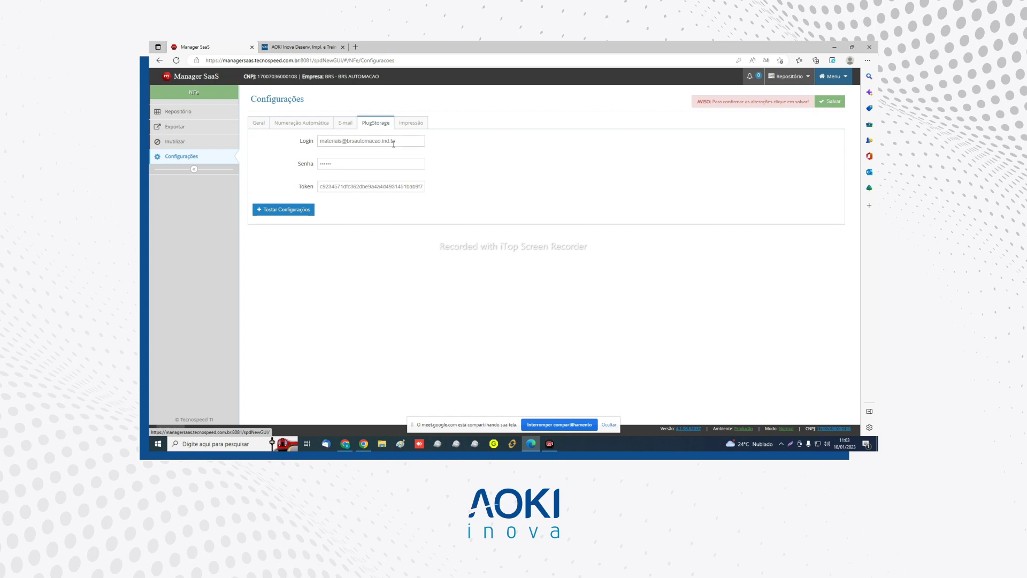
- Review the PlugStorage Login, Senha and Token fields, and test the configuration
left_click(405, 143)
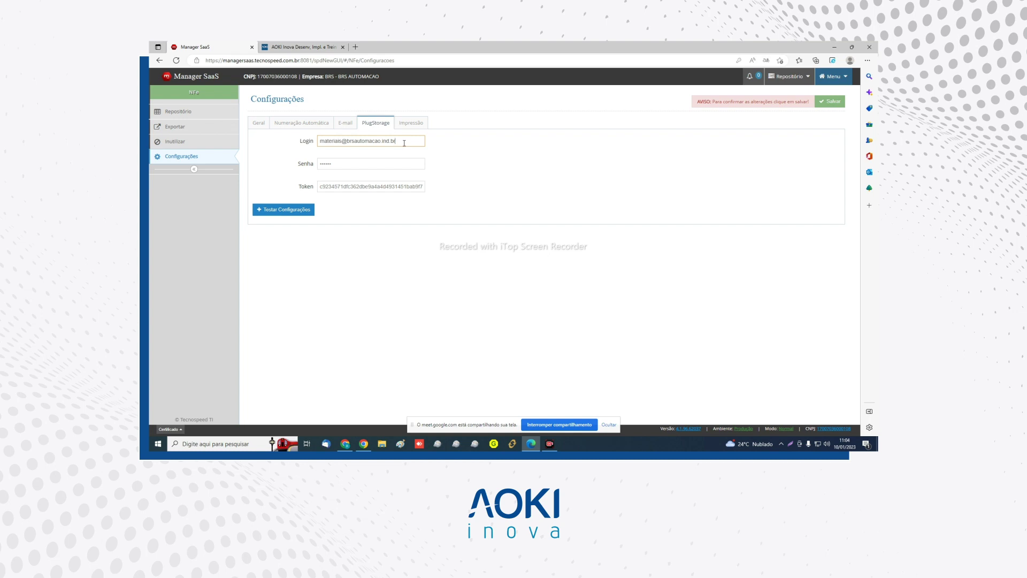
left_click_drag(332, 167, 318, 170)
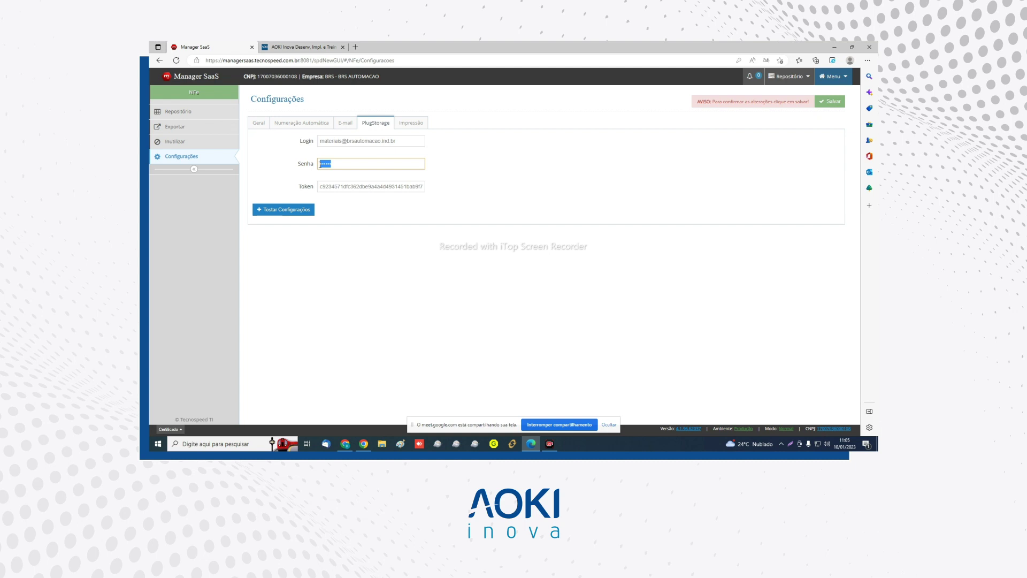
left_click_drag(319, 186, 444, 189)
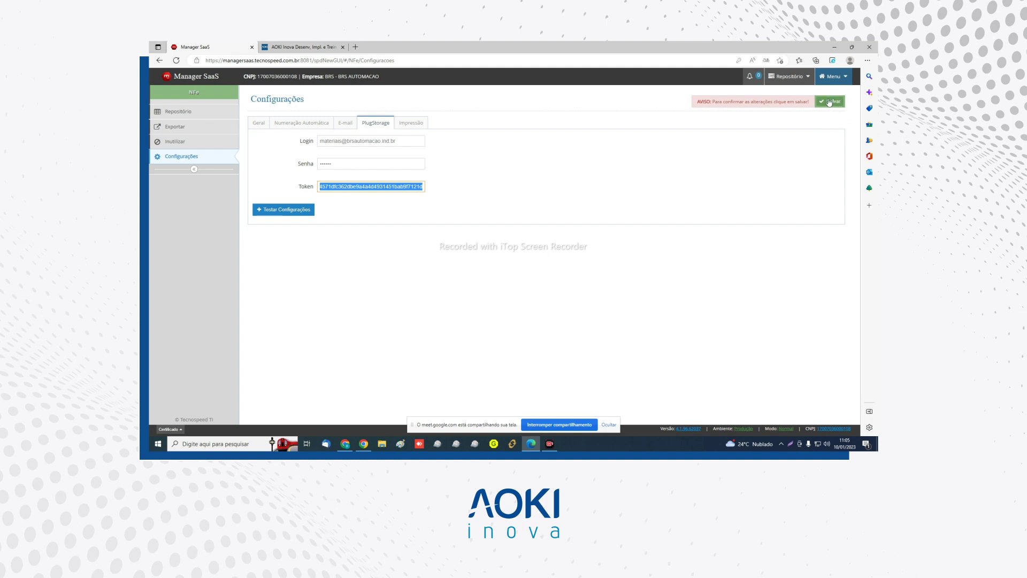
left_click(299, 213)
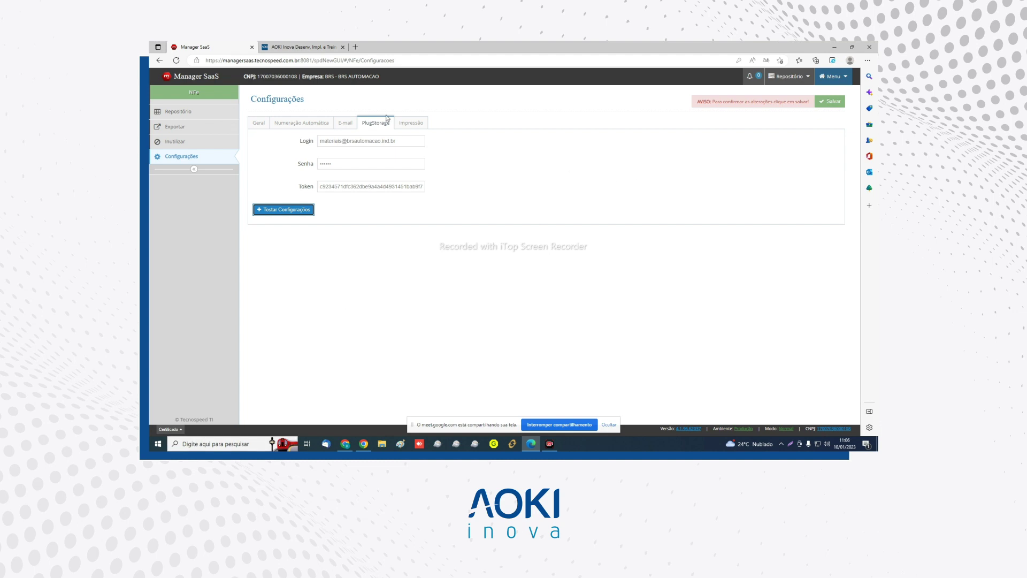
- Switch to the AOKI Inova client portal and log out of the BRS AUTOMACAO account
left_click(302, 46)
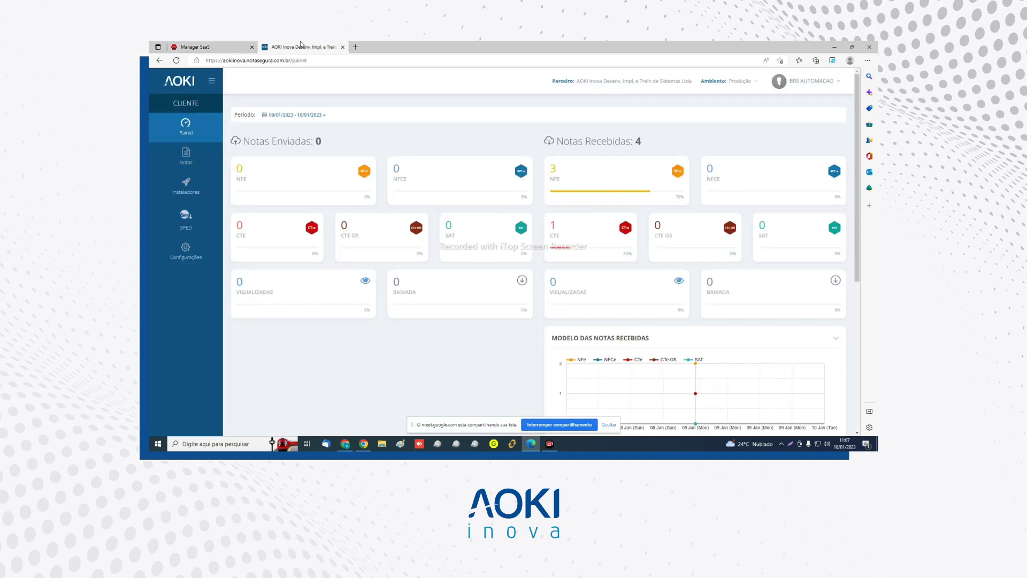
left_click(839, 90)
left_click(805, 133)
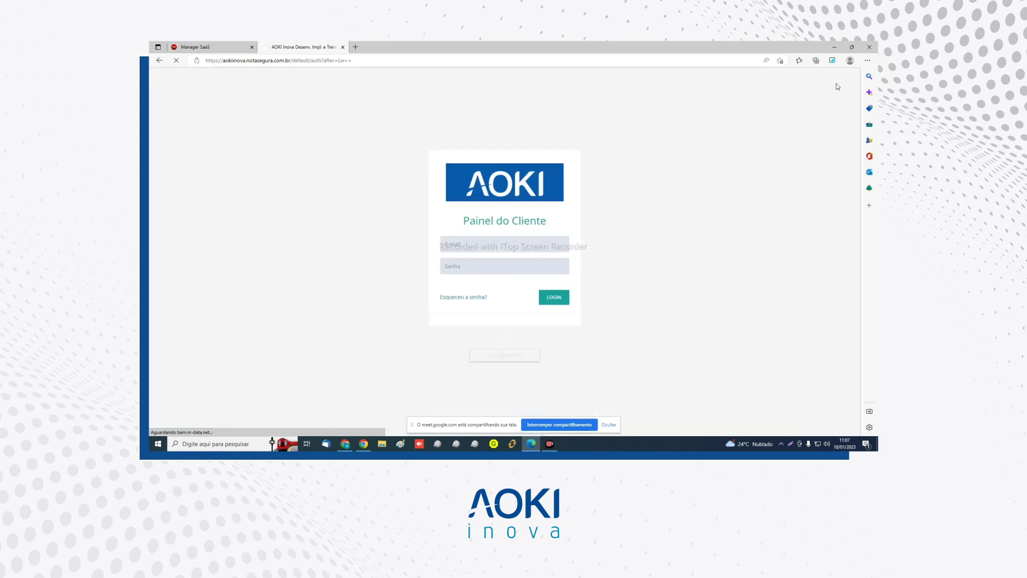
- Replace the autofilled login on the Painel do Cliente sign-in form with the company's saved e-mail address
left_click(505, 244)
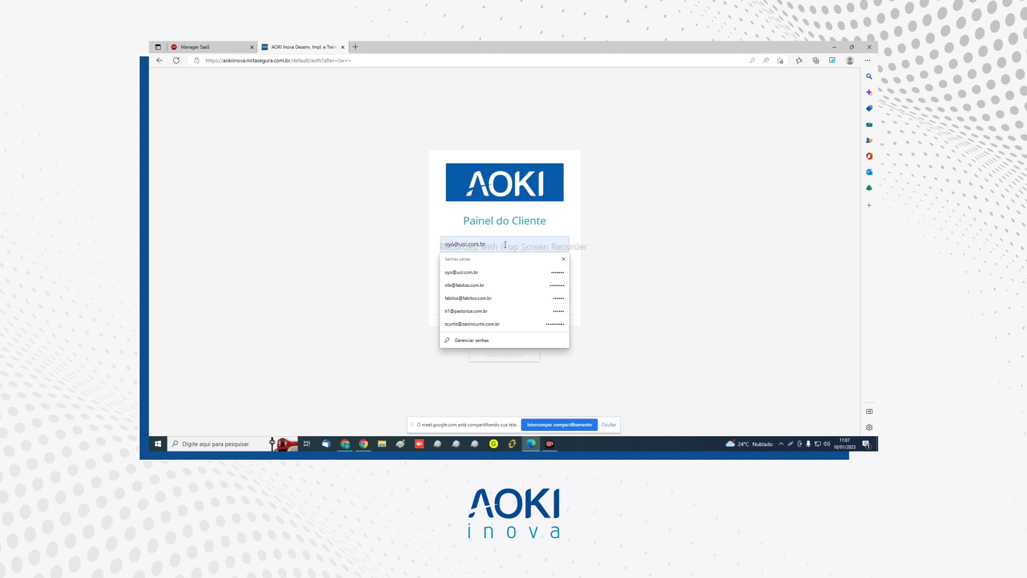
left_click_drag(497, 244, 417, 250)
key("BackSpace")
left_click(437, 254)
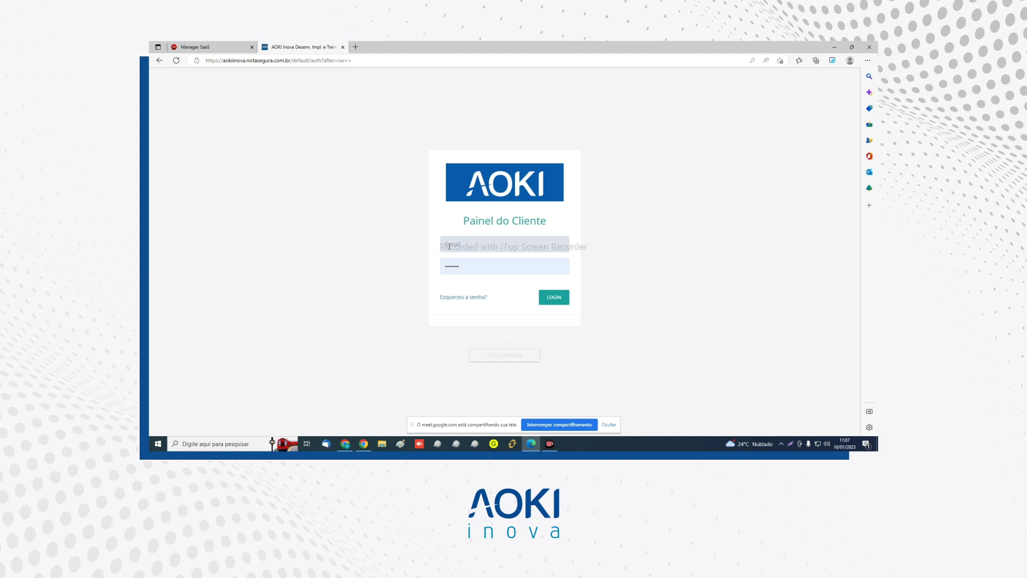
left_click(450, 245)
left_click(449, 246)
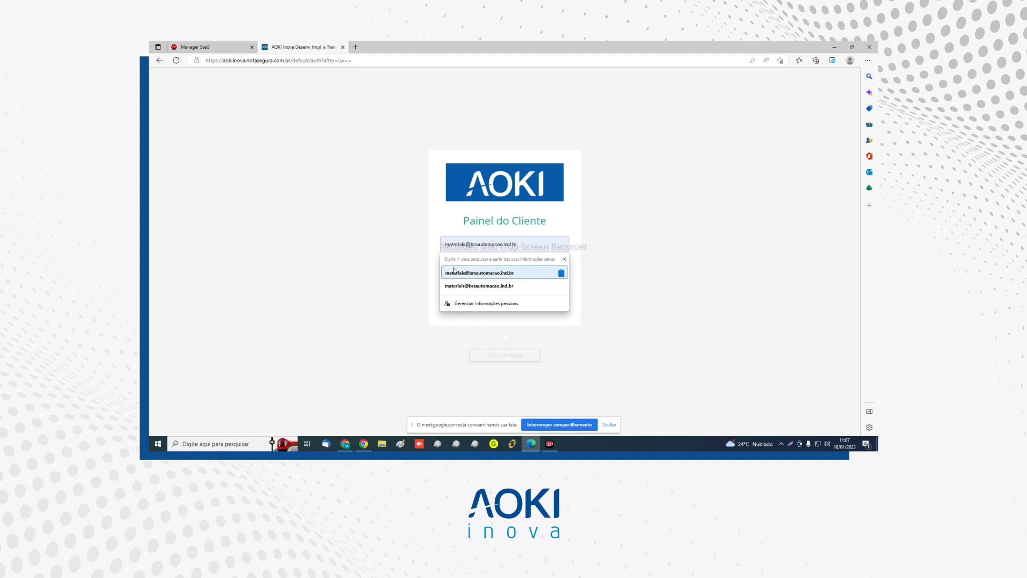
left_click(503, 276)
- Enter the account password, log in to the Painel do Cliente and dismiss the offer to save the password
key("Tab")
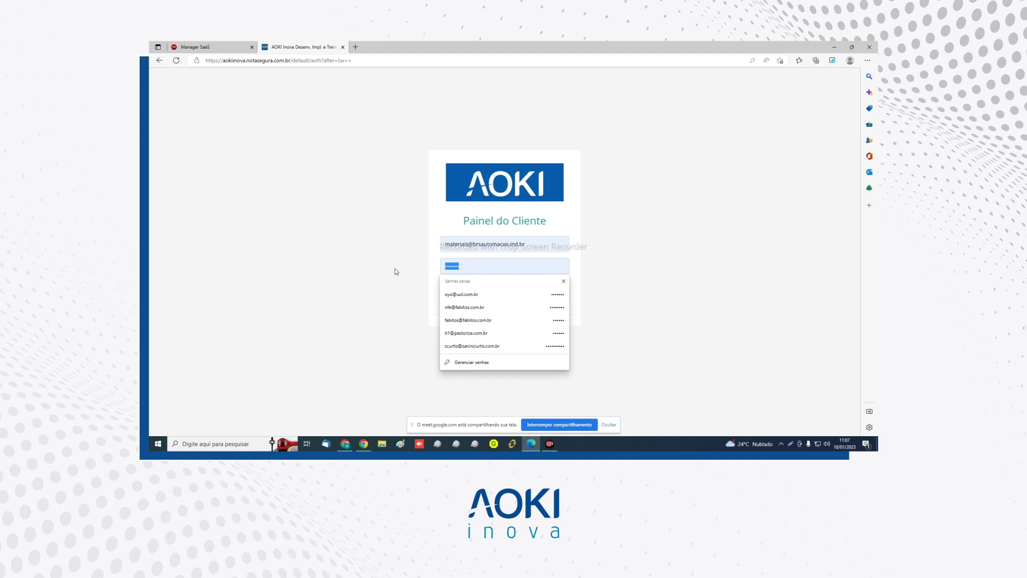
type("•••")
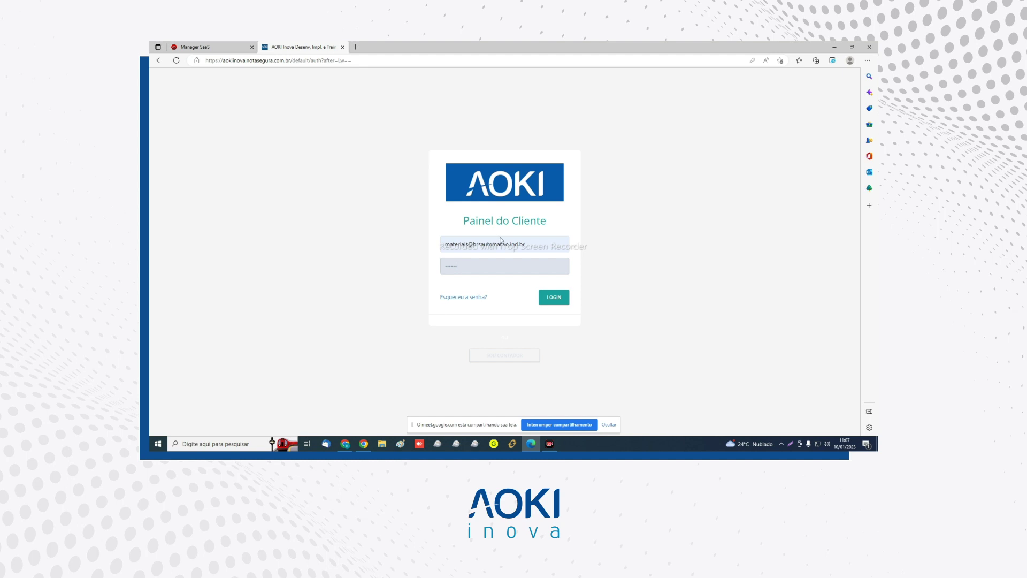
left_click(554, 298)
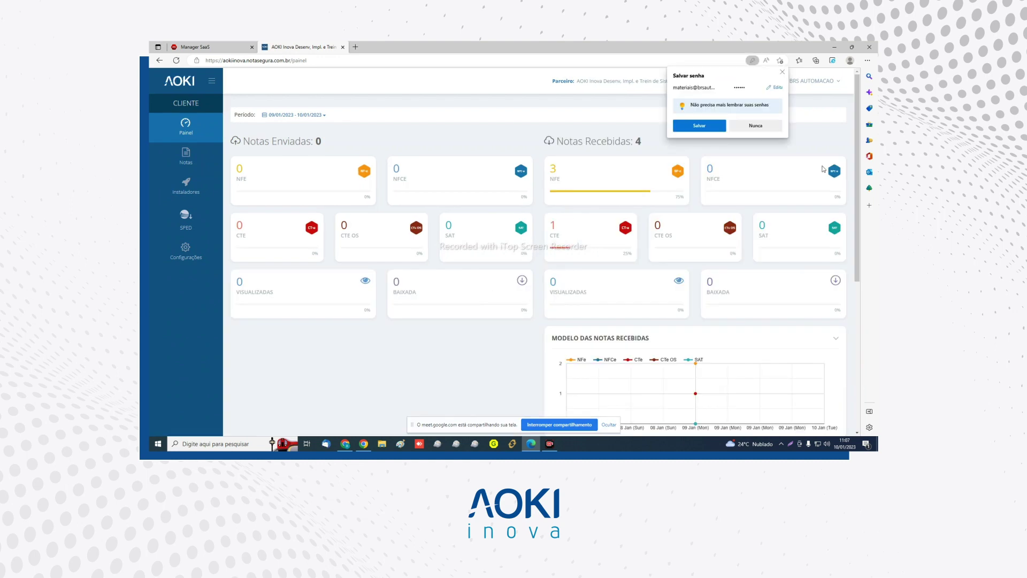
left_click(785, 77)
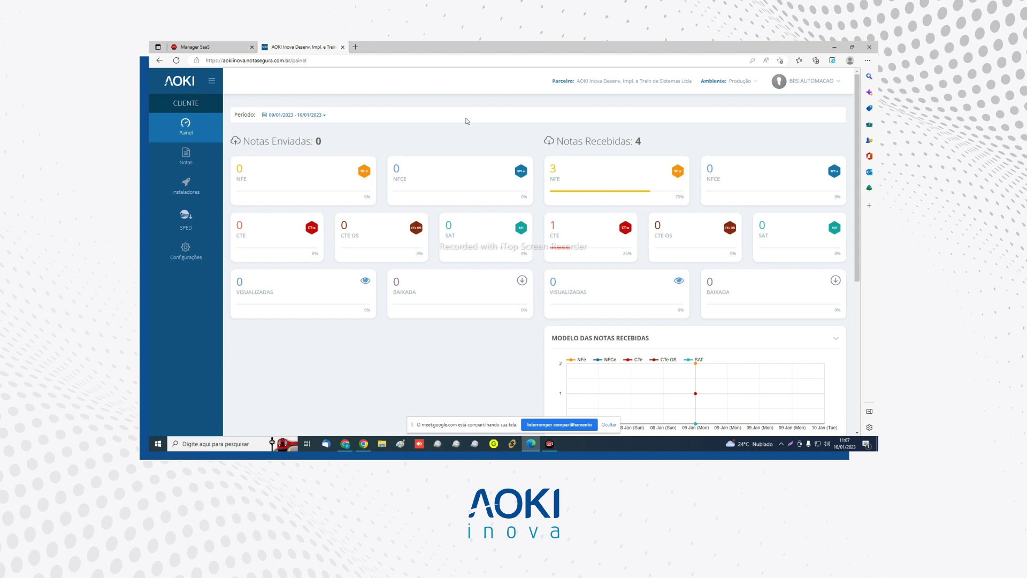
- Look through the Notas options, the other main navigation entries and the available Ambiente choices
left_click(186, 155)
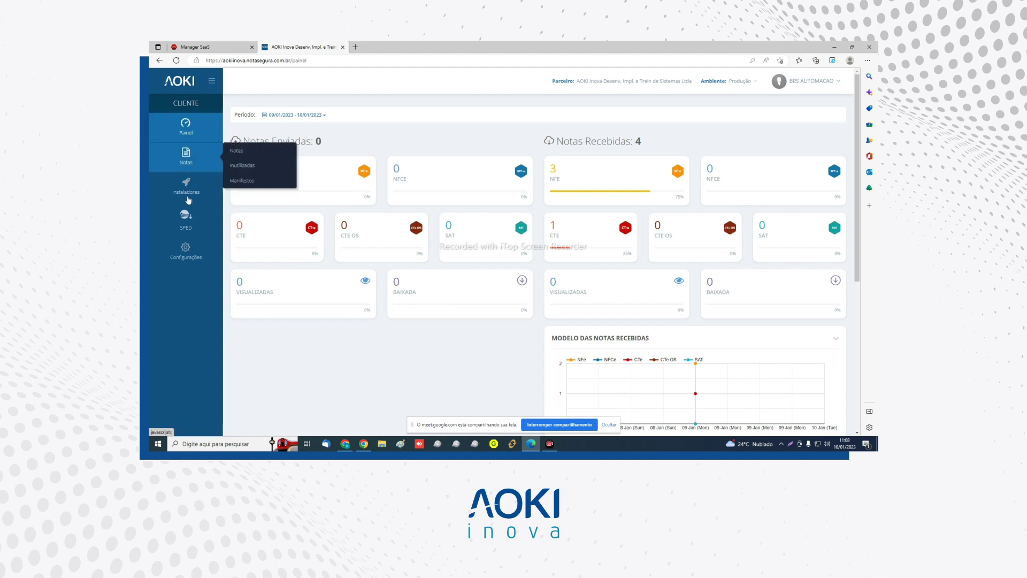
left_click(179, 83)
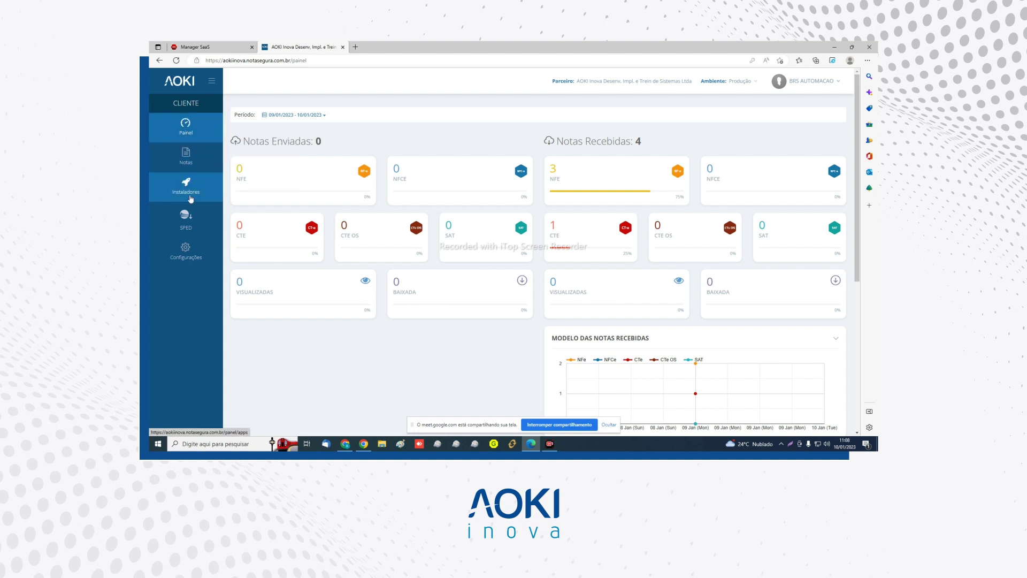
mouse_move(187, 257)
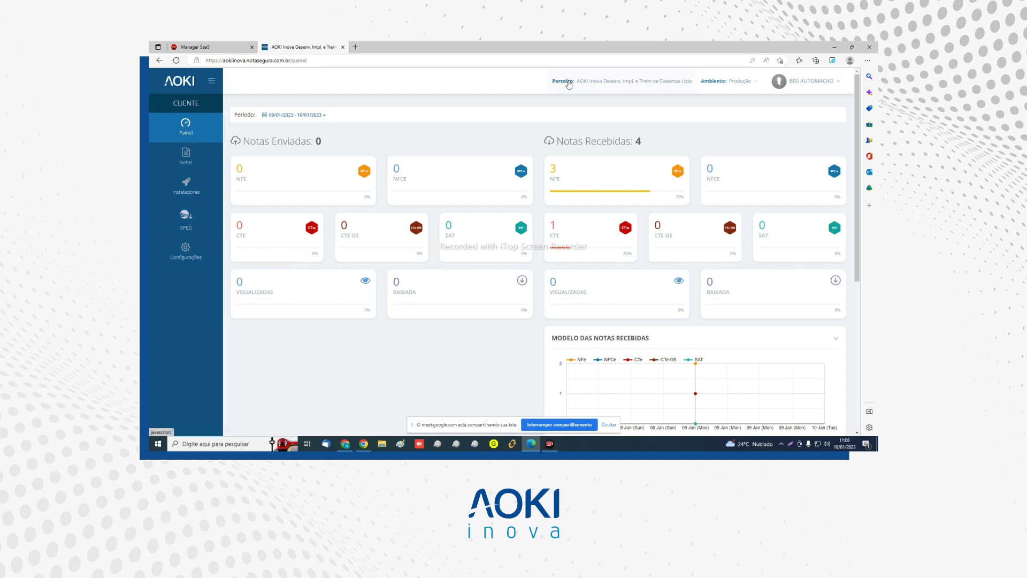
left_click(732, 83)
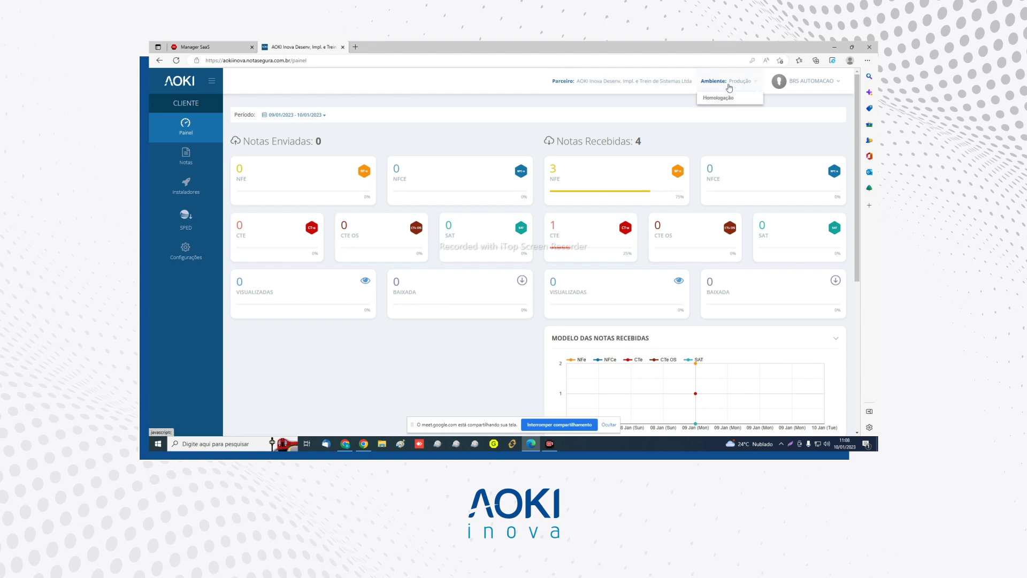
- Open the account's Dados Cadastrais form and save the registration data
left_click(838, 83)
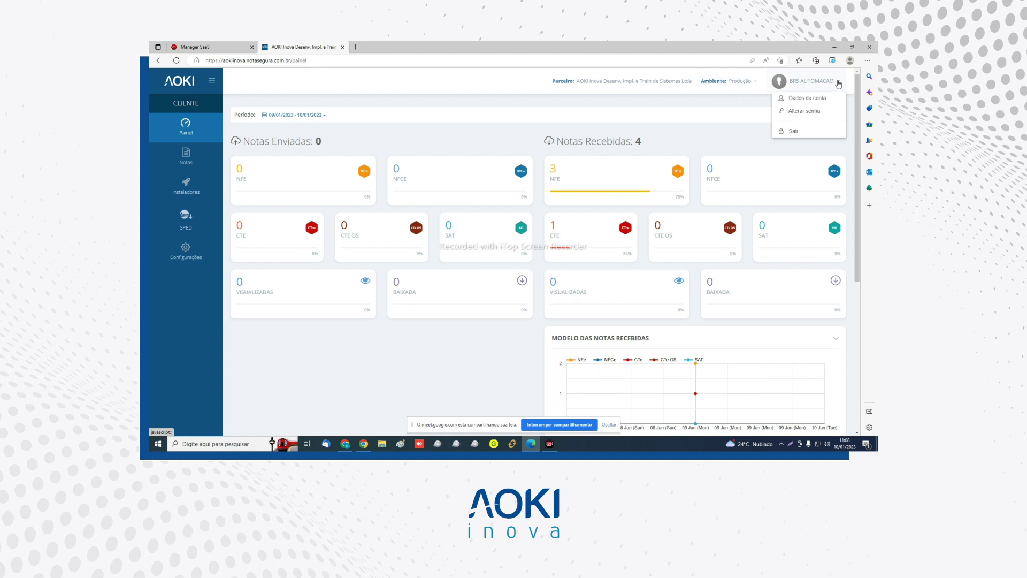
left_click(815, 101)
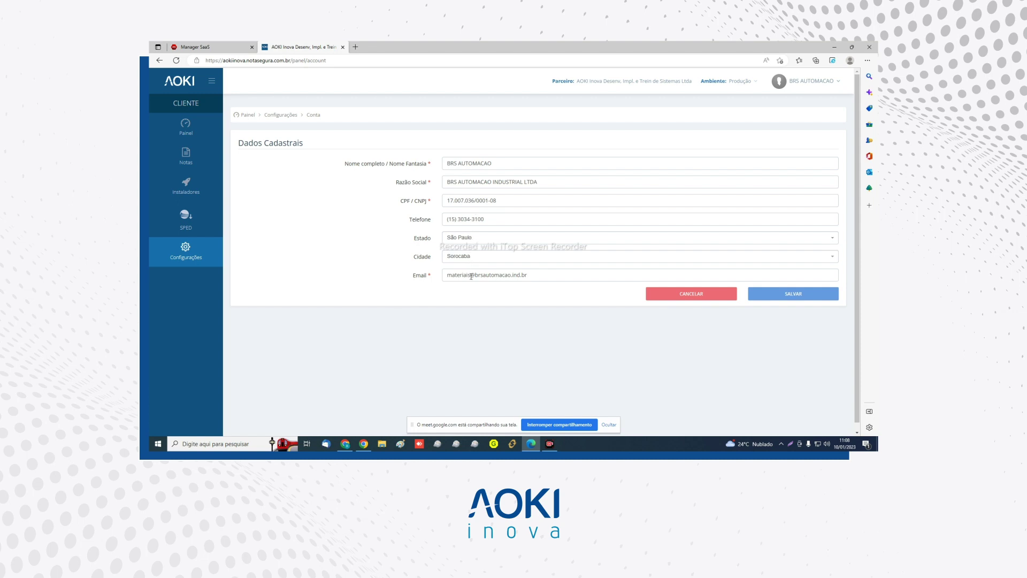
left_click(773, 294)
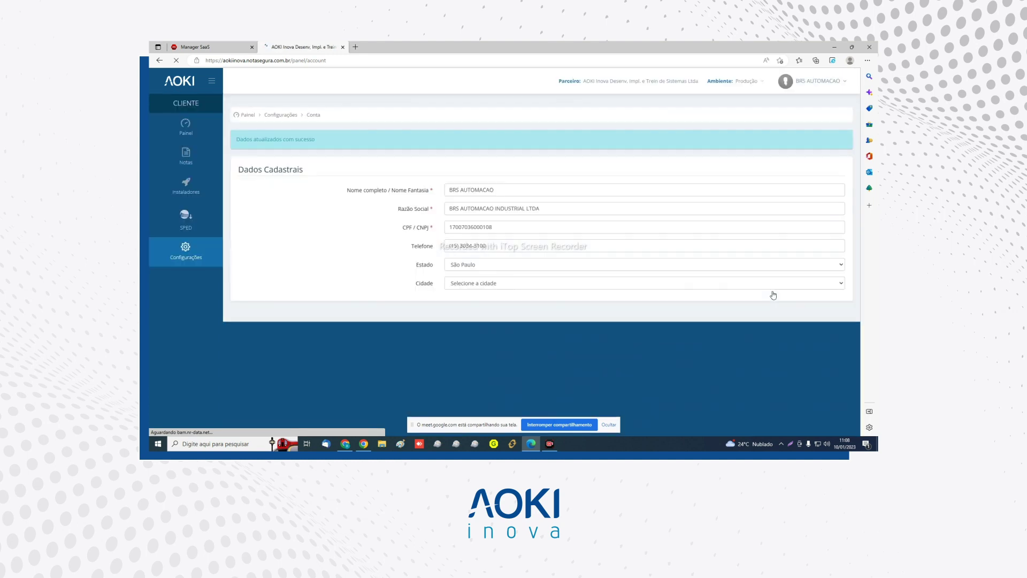
- Open the Alterar Senha form and look at its current password field
left_click(838, 84)
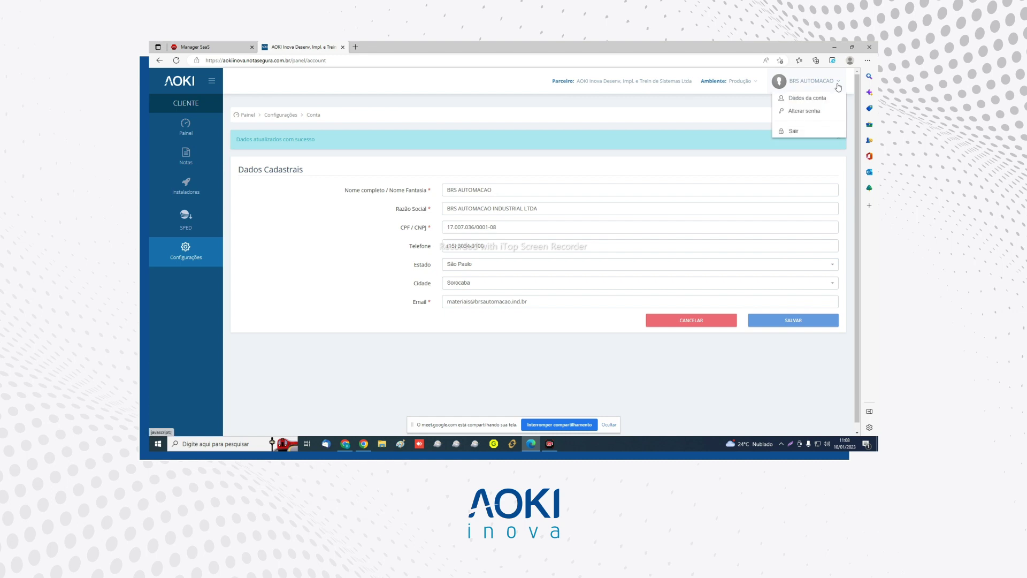
left_click(802, 111)
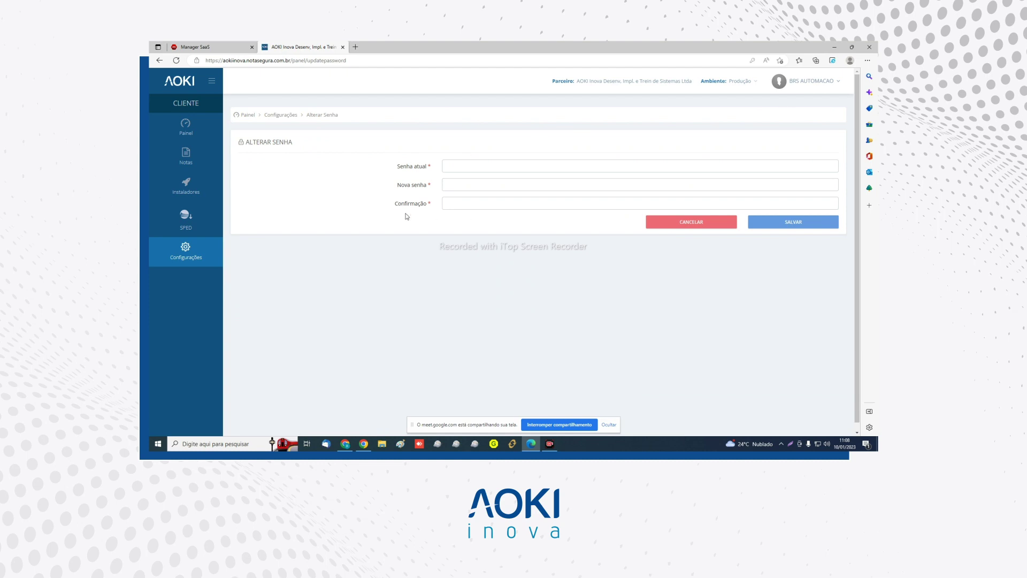
left_click(454, 164)
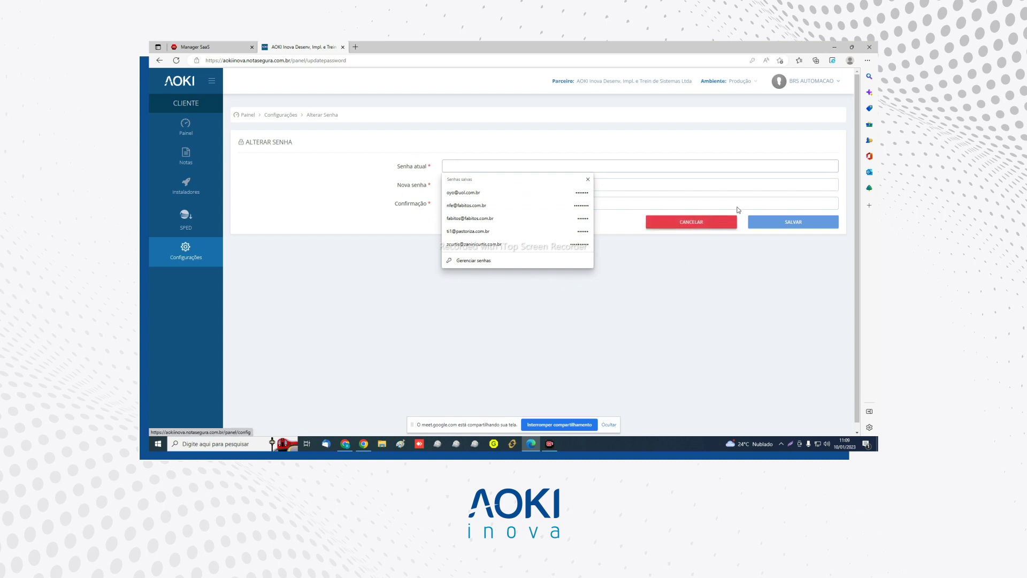
- View the account's Sair option without logging out, and return to the Painel dashboard
left_click(814, 81)
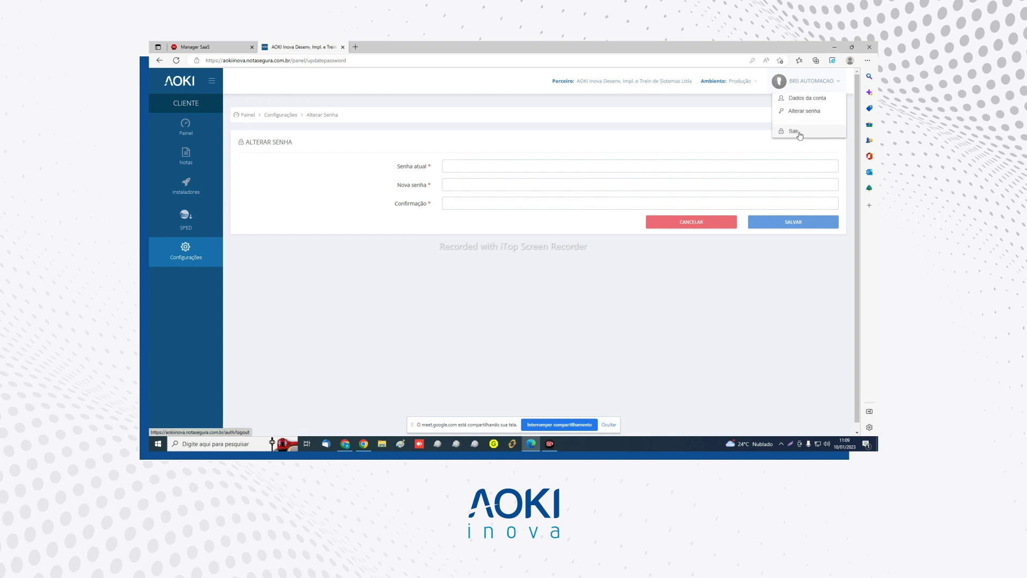
left_click(277, 124)
left_click(187, 127)
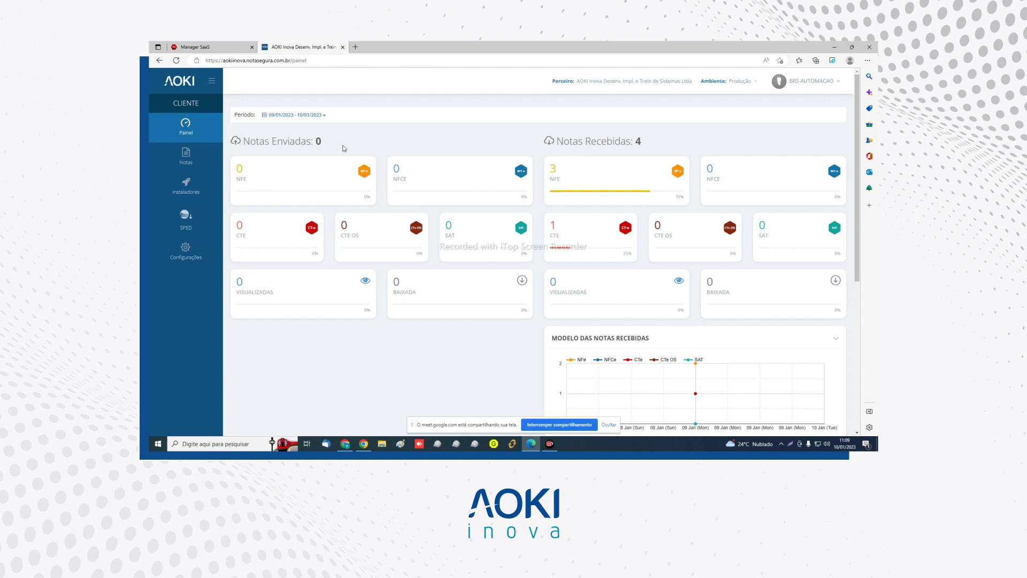
- Filter the dashboard to the custom period from 01/01/2023 to 10/01/2023
left_click(324, 117)
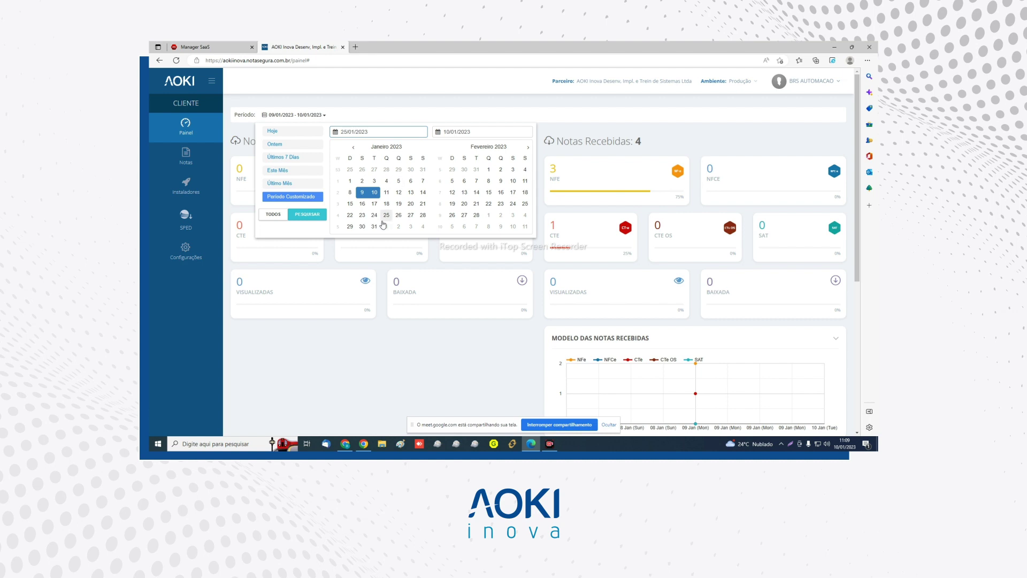
left_click(419, 101)
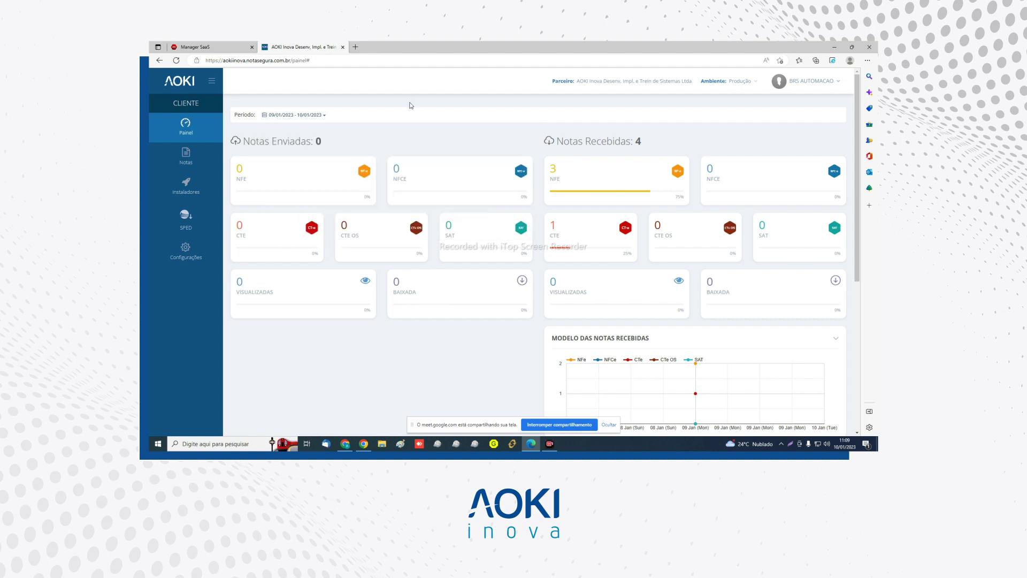
left_click(327, 119)
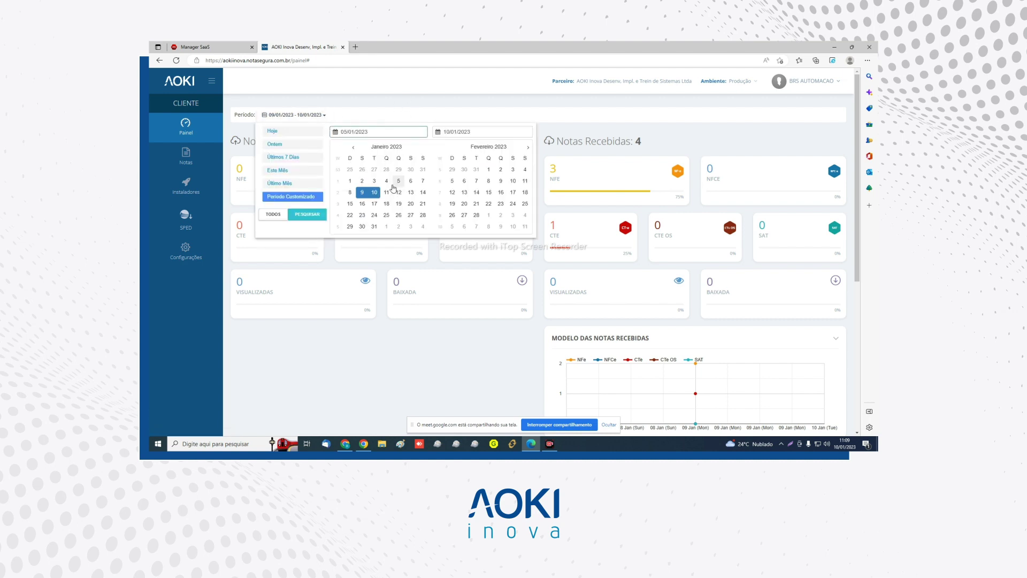
left_click(351, 182)
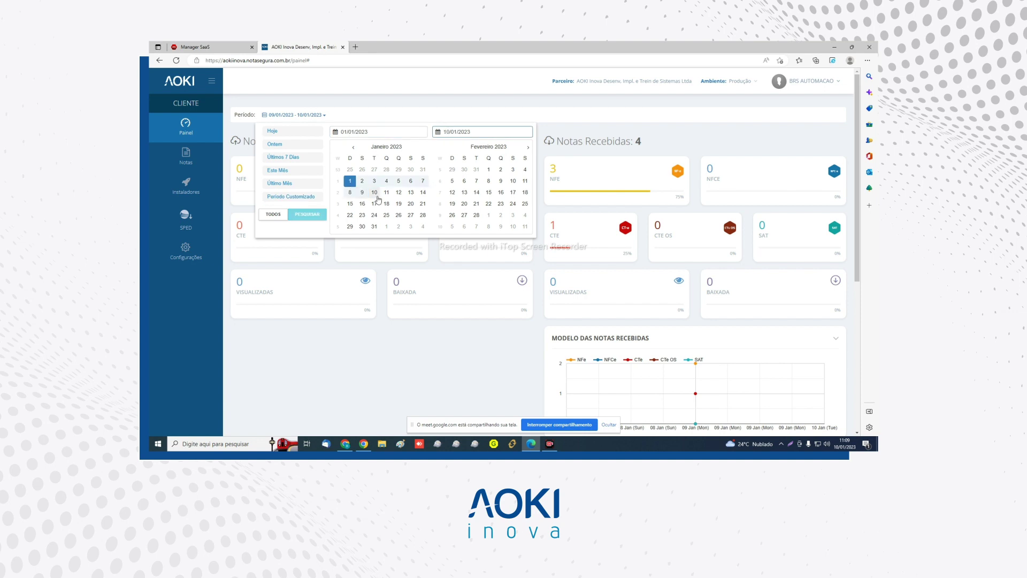
left_click(374, 193)
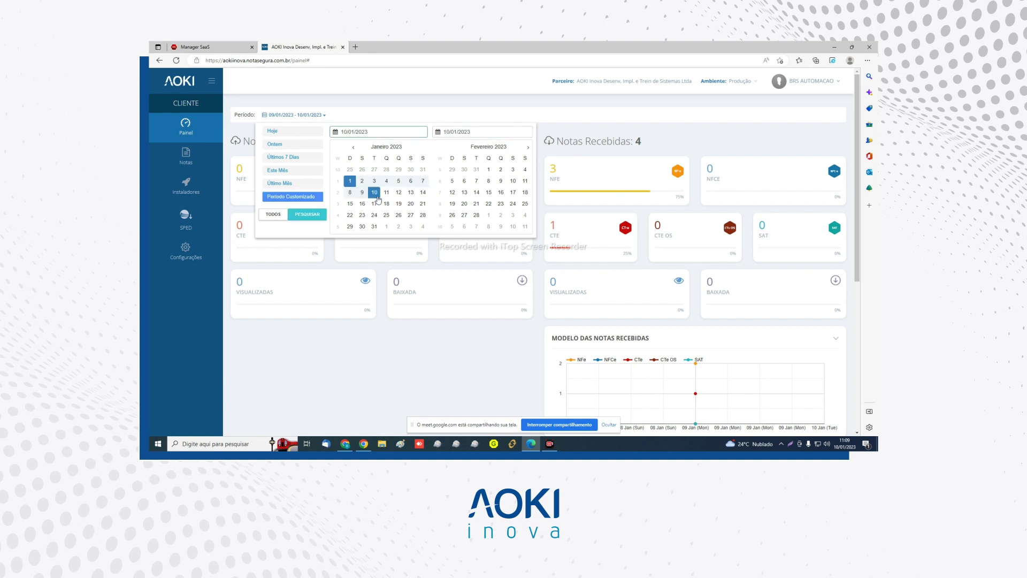
left_click(308, 215)
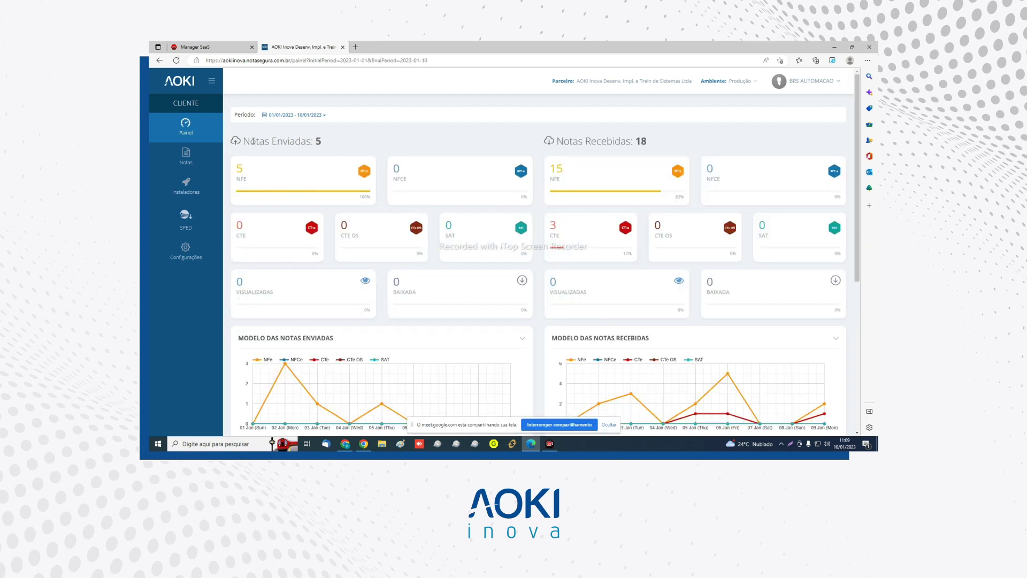
- Highlight the Notas Enviadas and Notas Recebidas totals in turn to compare them
left_click_drag(249, 140, 323, 146)
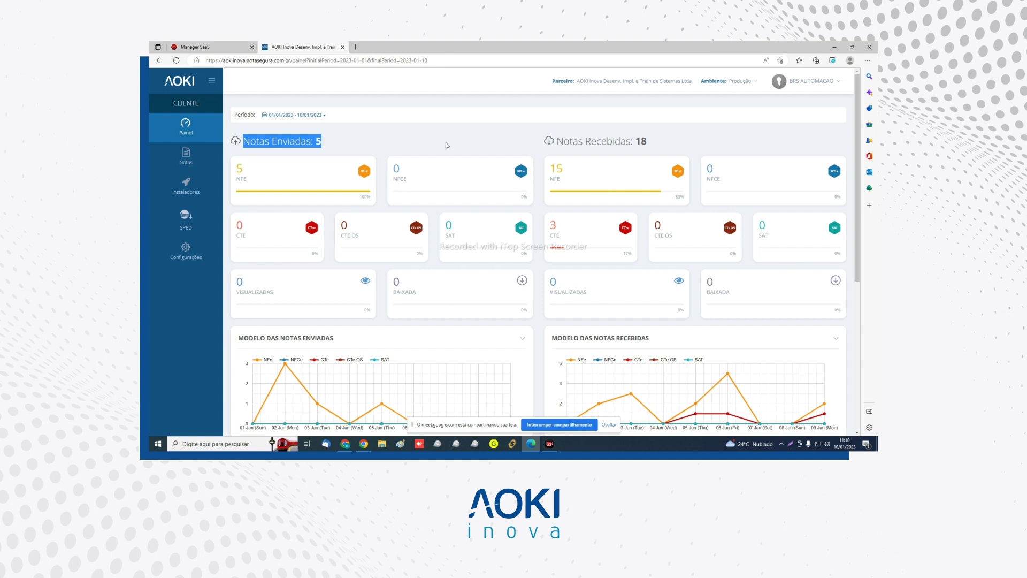
left_click_drag(558, 138, 663, 146)
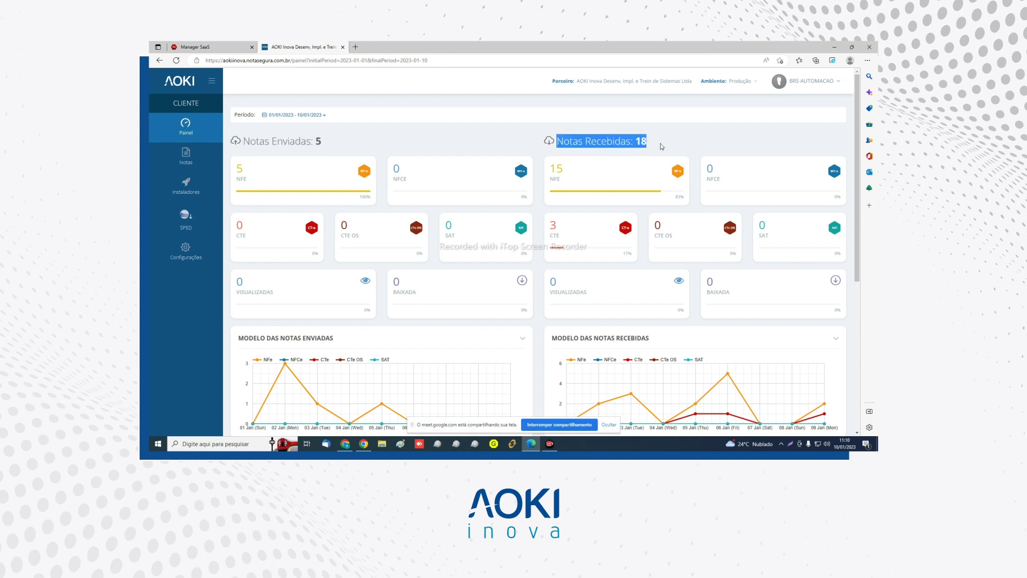
left_click(662, 146)
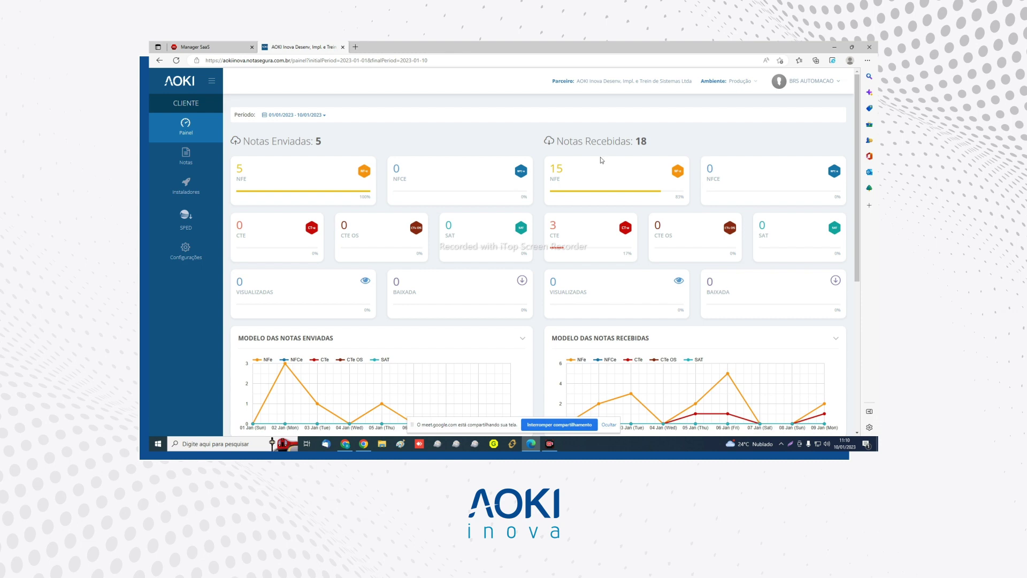
- Examine the sent-note counters for NFE, NFCE, CTE, CTE OS, SAT, Visualizadas and Baixada, and the dashboard charts
double_click(239, 170)
double_click(396, 169)
double_click(241, 236)
double_click(351, 236)
double_click(451, 235)
double_click(254, 292)
double_click(405, 292)
scroll(562, 276, "down", 4)
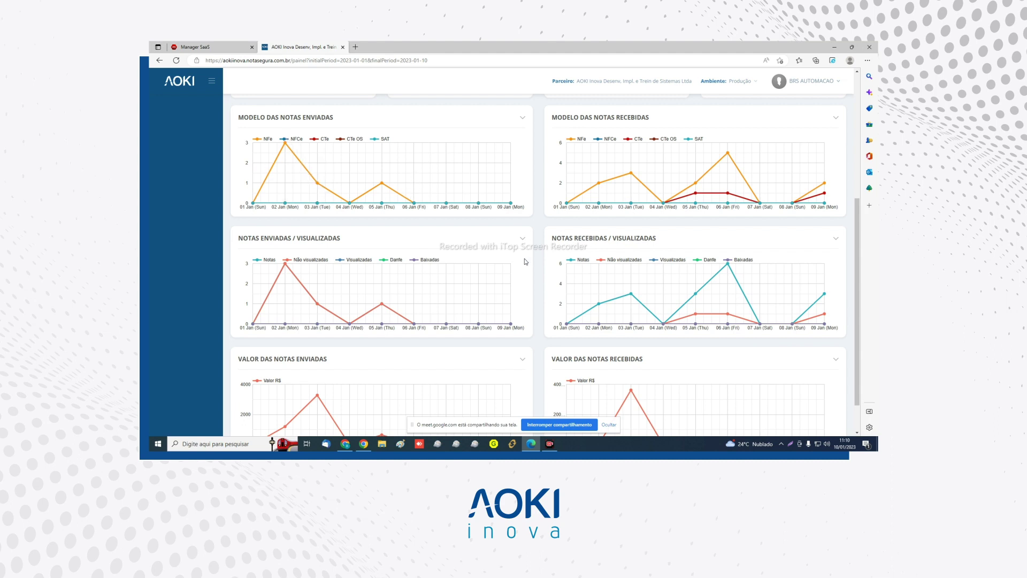
- Compare the sent and received dashboard charts for note models, viewed notes and note values, highlighting each chart title
scroll(524, 267, "down", 1)
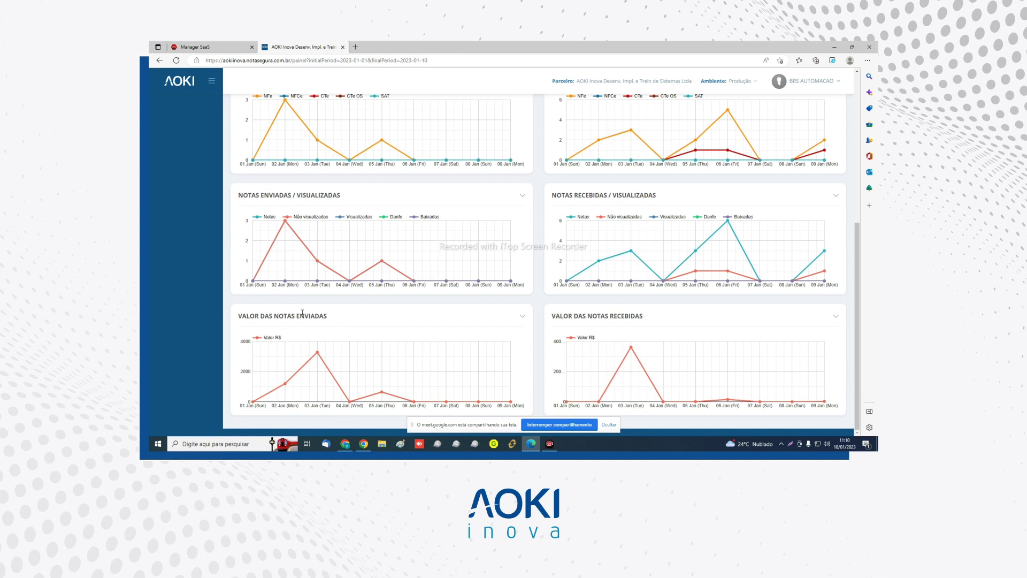
scroll(266, 218, "up", 2)
left_click_drag(279, 183, 334, 183)
left_click_drag(594, 184, 631, 183)
left_click_drag(306, 305, 353, 306)
left_click_drag(631, 305, 654, 306)
scroll(457, 328, "down", 2)
left_click_drag(273, 315, 357, 316)
left_click_drag(600, 316, 646, 317)
scroll(566, 354, "up", 3)
scroll(567, 354, "up", 2)
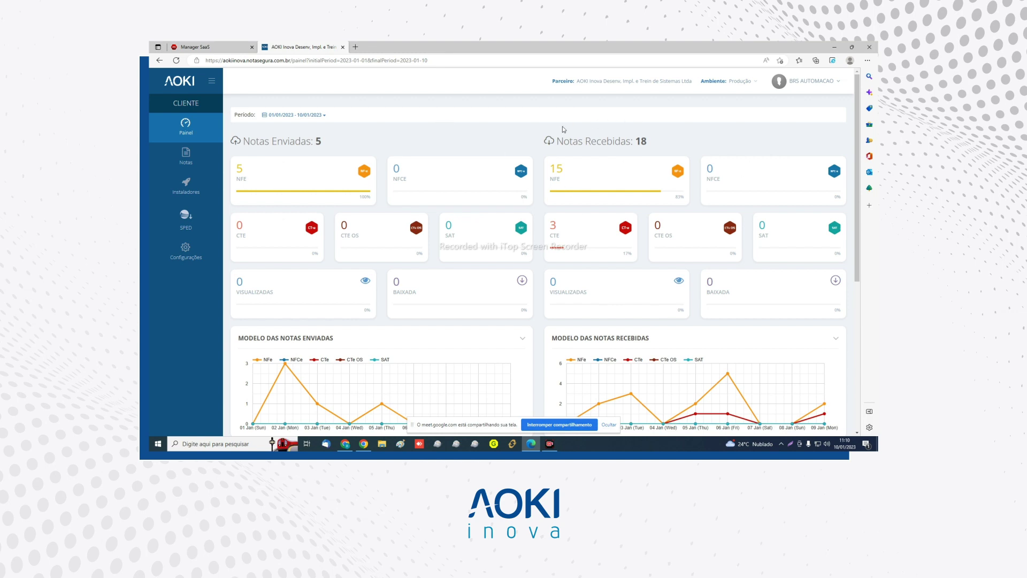
- Reload the Painel dashboard and open the Notas list from the Notas section
left_click(184, 132)
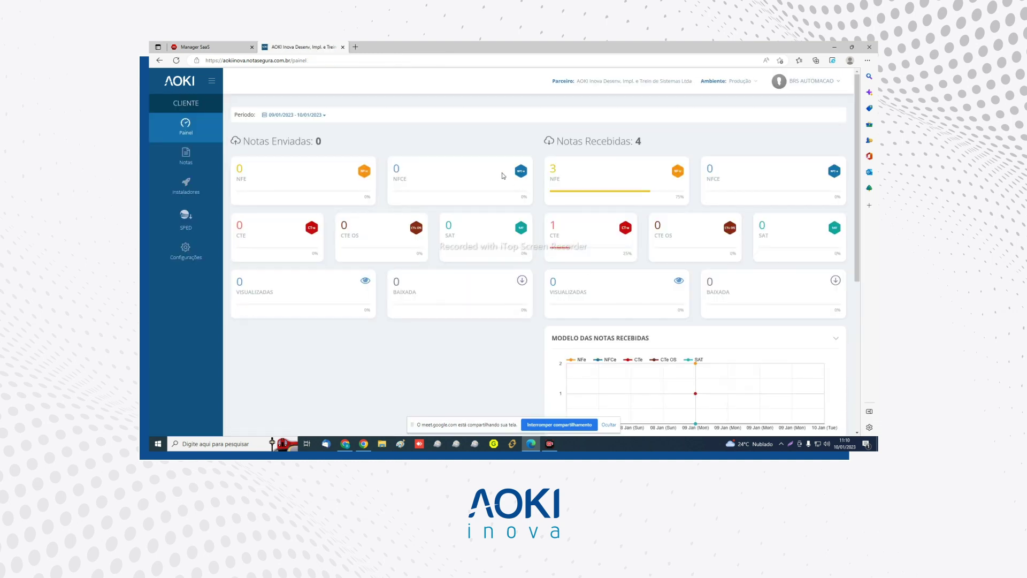
left_click(185, 156)
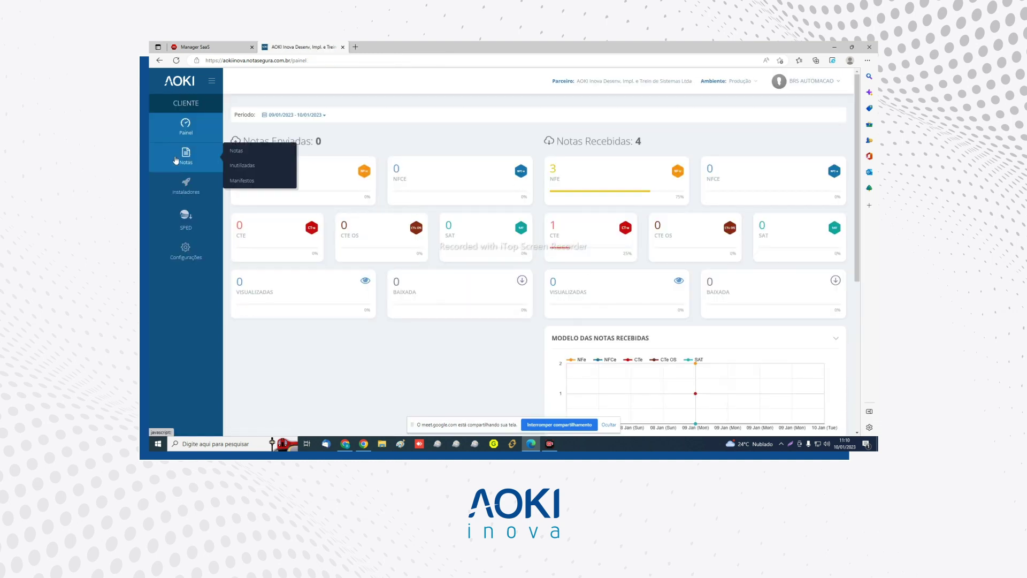
left_click(237, 152)
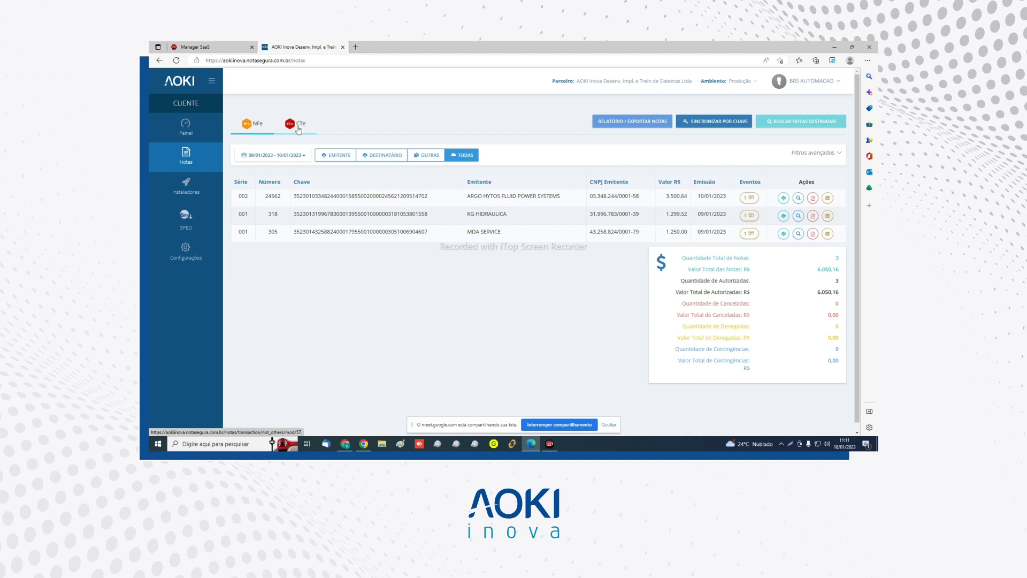
- Filter the notes list to the custom period from 01/01/2023 to 10/01/2023
left_click(293, 157)
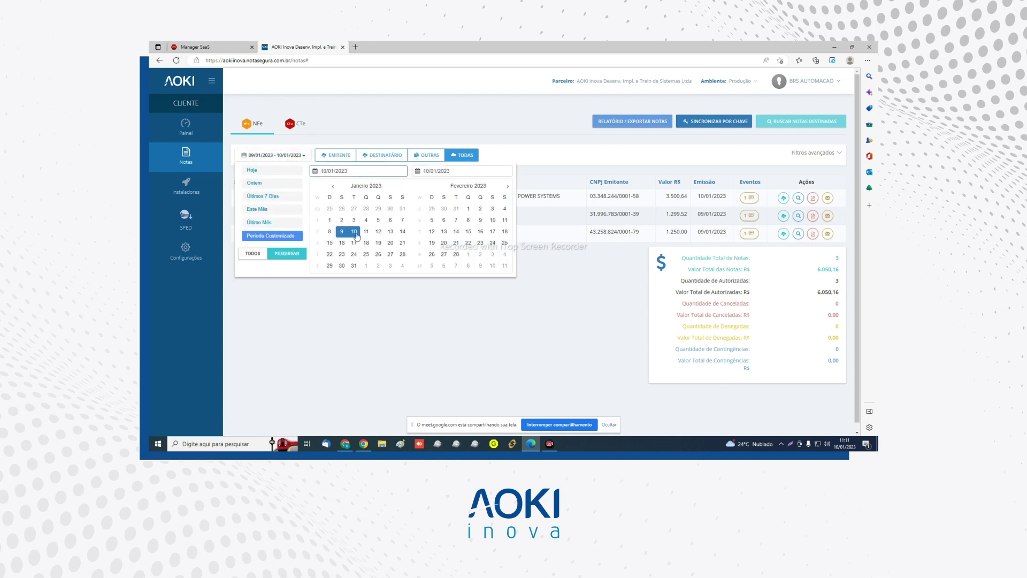
left_click(330, 220)
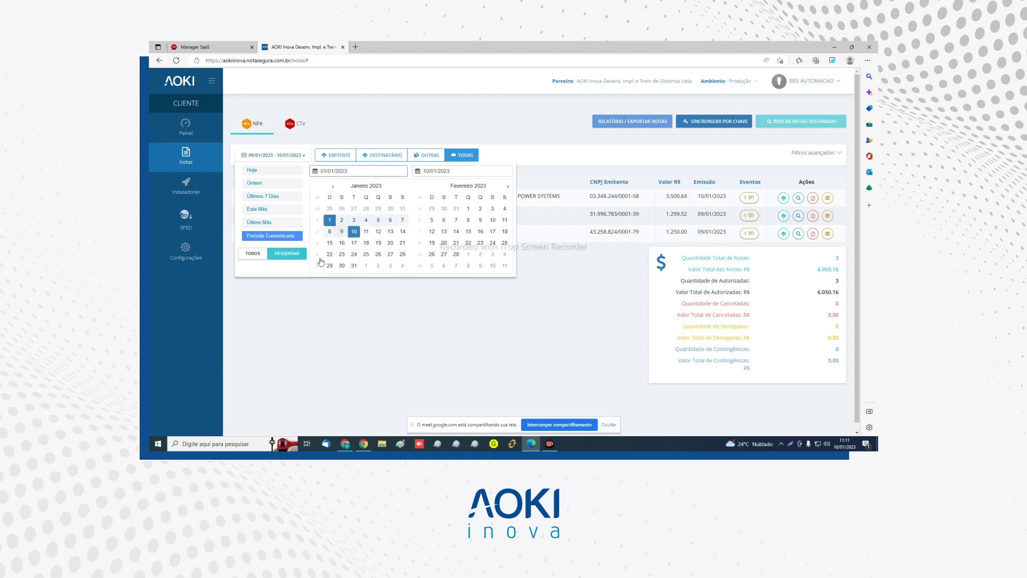
left_click(287, 254)
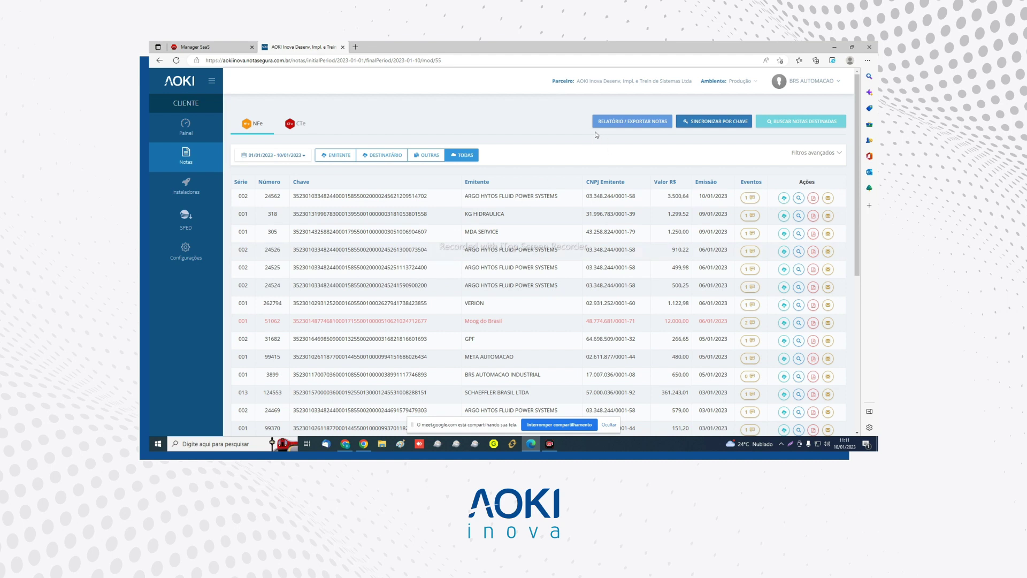
- Export the NFe notes report for 01/01/2023 to 10/01/2023 to the prefilled e-mail, with documents in PDF included
left_click(646, 126)
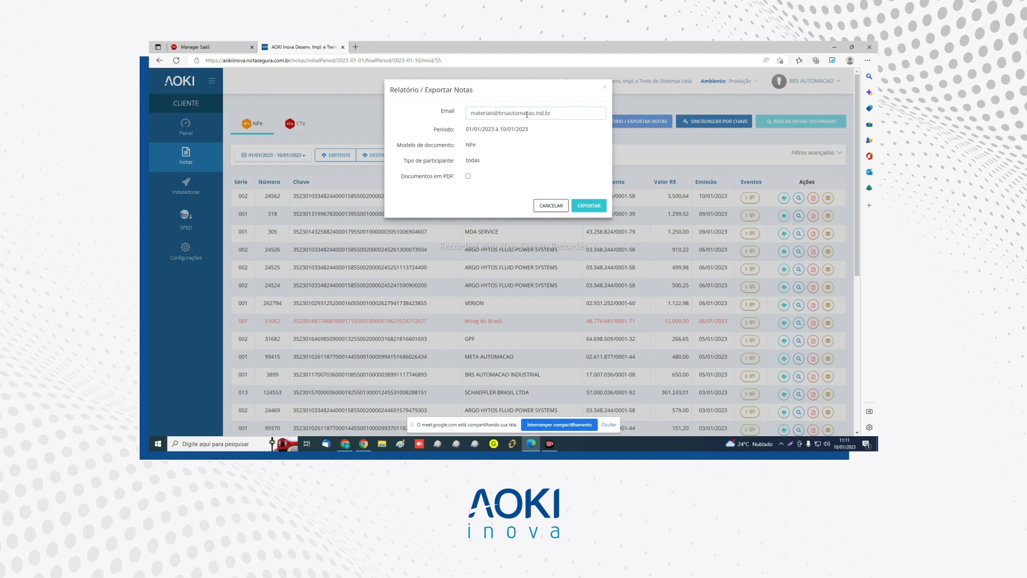
triple_click(527, 114)
left_click(452, 129)
left_click_drag(522, 128, 482, 129)
left_click(468, 177)
left_click(599, 207)
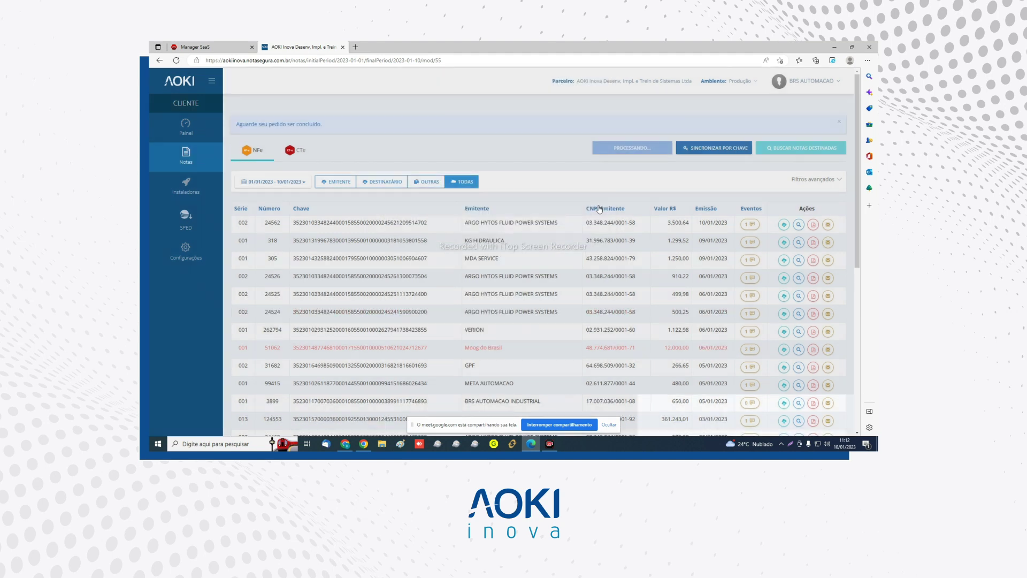
- Read the export status notice above the notes list, highlighting its text
left_click_drag(250, 124, 471, 124)
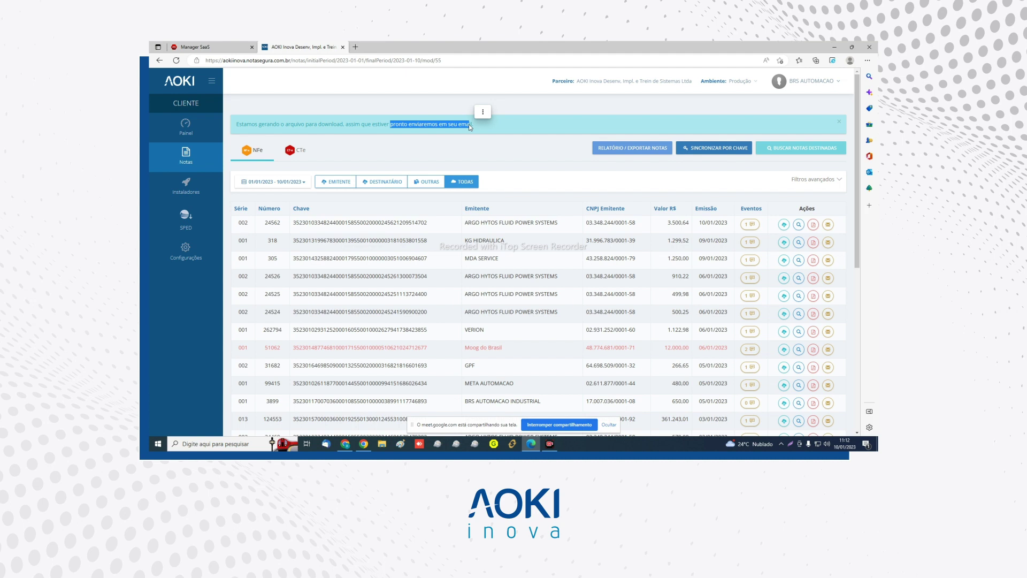
left_click(500, 131)
left_click_drag(494, 125, 256, 130)
left_click(412, 103)
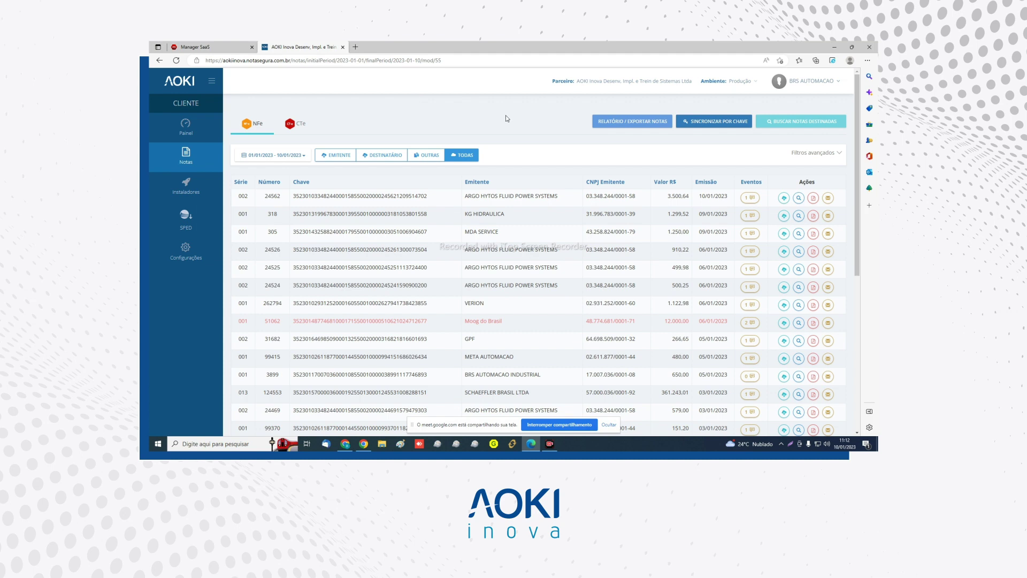
- View the NF-e synchronization by key form with its Chave da nota field, and close it without consulting
left_click(711, 122)
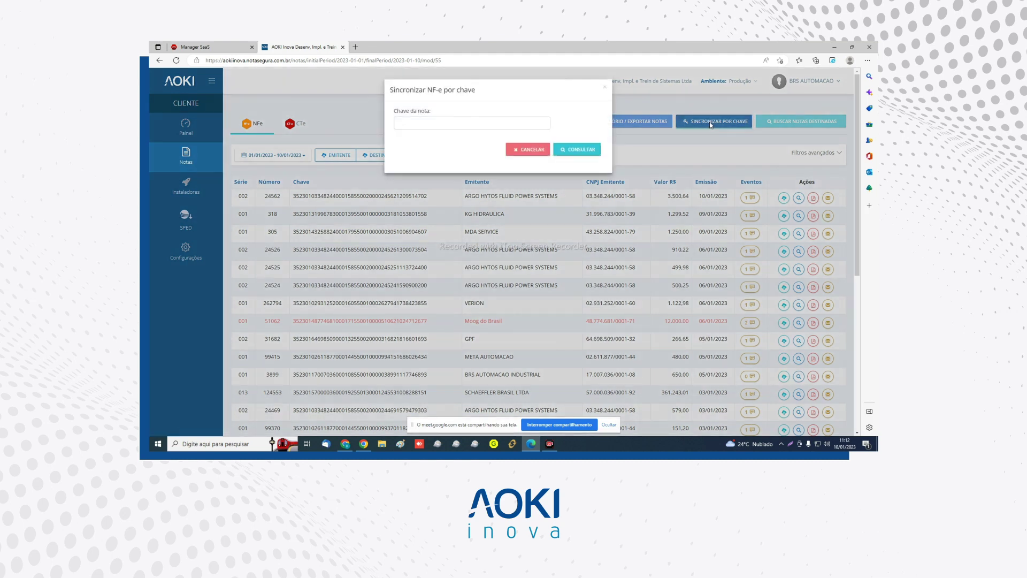
left_click(487, 124)
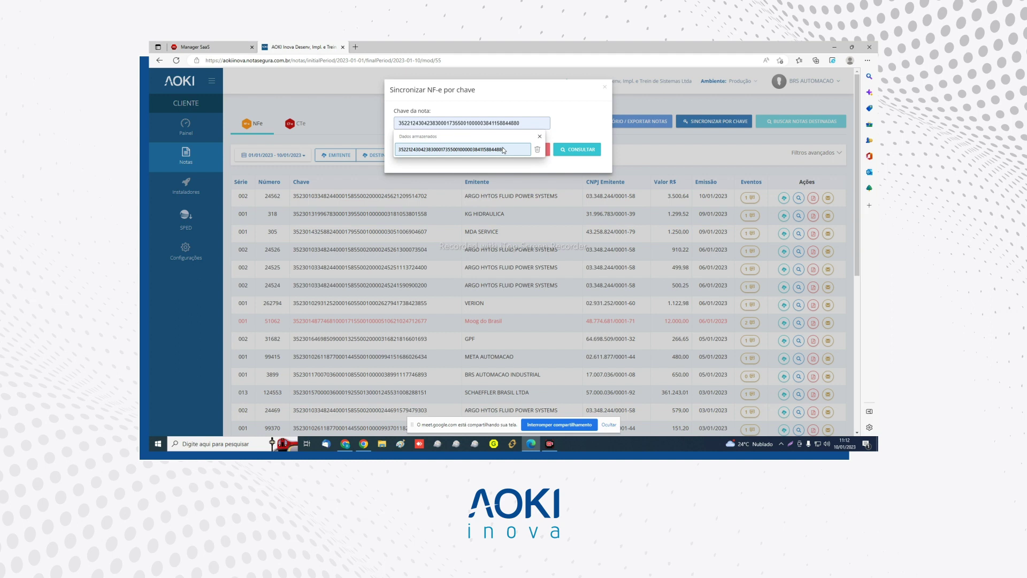
left_click(606, 88)
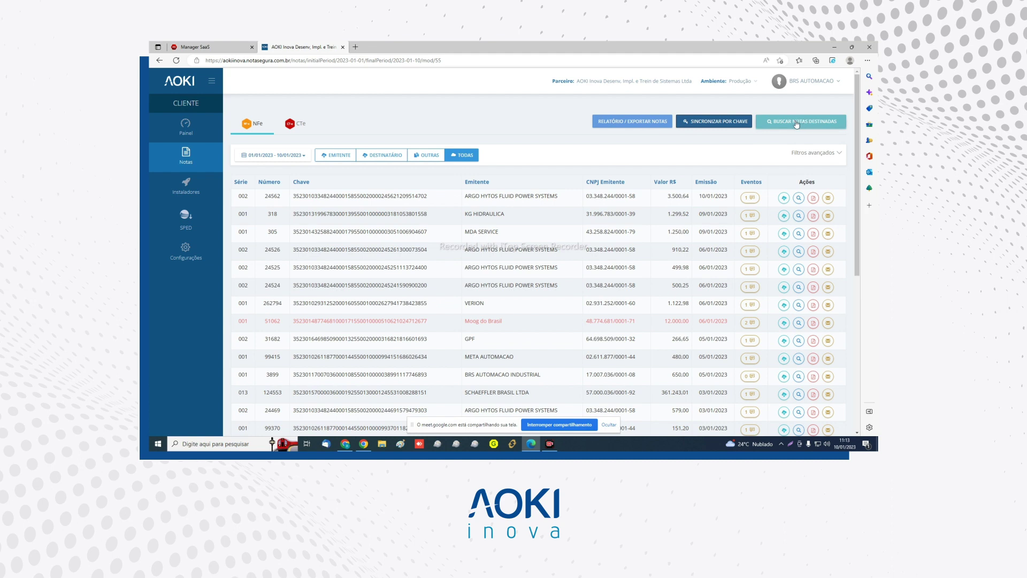
- Run the search for notes destined to the company and highlight part of its status notice
left_click(797, 124)
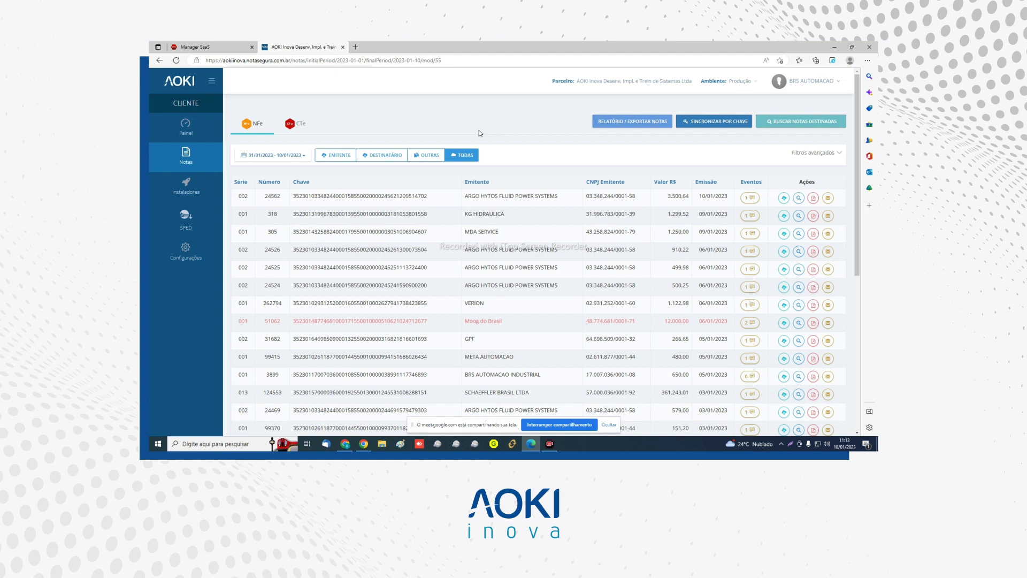
left_click(811, 122)
left_click_drag(406, 124, 440, 124)
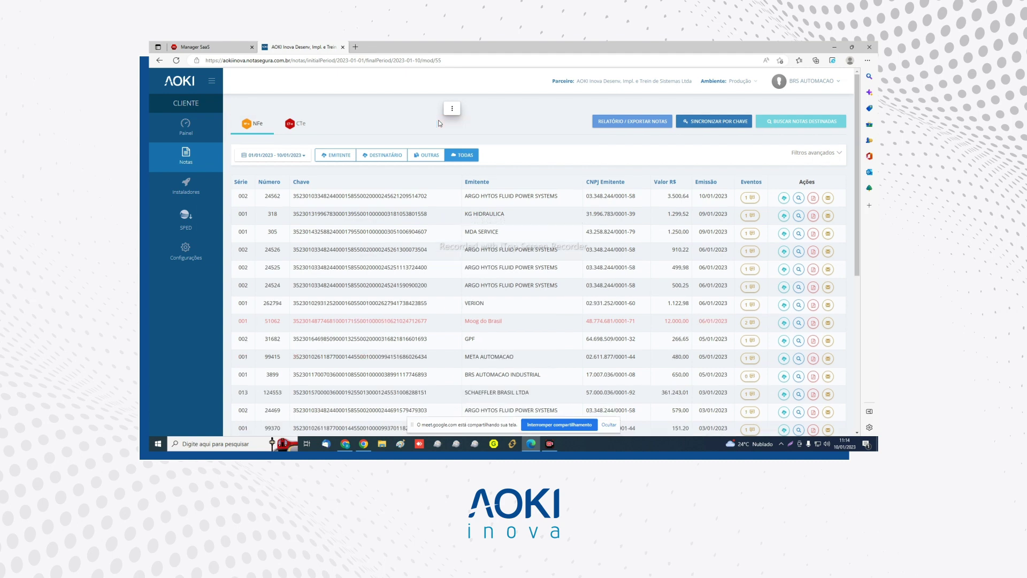
- View the period filter without changing it, and show only the notes where the company is the Emitente
left_click(300, 156)
left_click(339, 135)
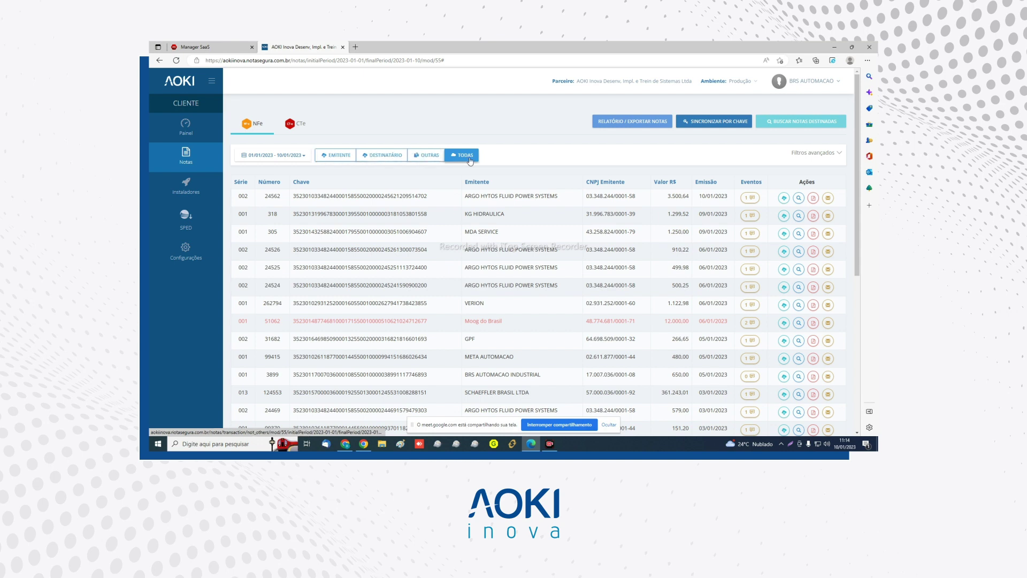
left_click(334, 156)
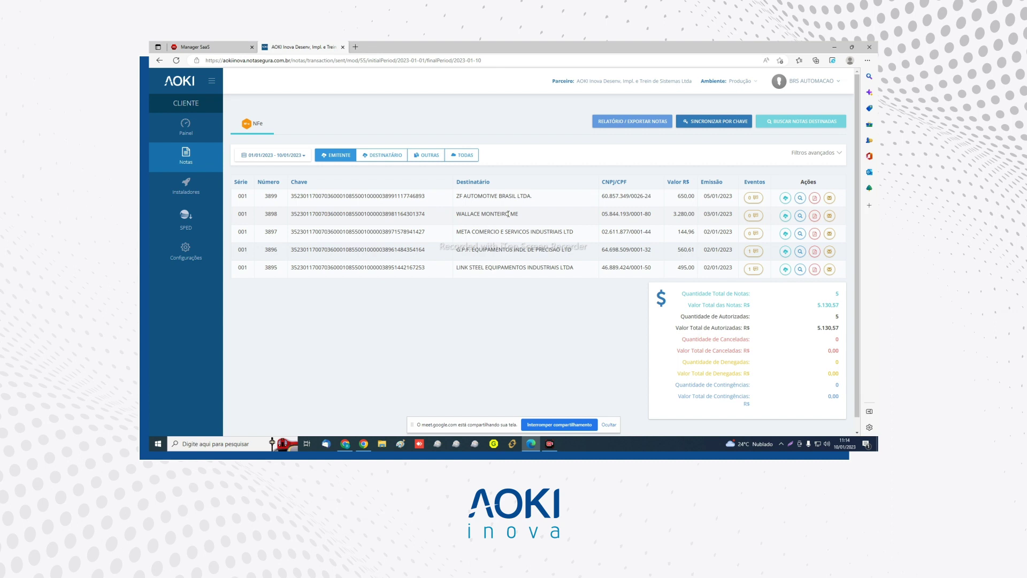
- Check the events of the ZF AUTOMOTIVE note and of the G.P.F. EQUIPAMENTOS note, highlighting the latter event's description and time
left_click(760, 199)
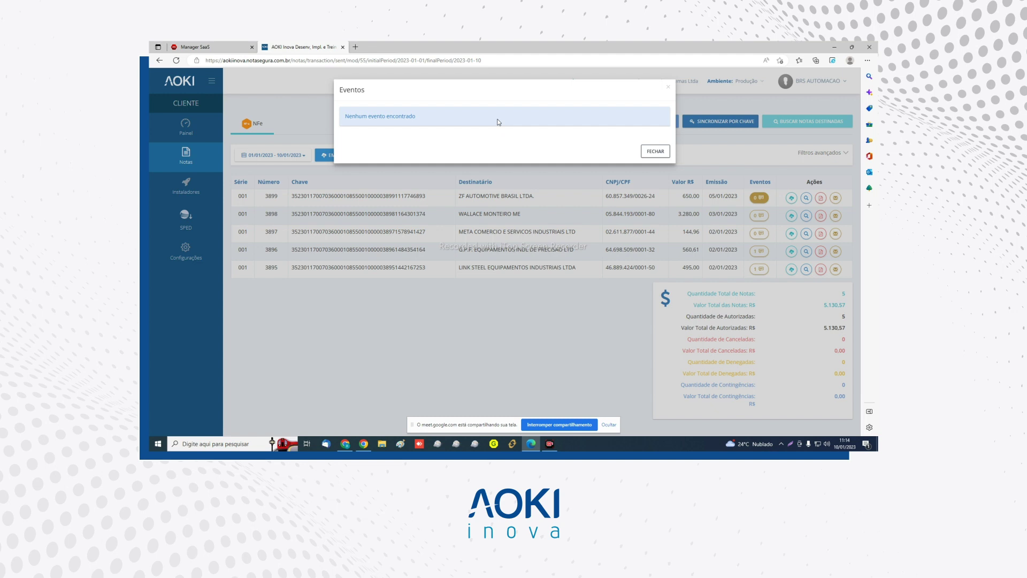
left_click(733, 144)
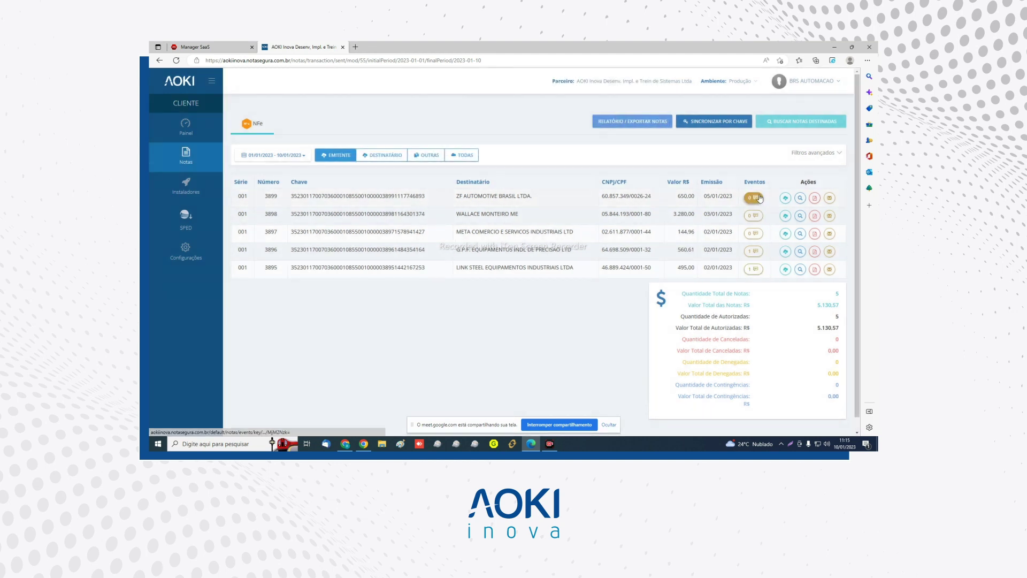
left_click(754, 250)
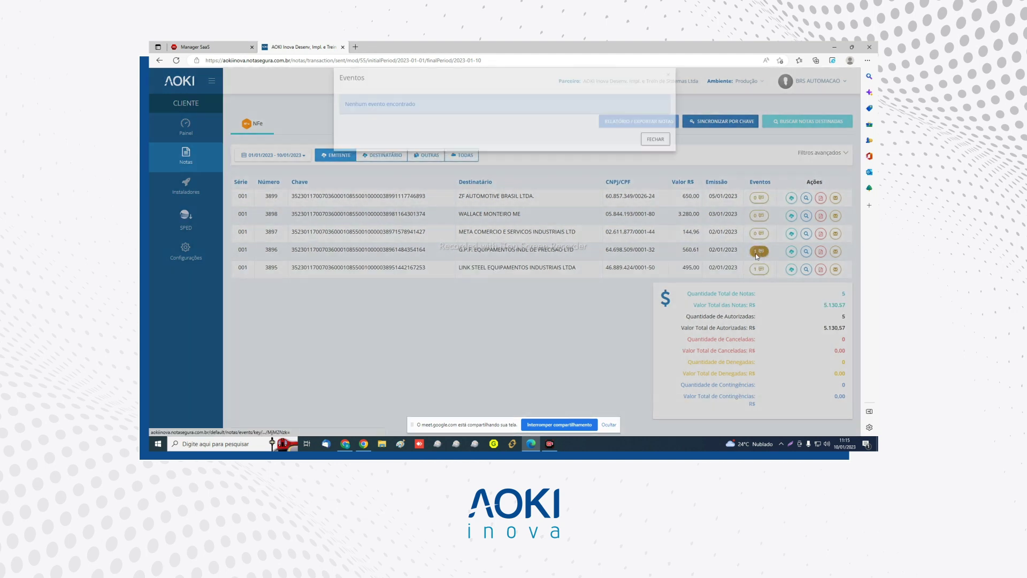
left_click_drag(474, 129, 531, 125)
left_click(530, 131)
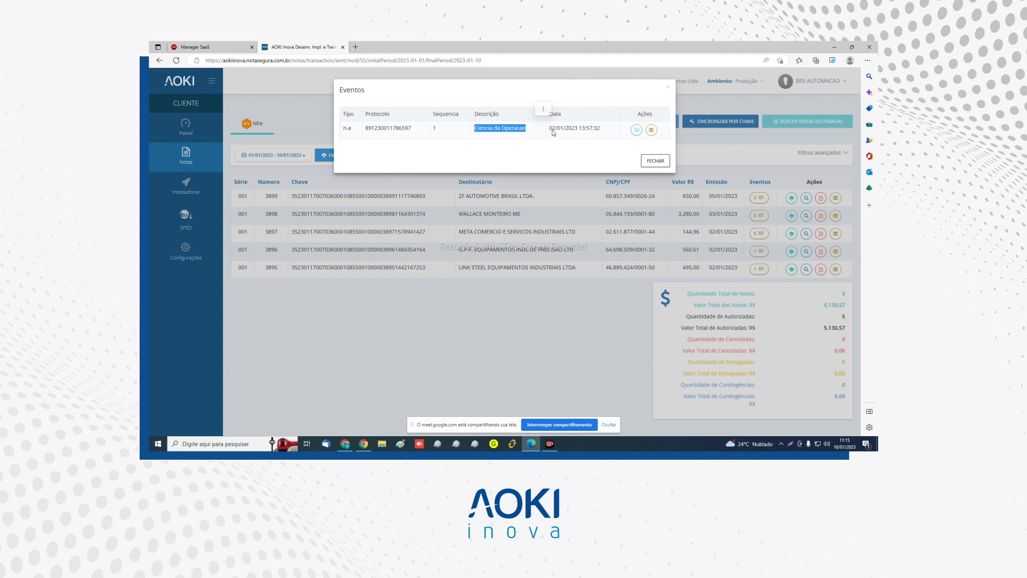
left_click_drag(587, 129, 601, 129)
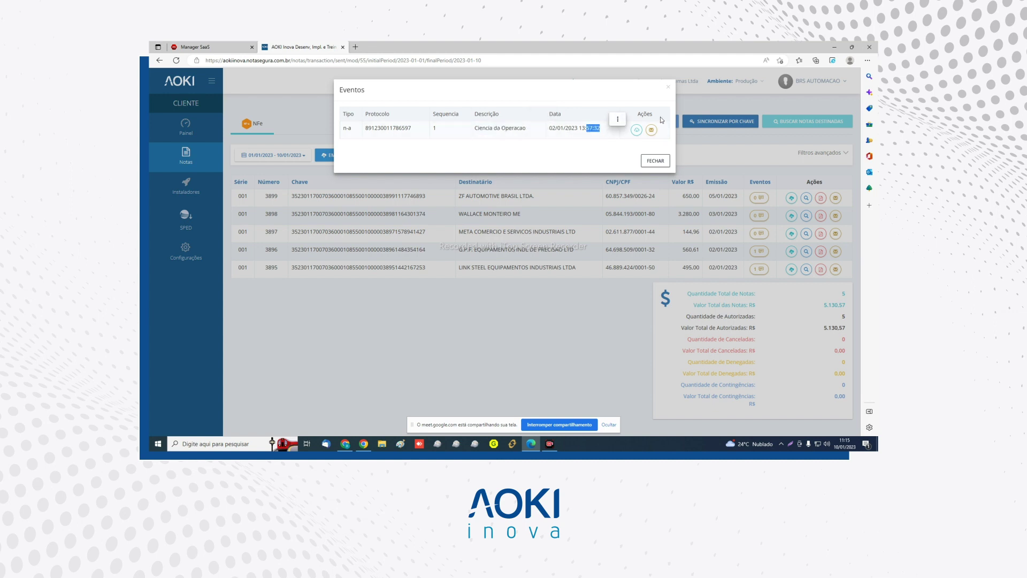
- Download the Ciencia da Operacao event's XML, open it with the Signature section collapsed, and close the viewer
left_click(636, 131)
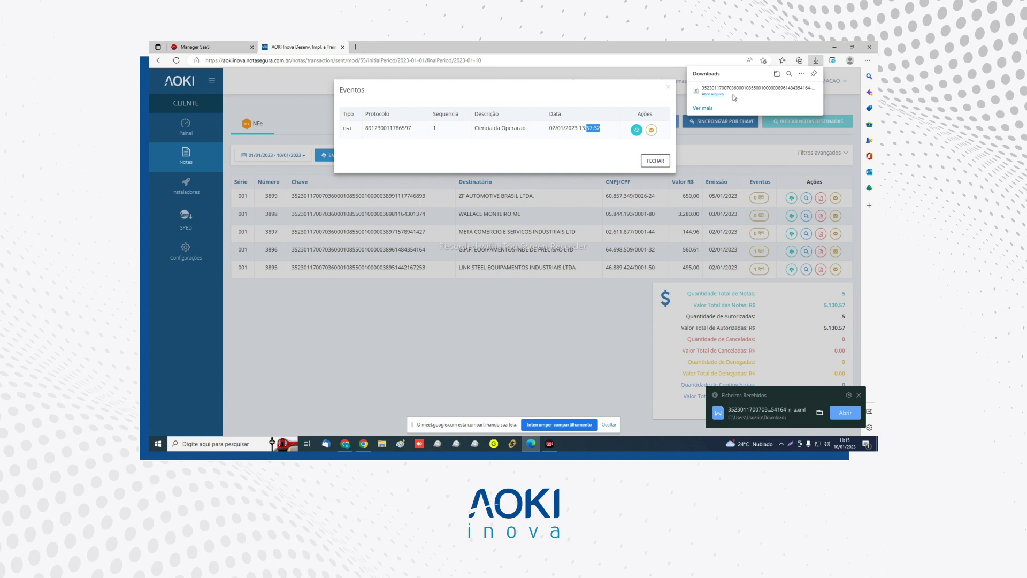
left_click(718, 95)
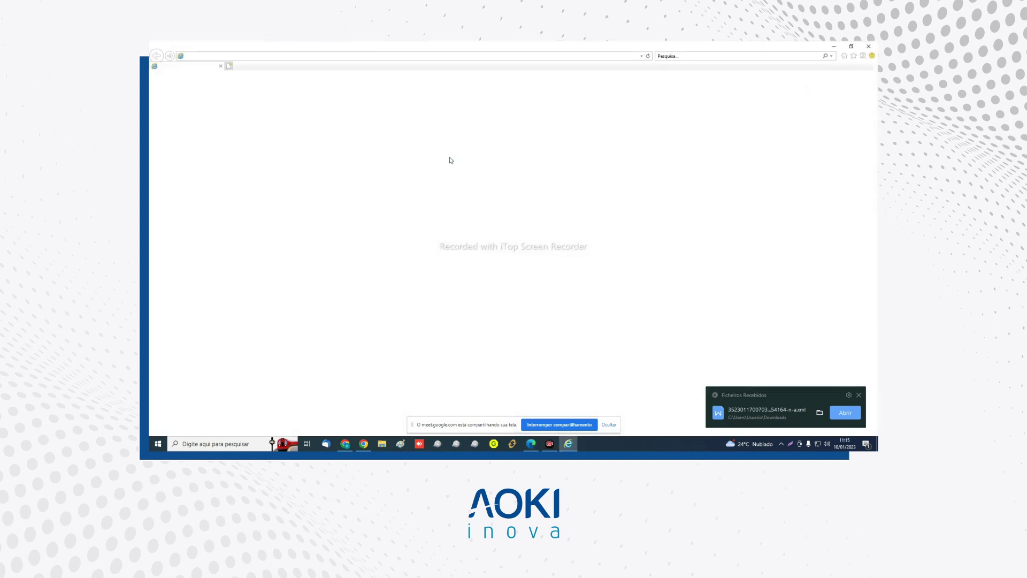
left_click(620, 180)
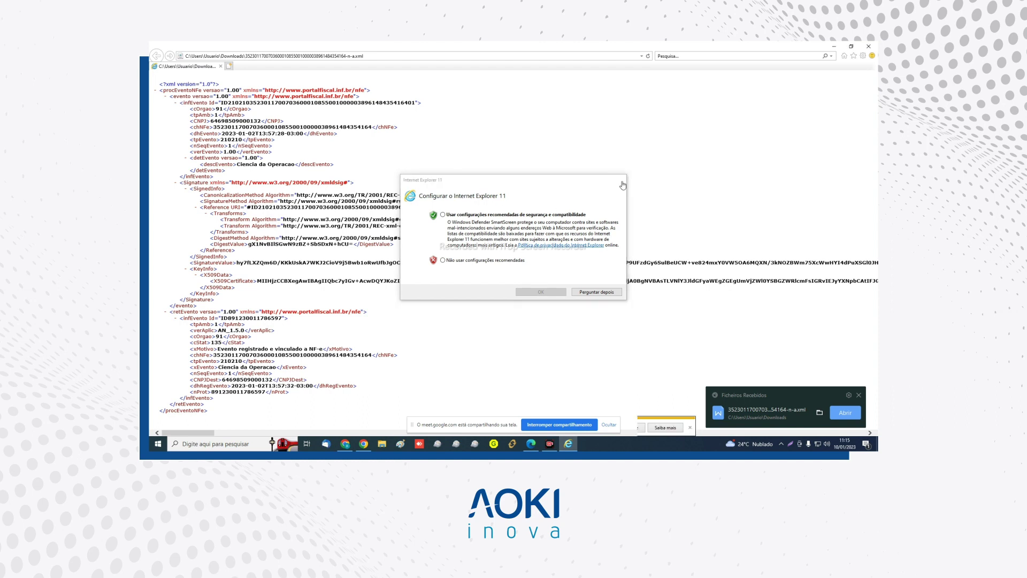
left_click(176, 182)
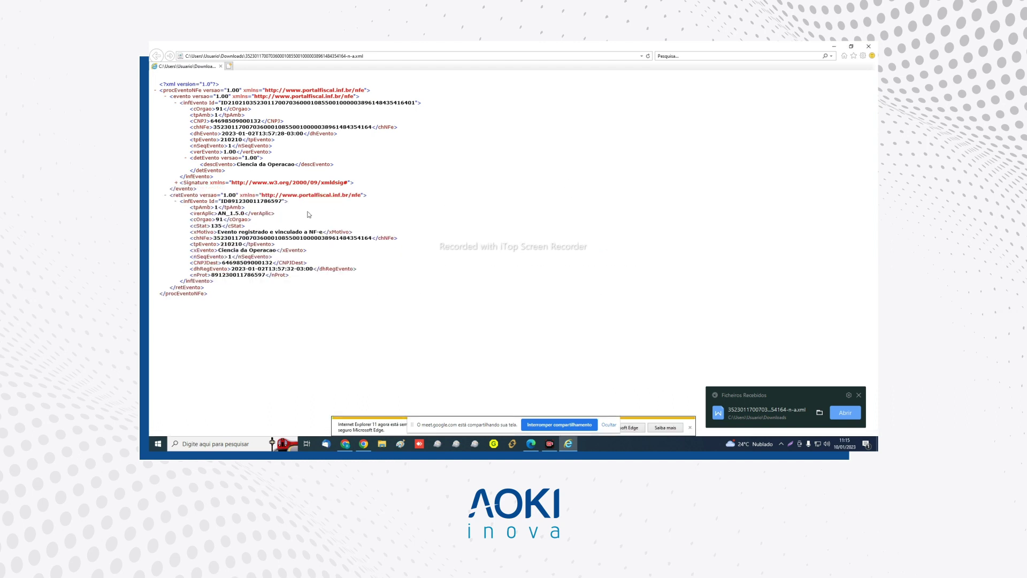
left_click(867, 45)
- View the event's Envio de E-mail form without sending, and close it together with the Eventos dialog
left_click(651, 130)
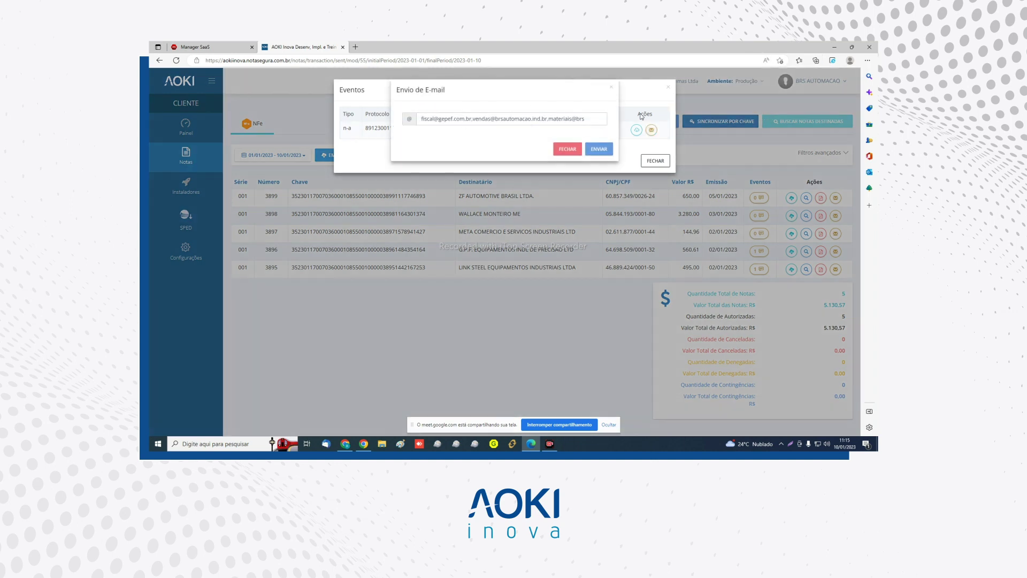
left_click(612, 90)
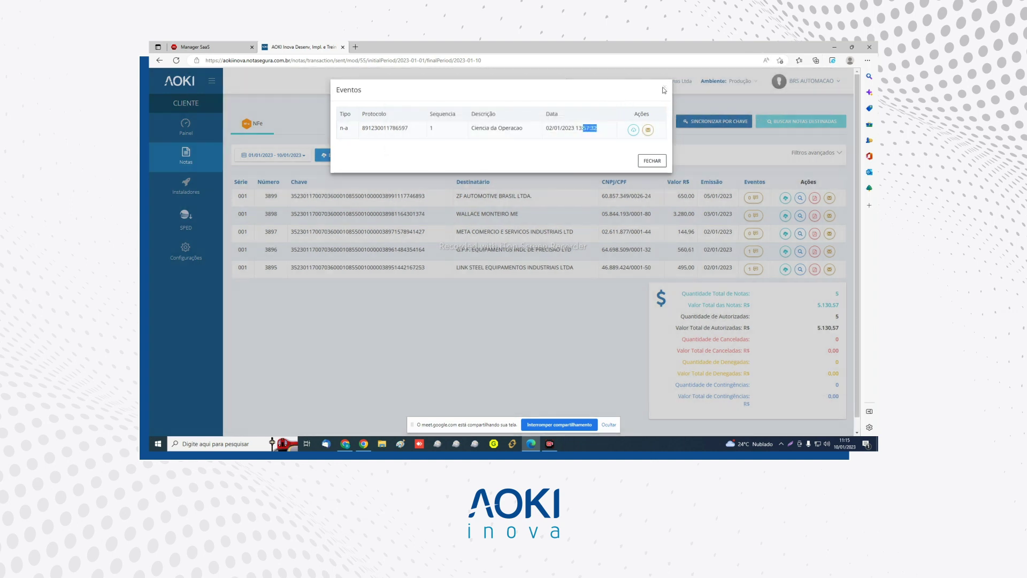
left_click(663, 90)
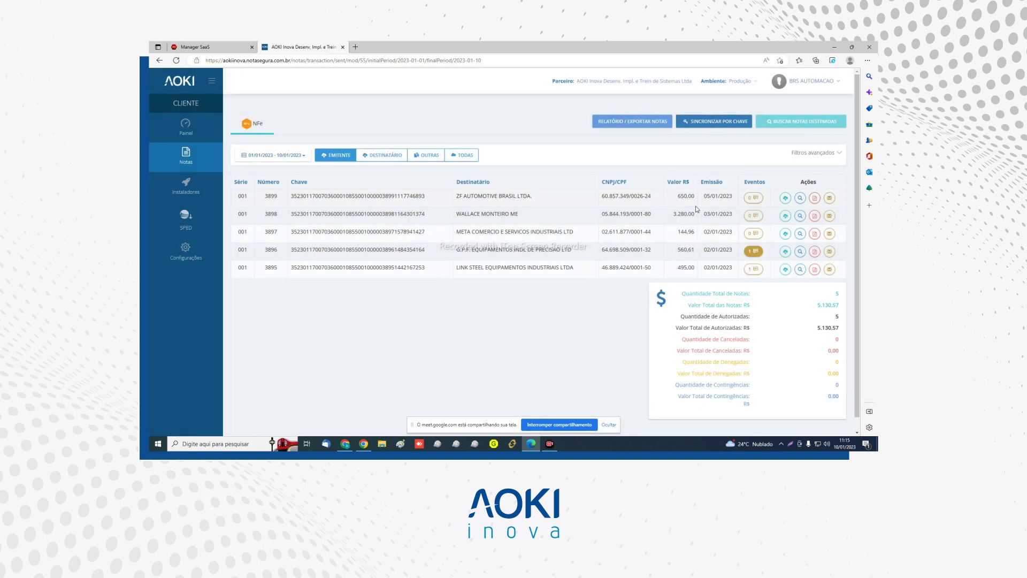
- Download and open the XML of the ZF AUTOMOTIVE note, return to the notes list and view the note's details
left_click(786, 199)
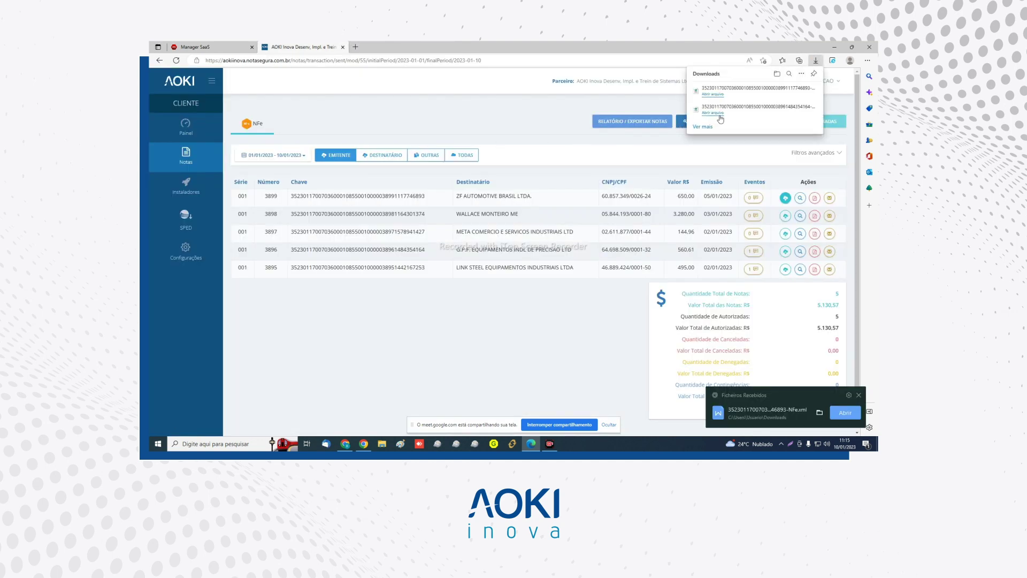
left_click(714, 94)
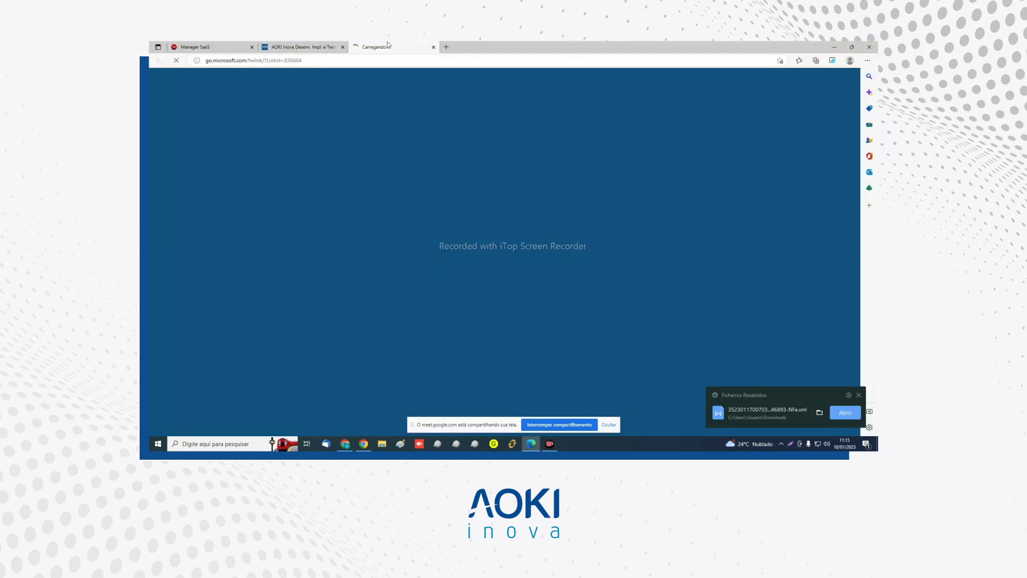
left_click(313, 47)
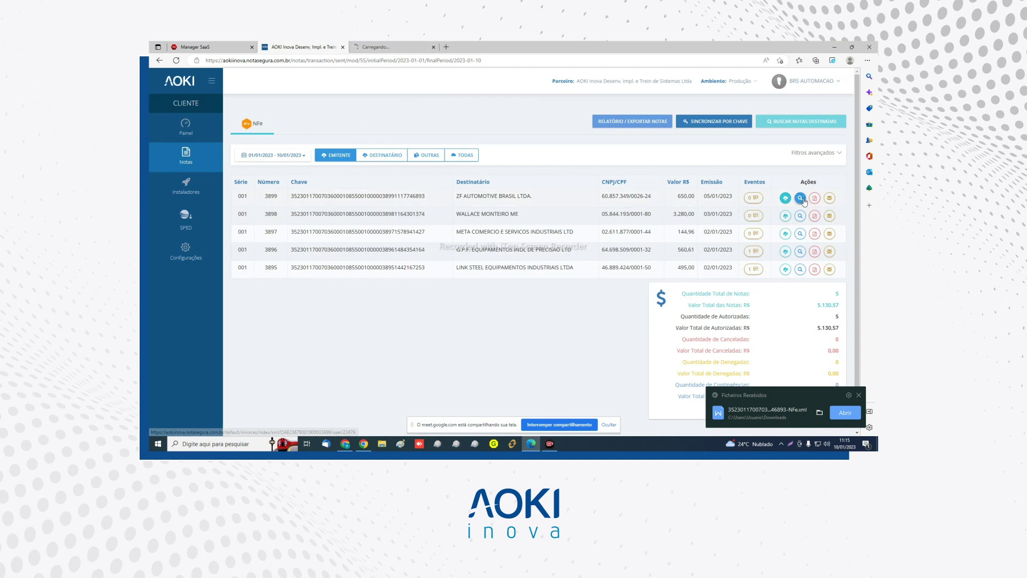
left_click(807, 201)
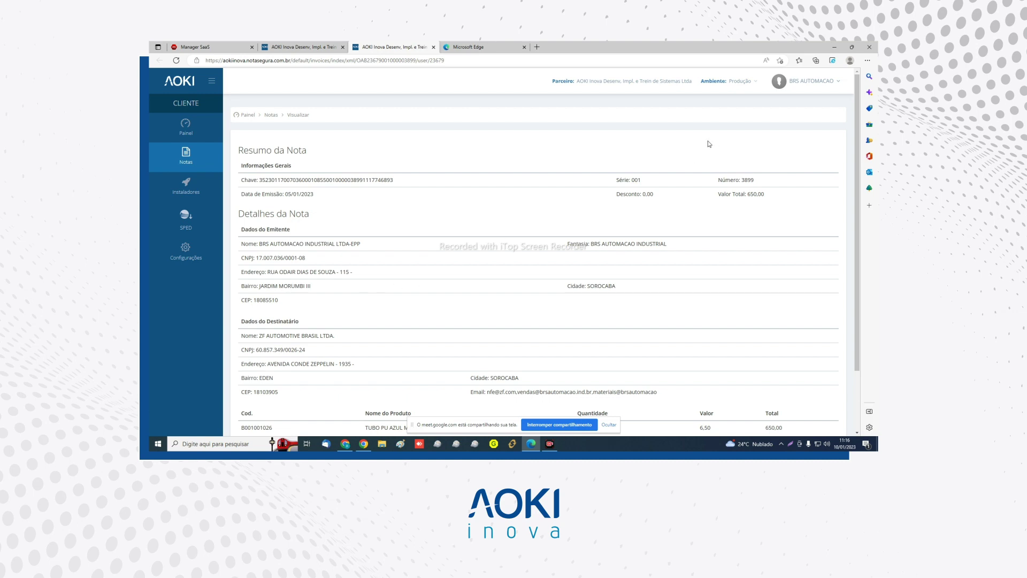
- Review the note's summary and issuer data, highlighting the Dados do Emitente heading and the issuer's name
left_click_drag(249, 167, 315, 195)
double_click(270, 181)
triple_click(273, 214)
left_click_drag(241, 229, 308, 234)
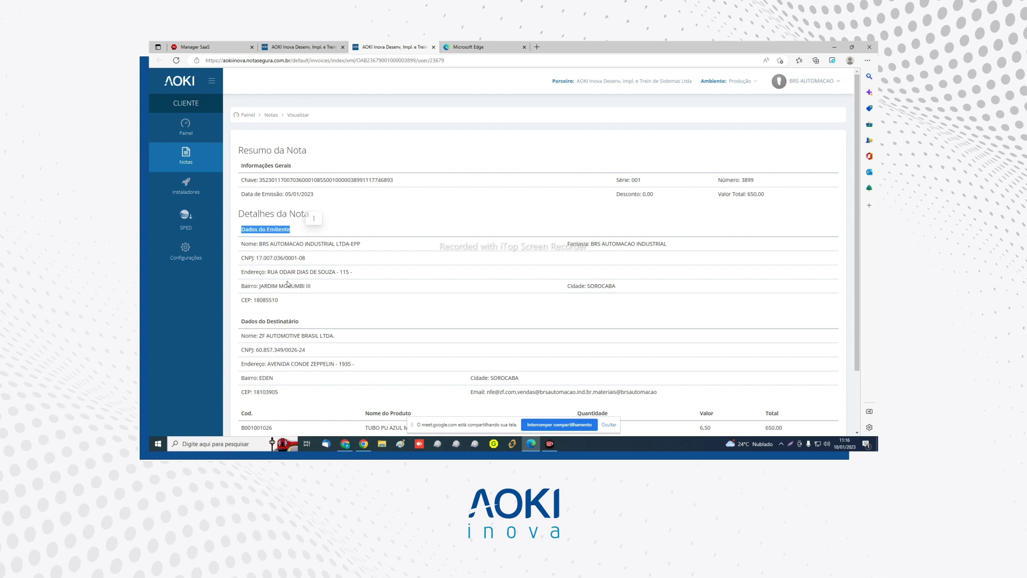
left_click_drag(241, 244, 371, 252)
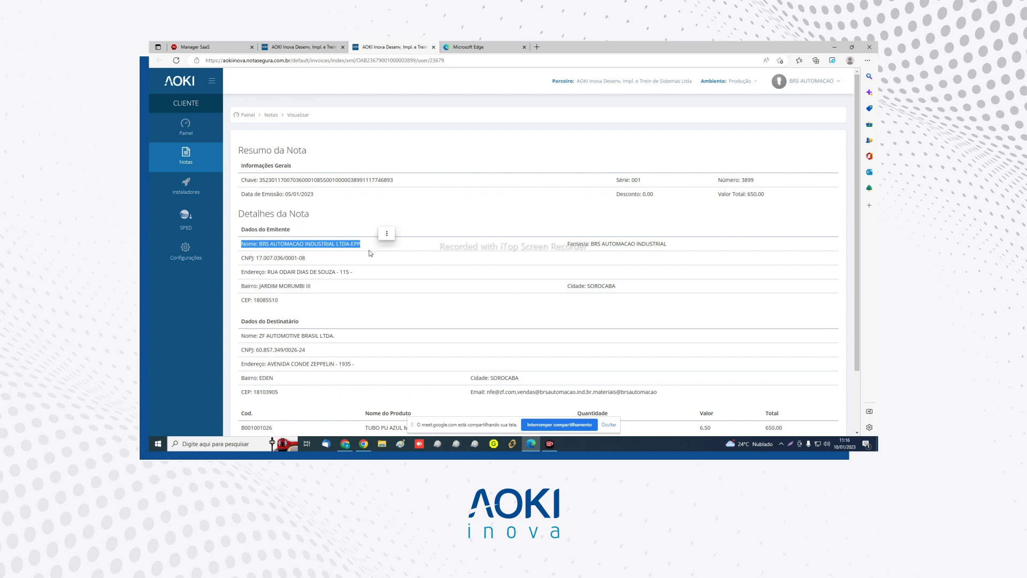
- Examine the rest of the note's details, highlighting the Dados do Destinatário heading, the recipient's name and the product name
scroll(368, 249, "down", 2)
left_click_drag(244, 248, 331, 249)
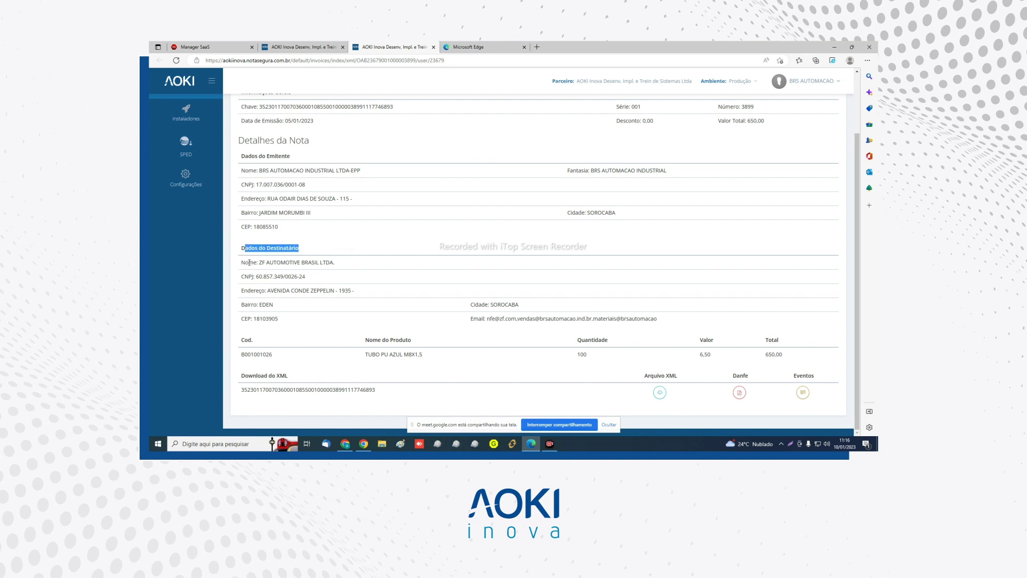
left_click_drag(249, 262, 343, 268)
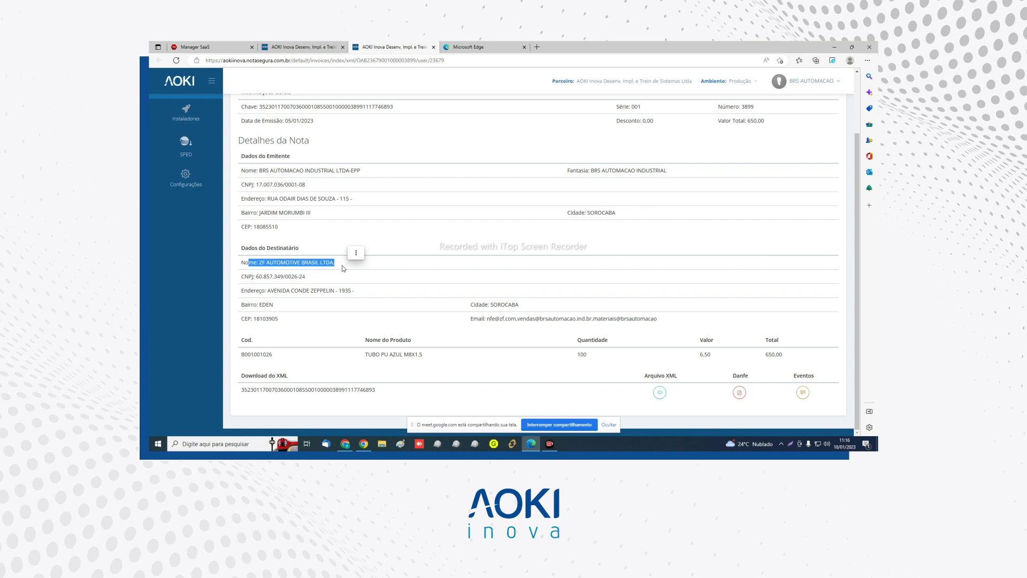
left_click_drag(358, 344, 481, 359)
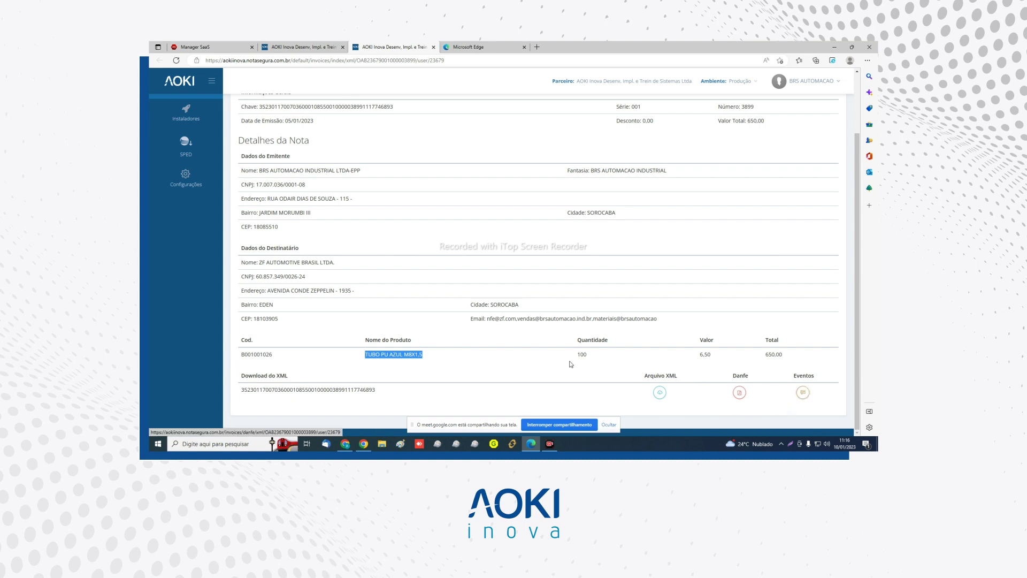
scroll(572, 364, "up", 2)
scroll(582, 361, "down", 2)
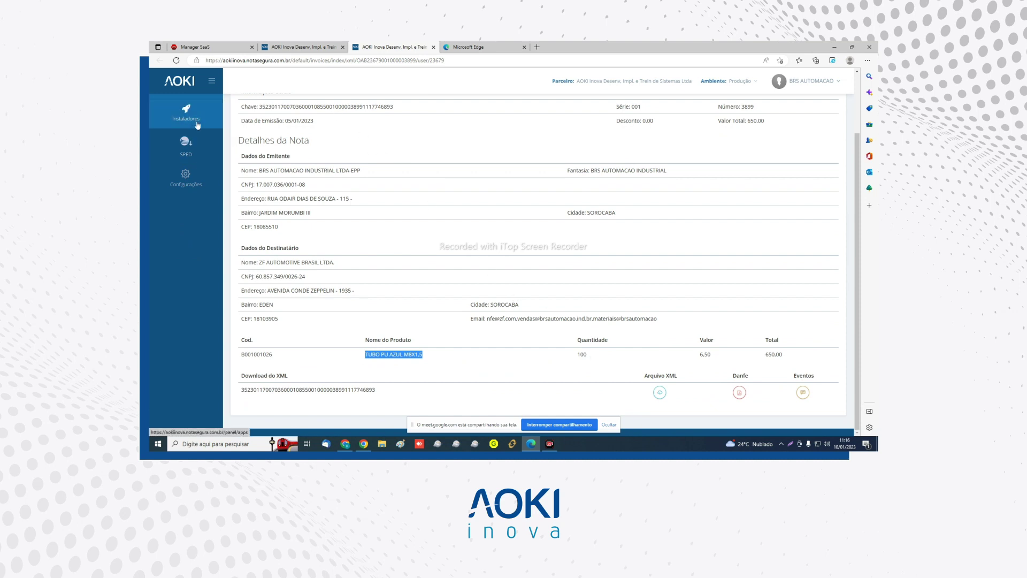
- Return to the notes list through the dashboard and set the period to 01/01/2023 - 10/01/2023
scroll(187, 138, "up", 2)
left_click(187, 137)
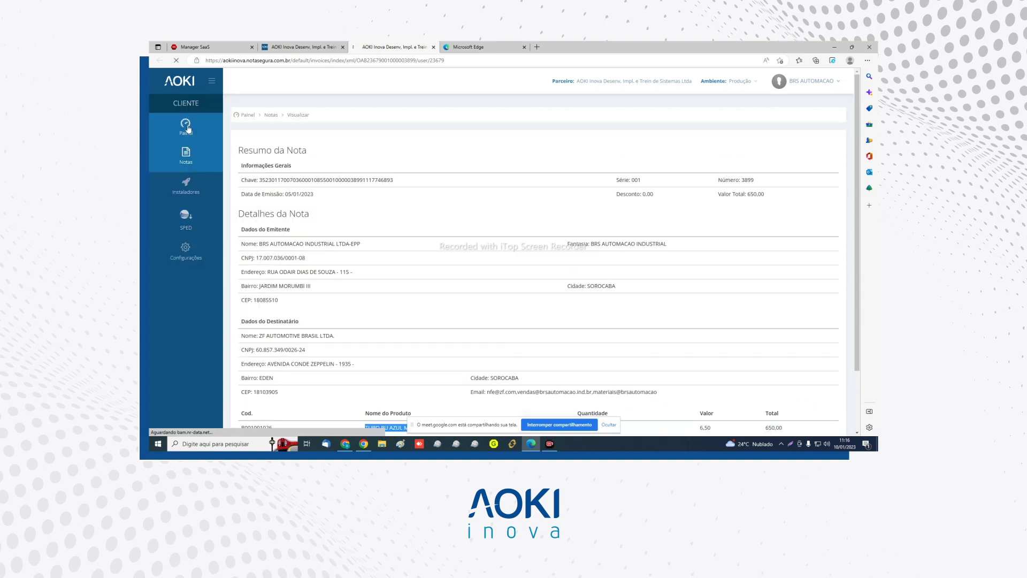
mouse_move(198, 150)
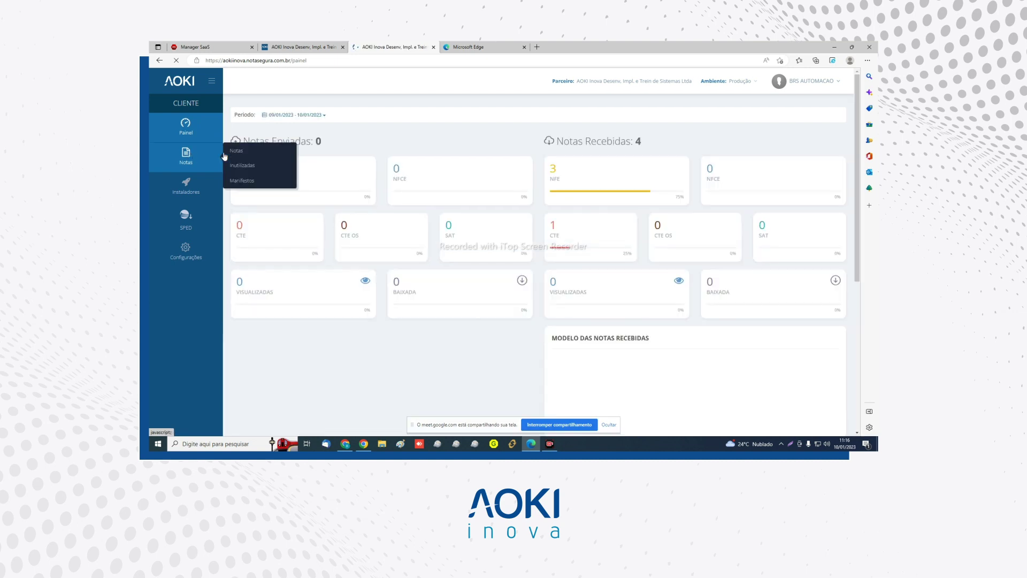
left_click(236, 155)
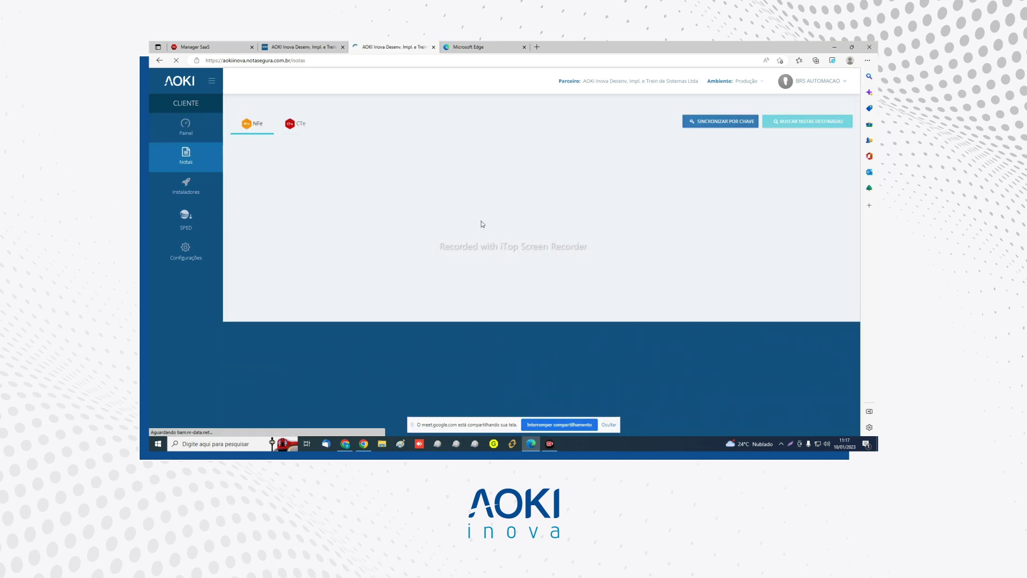
left_click(343, 155)
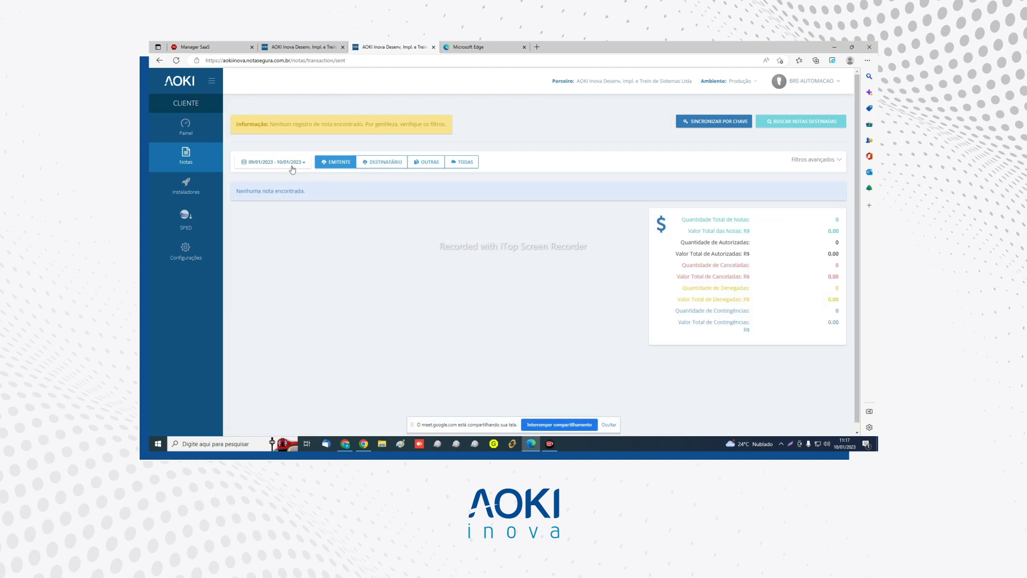
left_click(292, 164)
left_click(329, 227)
left_click(354, 238)
left_click(287, 261)
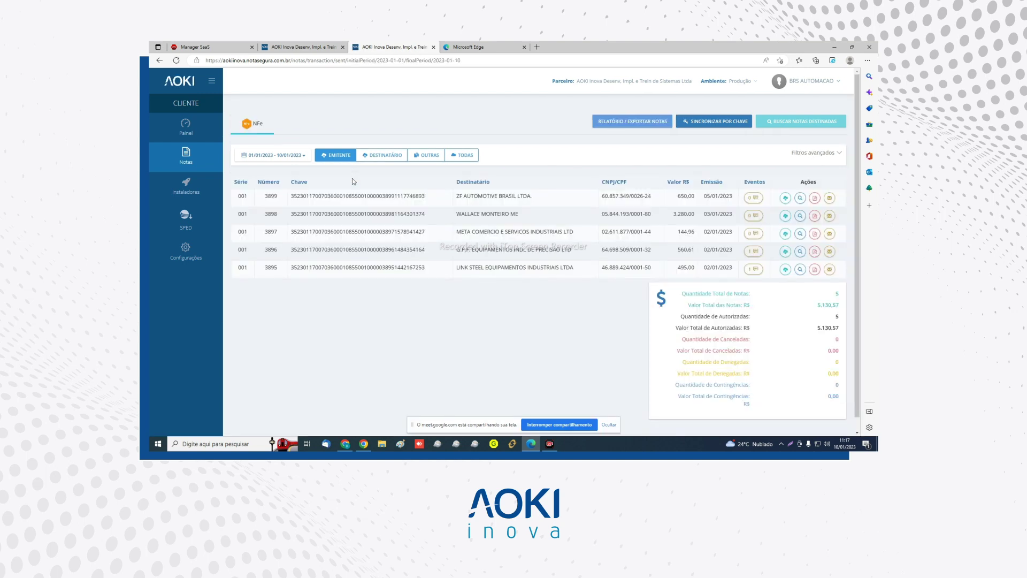
- Review the totals of the notes under Emitente, highlighting the Quantidade Total de Notas and Valor Total das Notas labels
left_click(341, 160)
left_click_drag(682, 294, 750, 297)
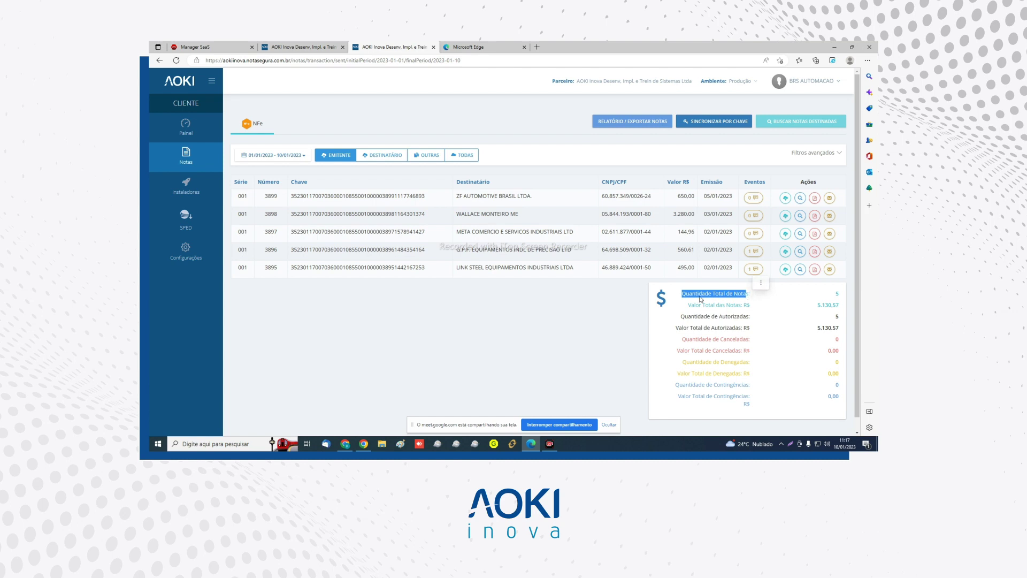
left_click(847, 297)
left_click_drag(769, 308, 742, 306)
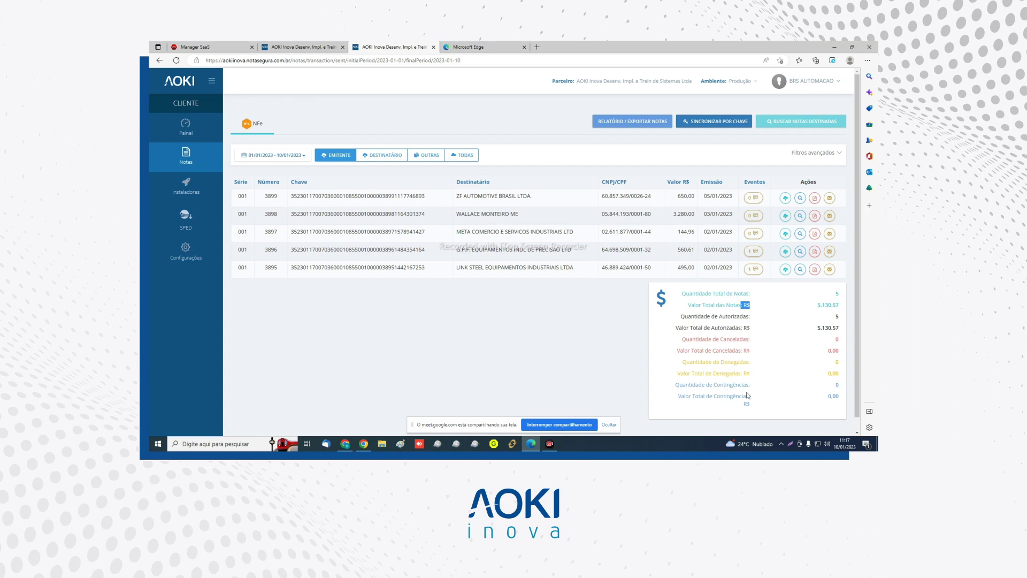
left_click(574, 351)
- List the notes under Destinatário and highlight several issuer names and the first note's issuer CNPJ
left_click(370, 160)
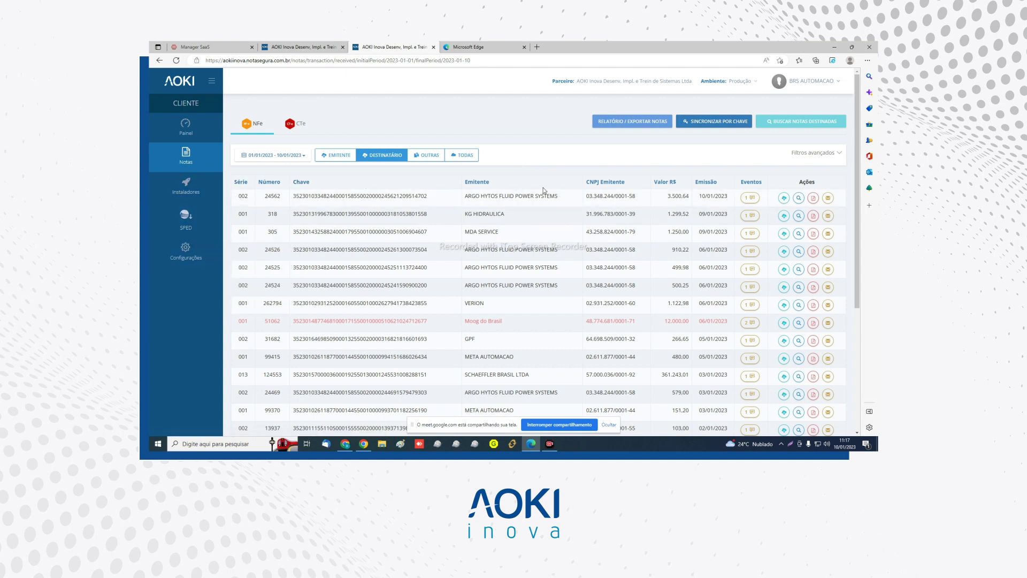
left_click_drag(465, 196, 576, 199)
left_click_drag(465, 214, 546, 250)
left_click_drag(485, 267, 549, 268)
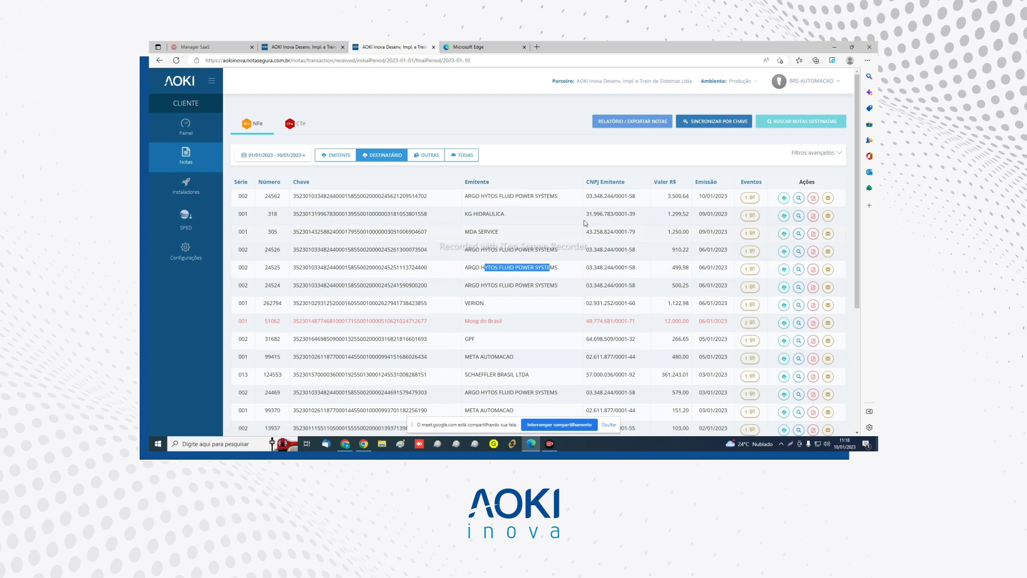
left_click_drag(605, 196, 661, 198)
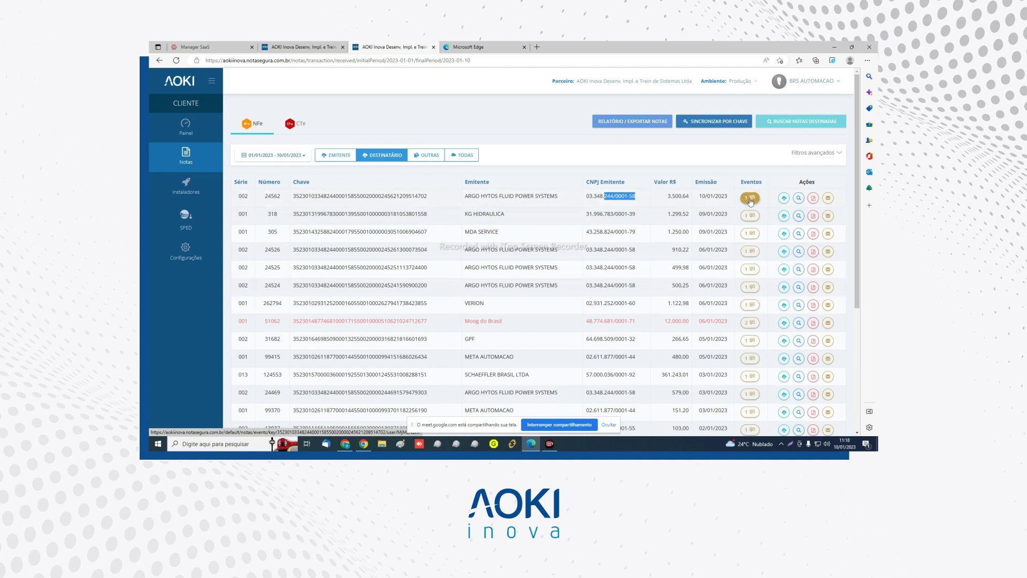
- Check the events of the cancelled Moog do Brasil note, highlight the Cancelamento event's description, and close the dialog
left_click(749, 324)
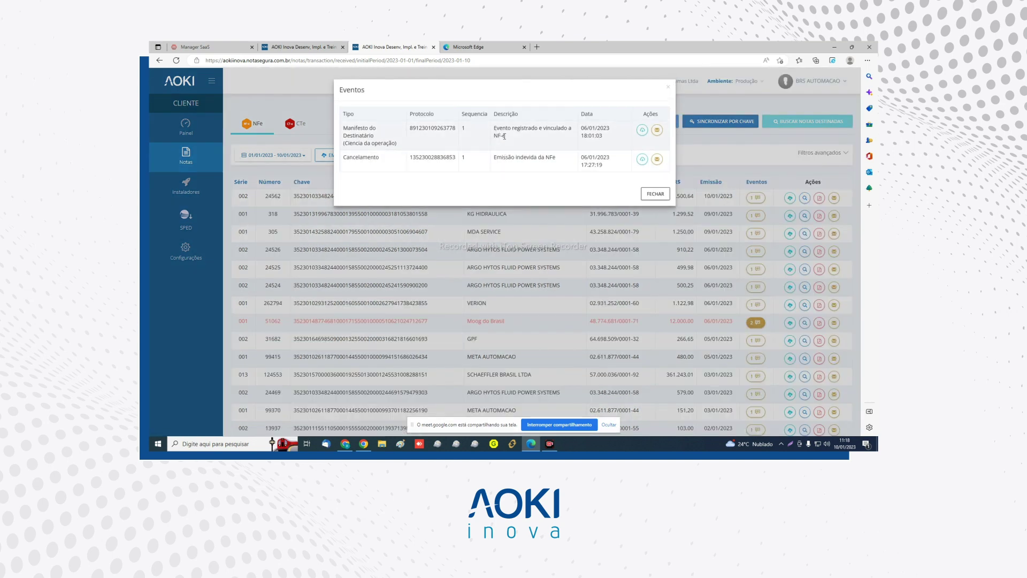
left_click_drag(504, 156, 516, 159)
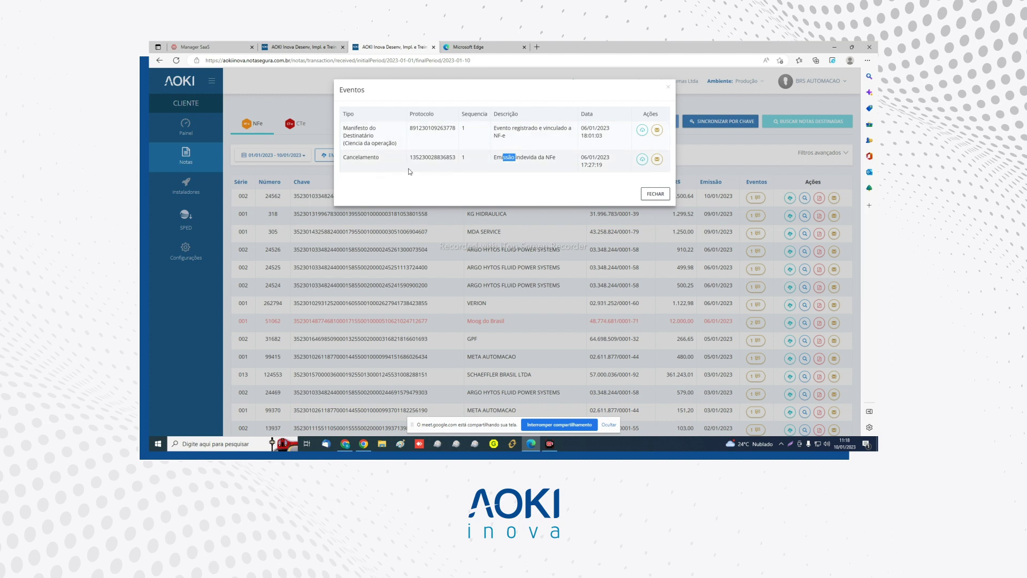
left_click(668, 87)
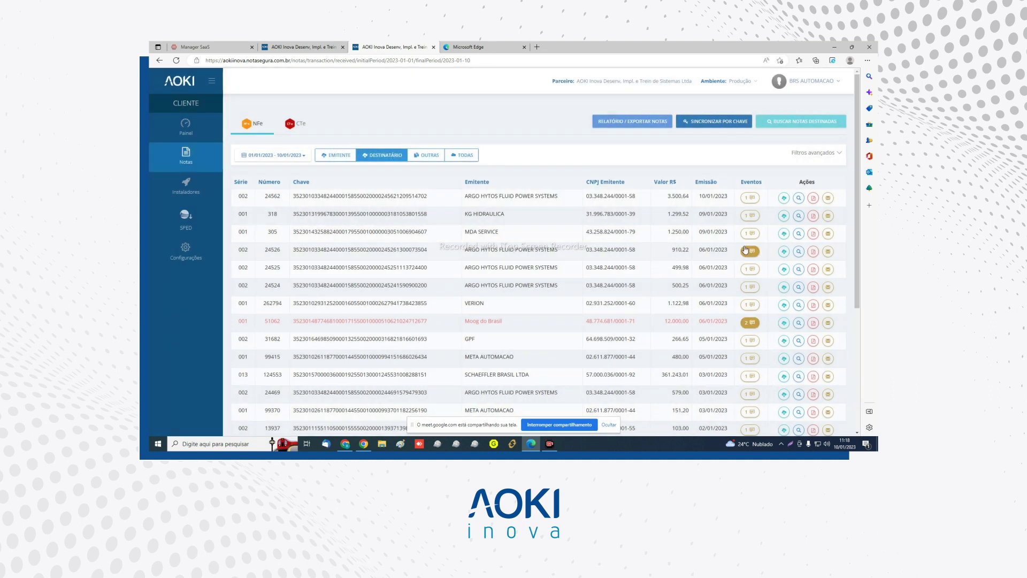
- View the first ARGO HYTOS note's DANFE and its Envio de E-mail form without sending, closing both
left_click(812, 198)
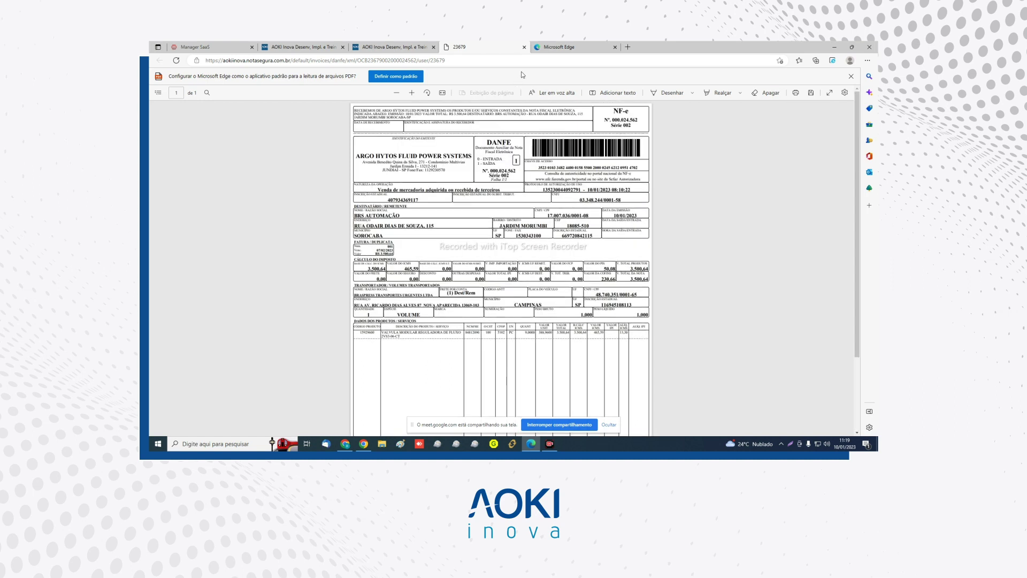
left_click(524, 48)
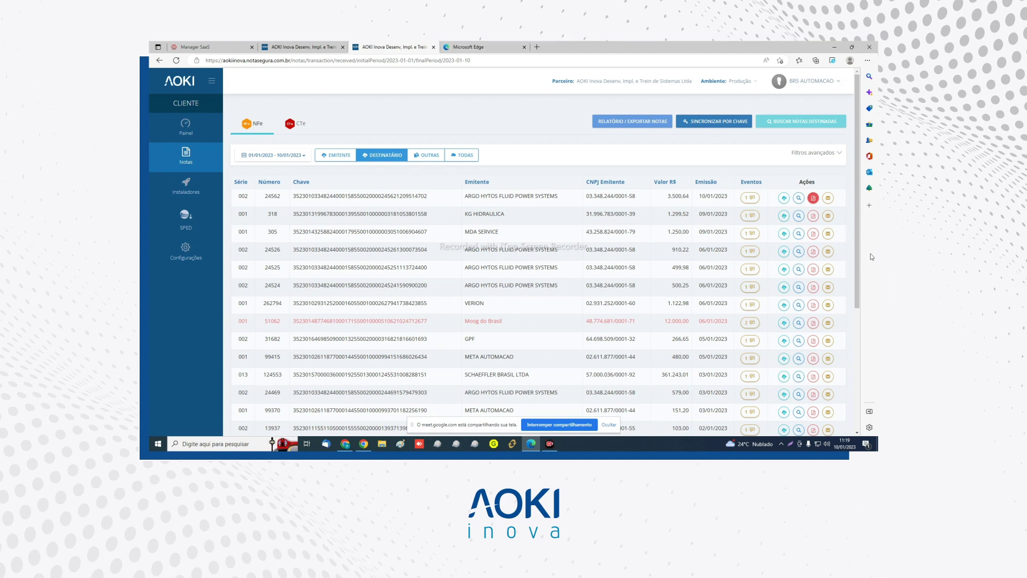
left_click(827, 198)
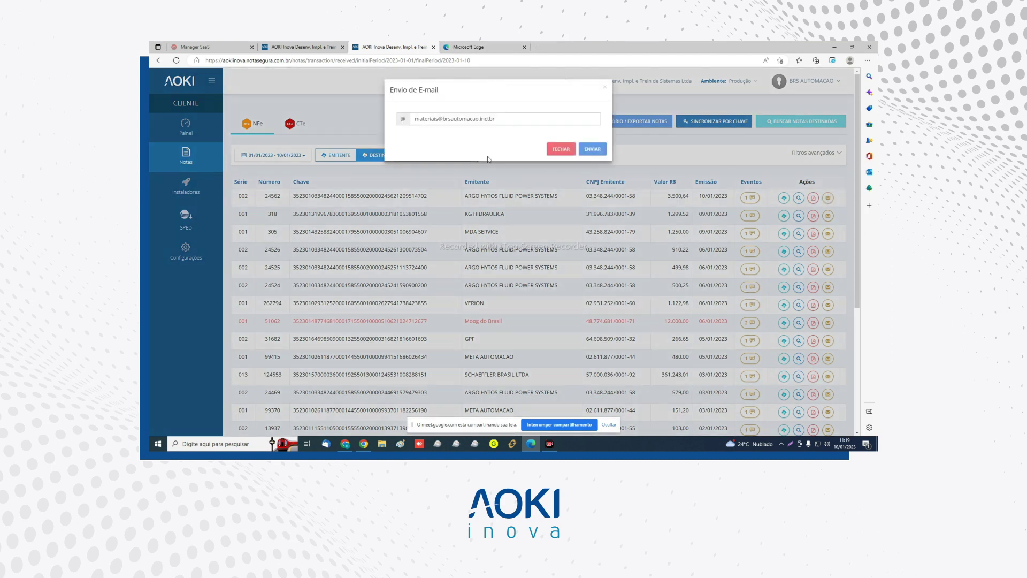
left_click(488, 123)
left_click_drag(496, 119, 415, 119)
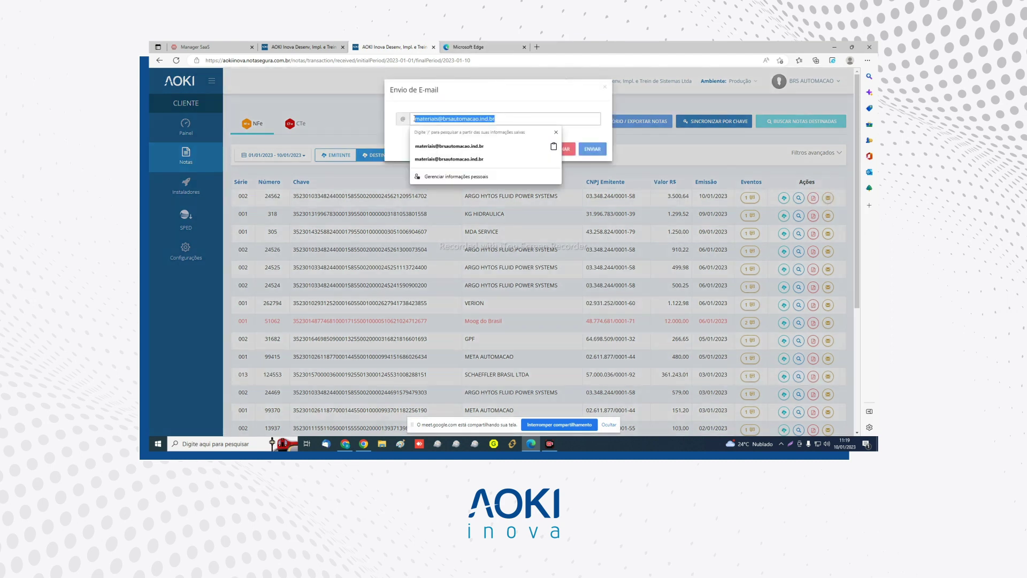
left_click(605, 87)
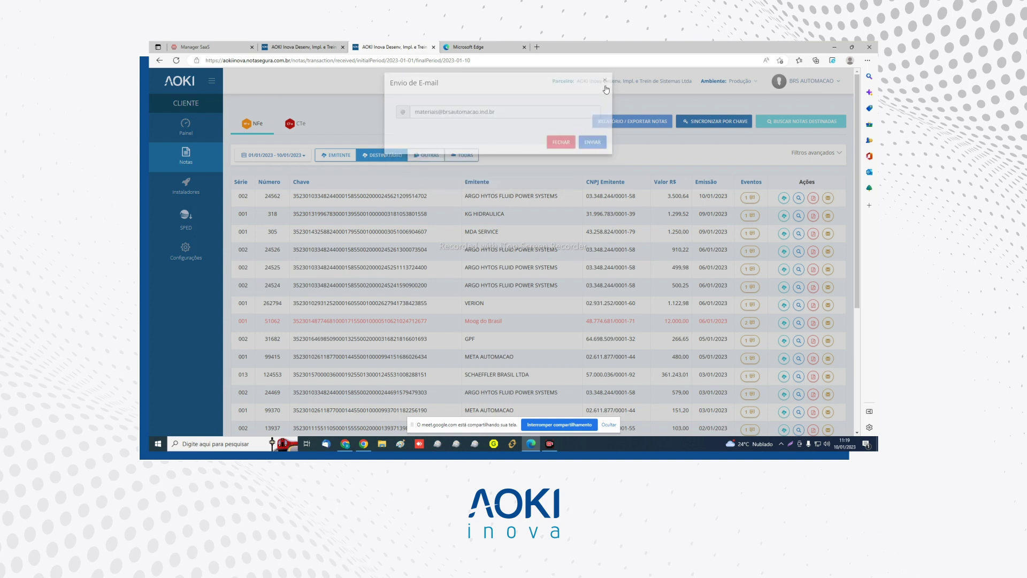
- Show the notes under Outras, switch the list to Todas and look through all notes
left_click(430, 155)
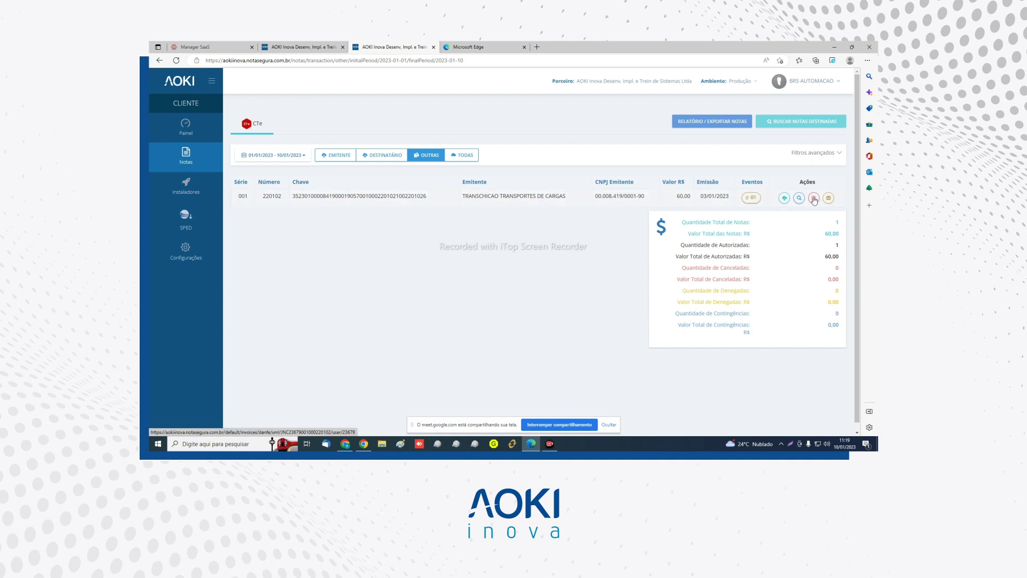
left_click(461, 156)
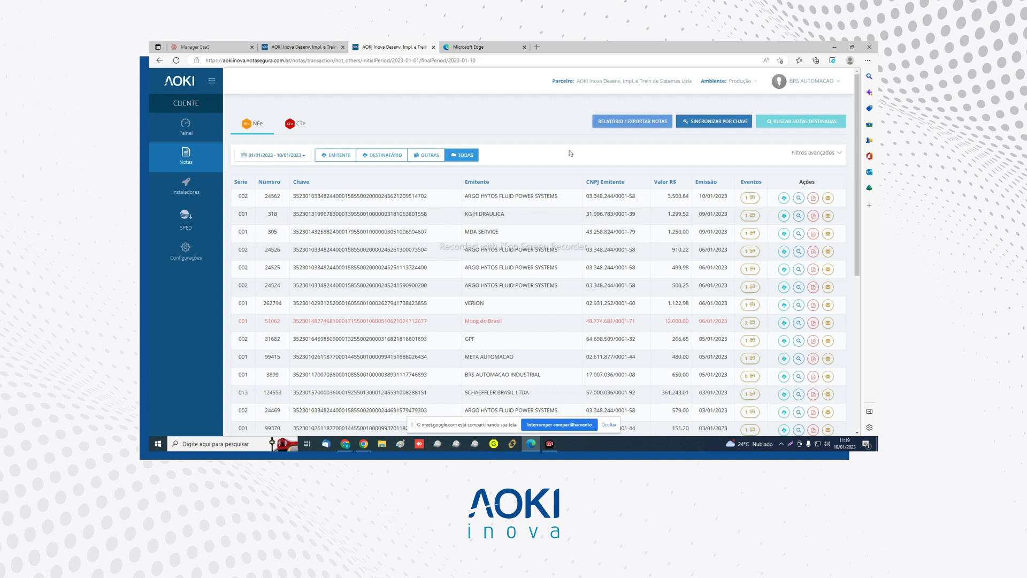
scroll(592, 337, "down", 10)
scroll(596, 275, "up", 10)
- Expand the advanced filters and go through the Série, Número, Chave, Número início, Número fim, CNPJ emitente and Razão social emitente fields
left_click(840, 153)
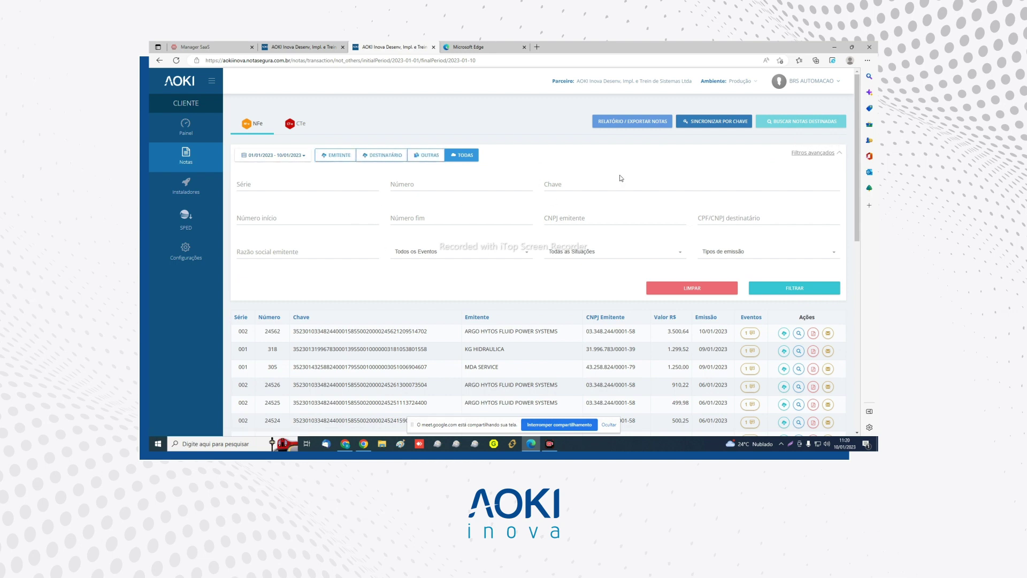
left_click(270, 190)
left_click(413, 183)
key("Tab")
left_click(274, 220)
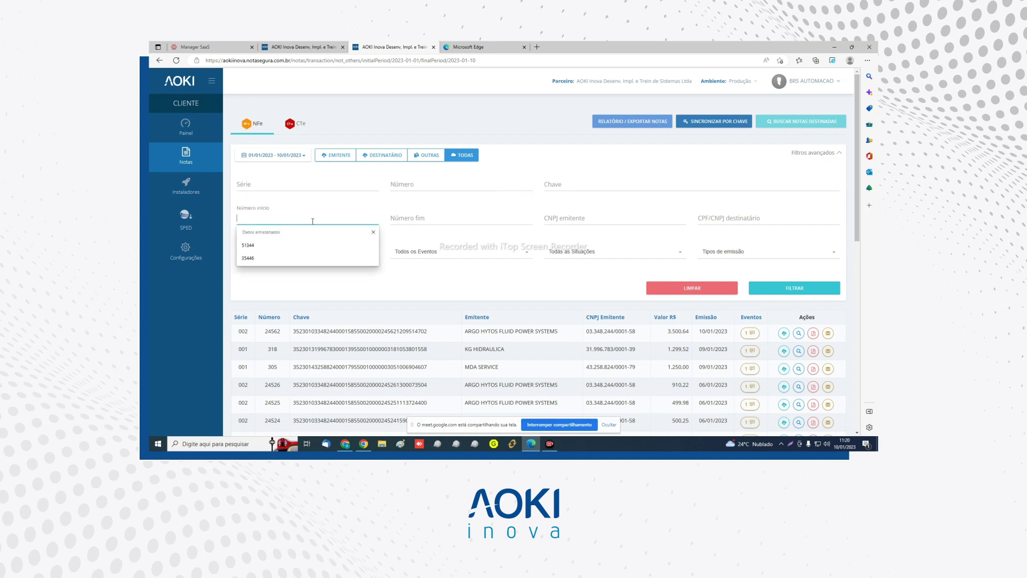
left_click(460, 219)
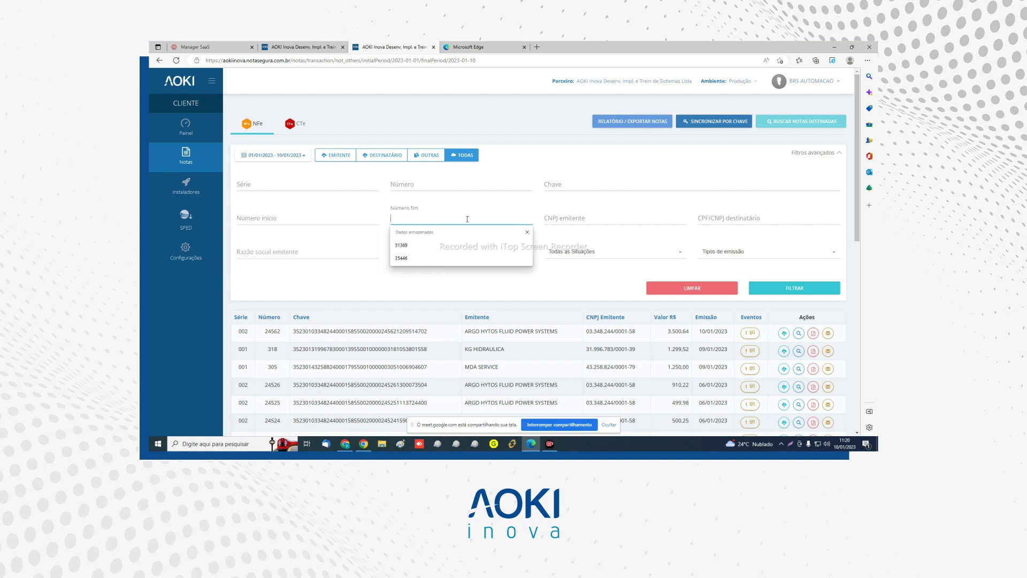
left_click(582, 215)
left_click(314, 254)
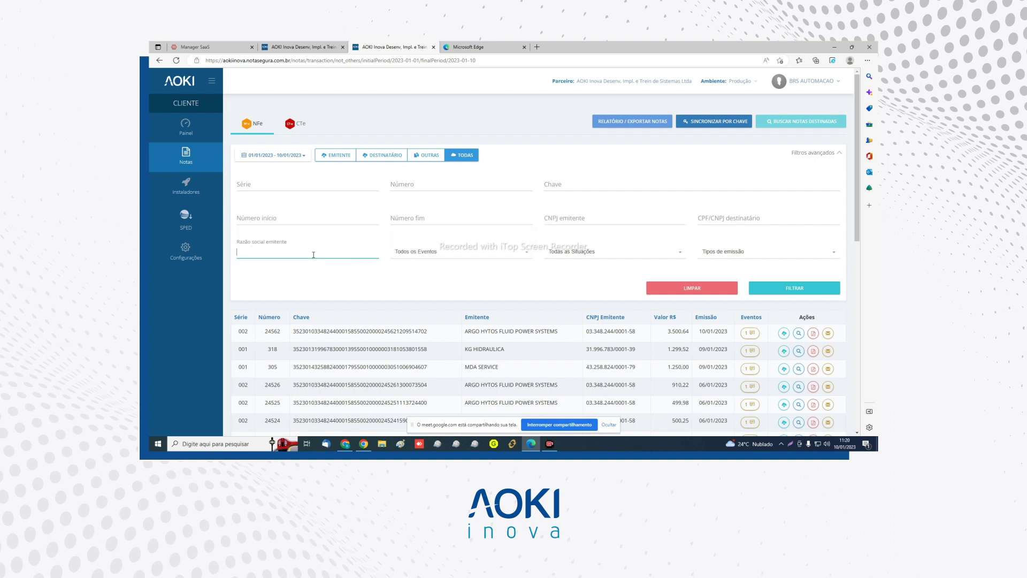
- Examine the event, situation and emission type filter options without choosing any, and revisit the CNPJ emitente field
left_click(471, 256)
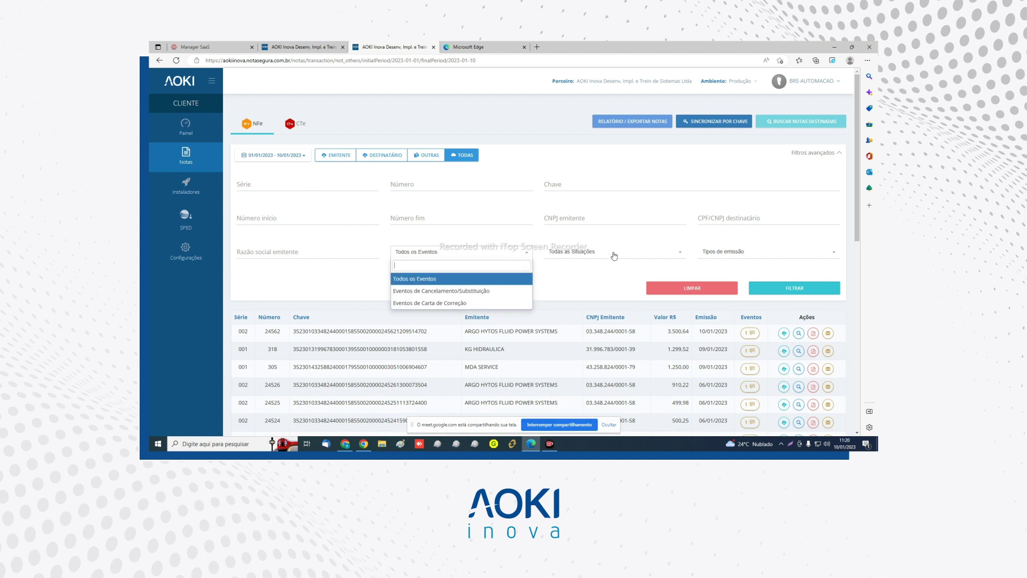
left_click(583, 254)
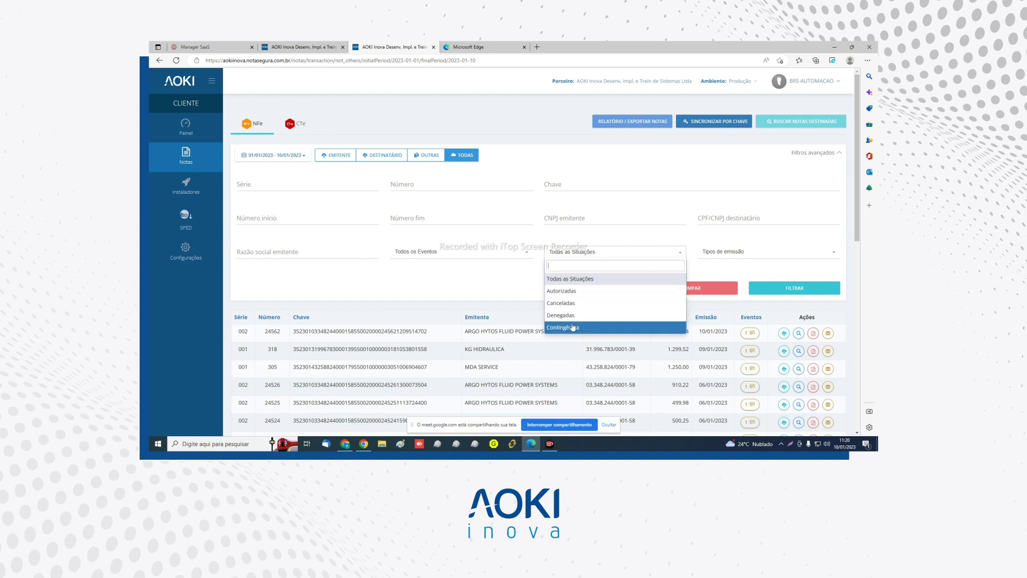
left_click(755, 253)
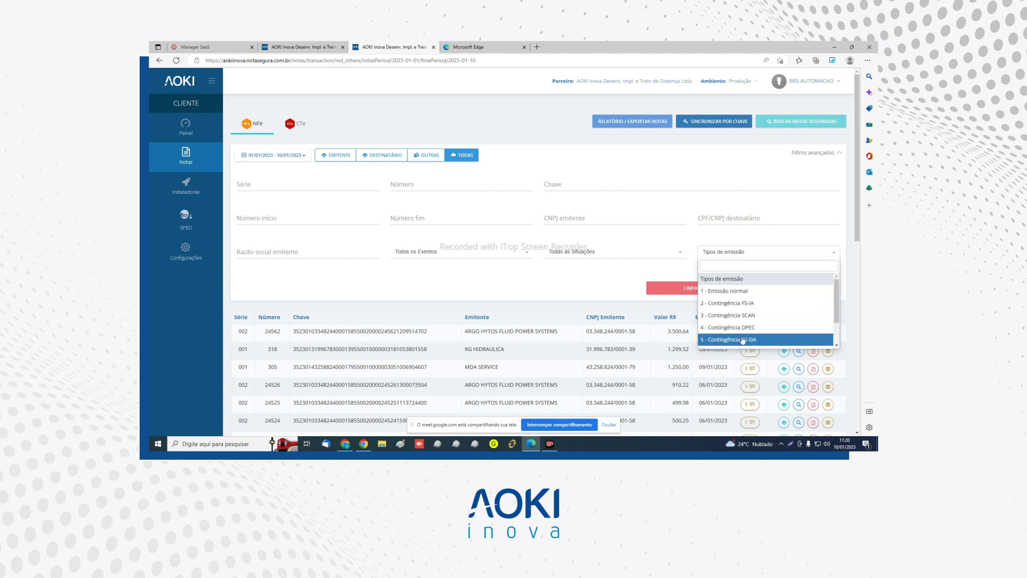
left_click(653, 218)
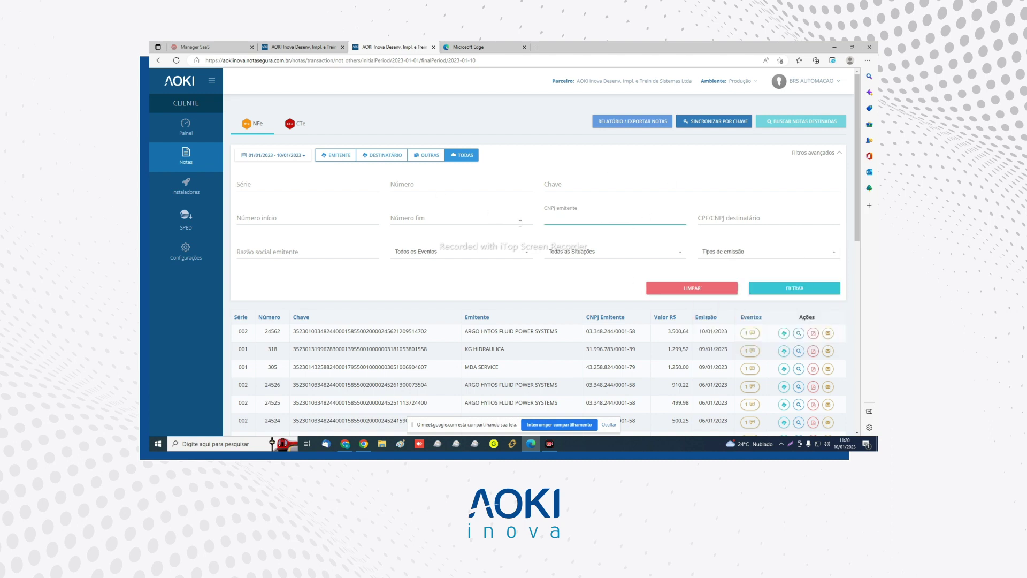
scroll(544, 296, "down", 1)
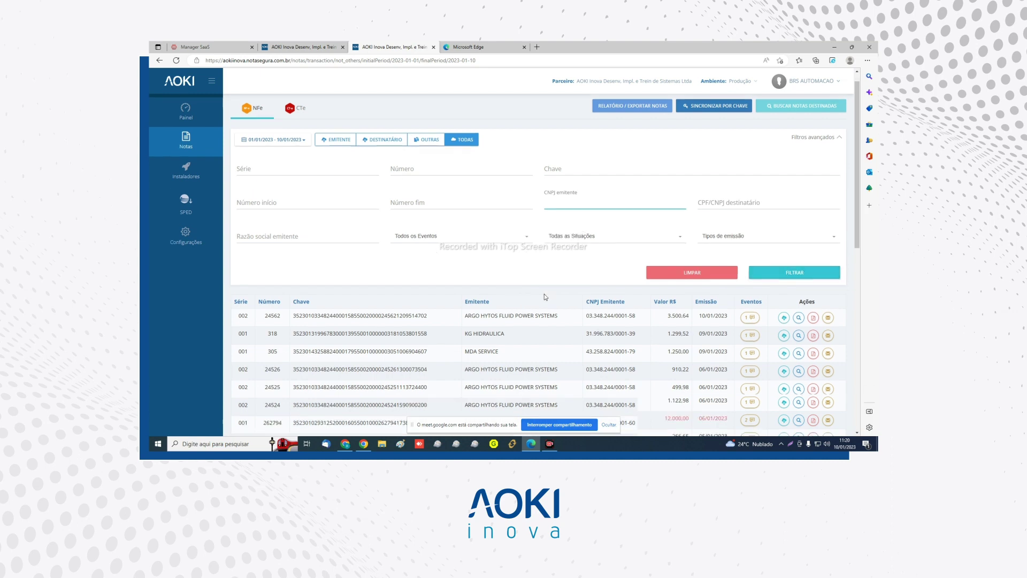
- Look over the filtered notes list and open the Inutilizadas page of the Notas section
scroll(544, 293, "down", 5)
scroll(610, 258, "up", 3)
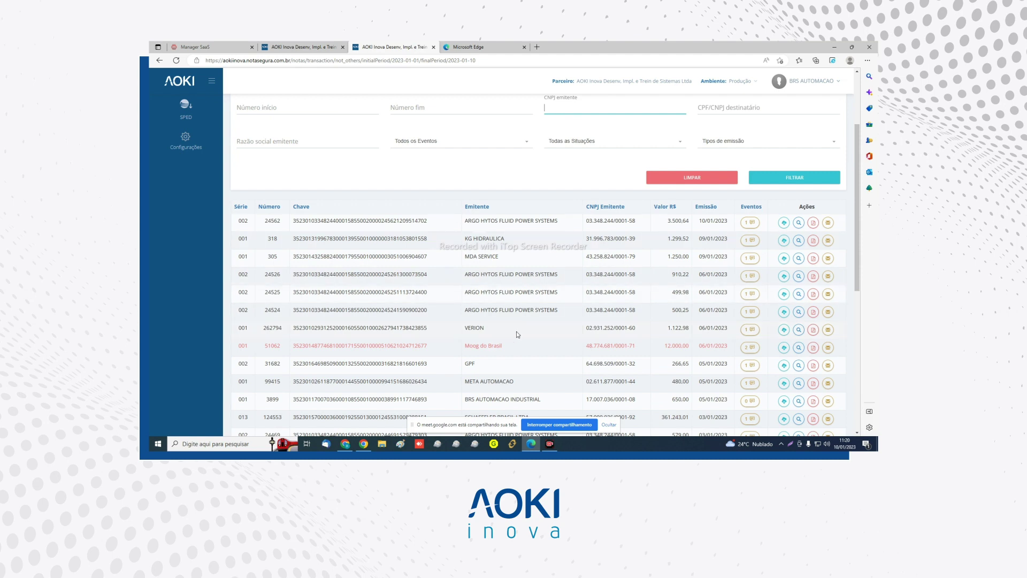
scroll(514, 332, "up", 3)
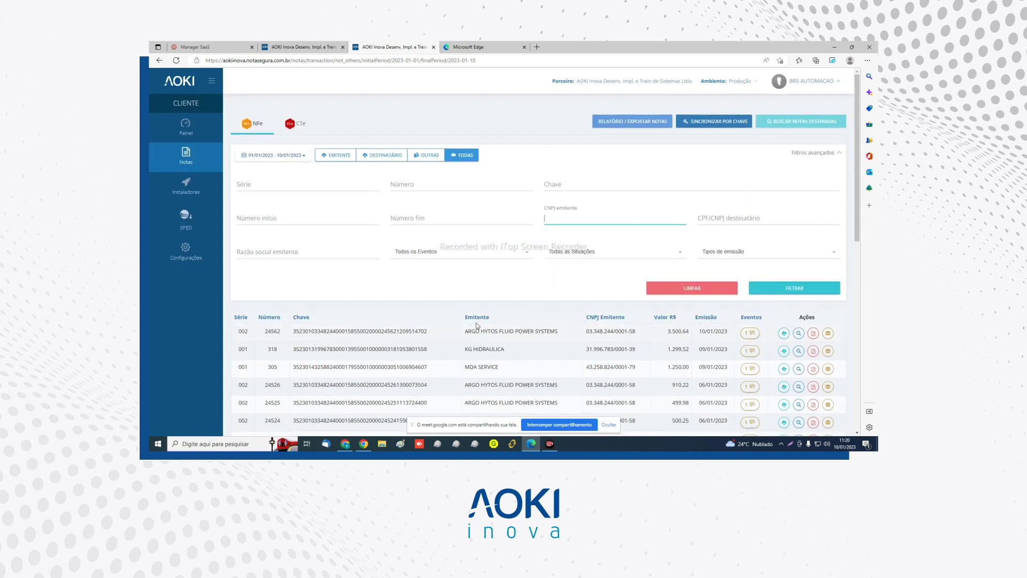
mouse_move(191, 155)
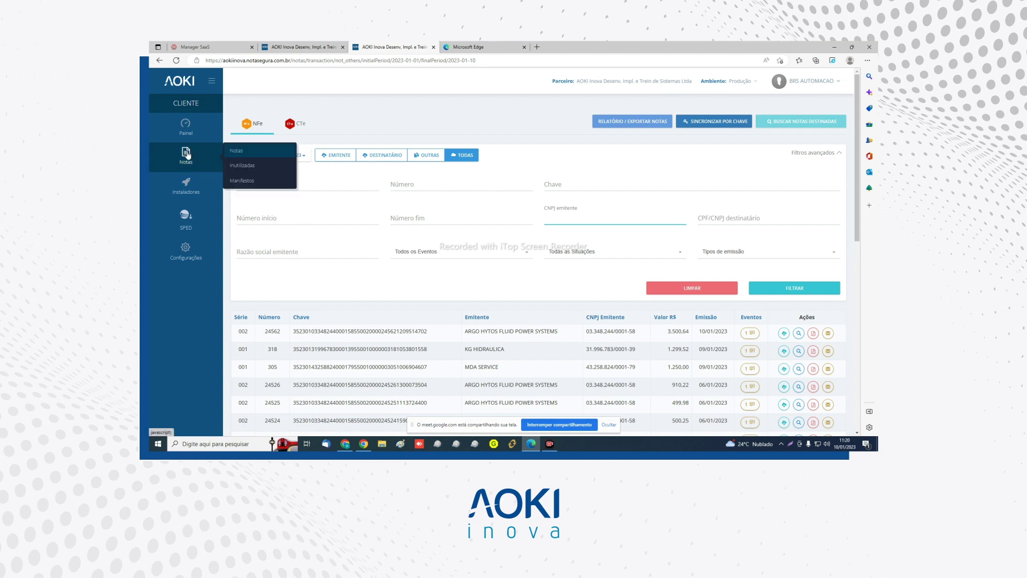
left_click(243, 167)
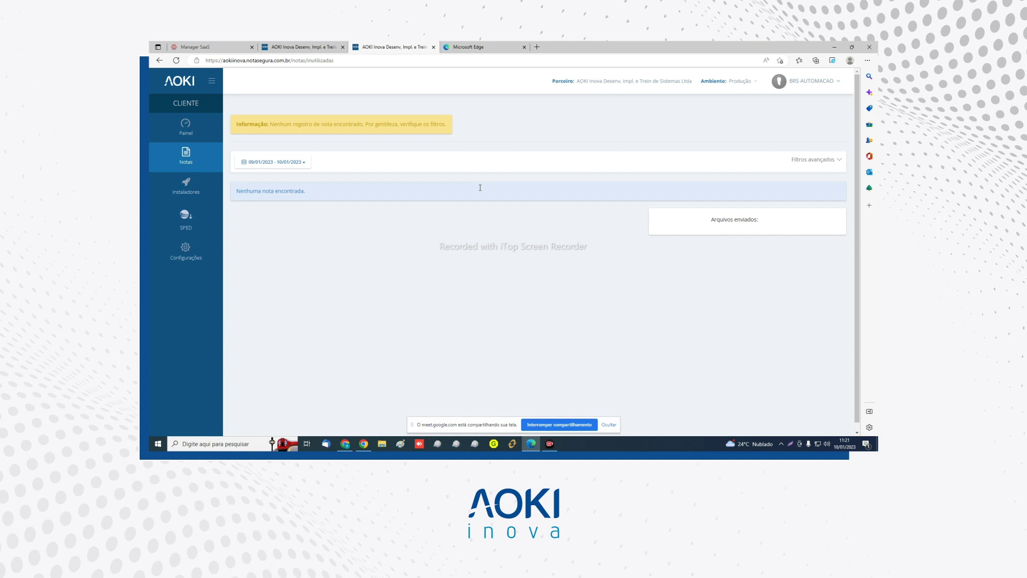
- Open the Manifestos page and search the period 01/01/2023 to 10/01/2023
mouse_move(187, 156)
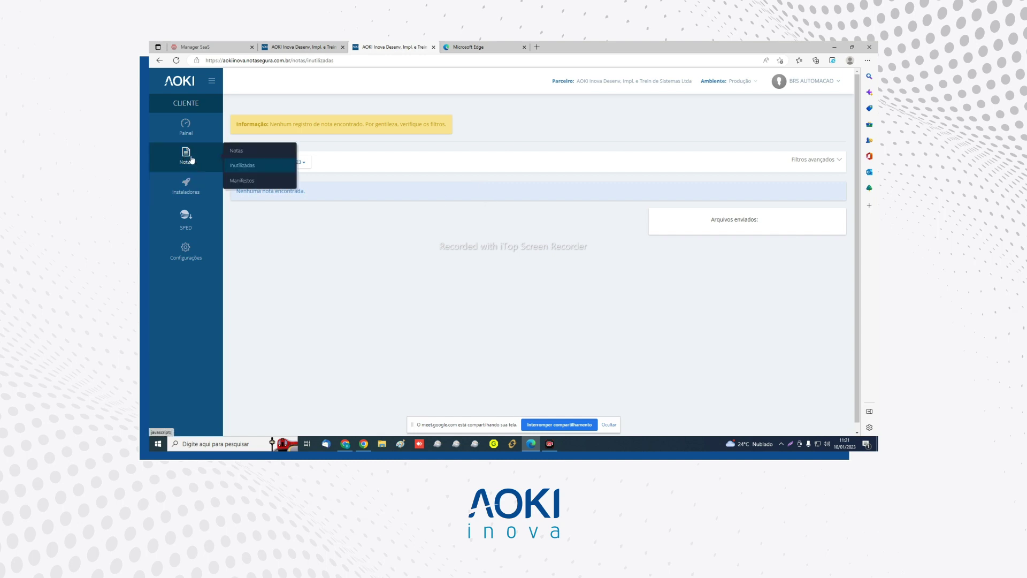
left_click(252, 184)
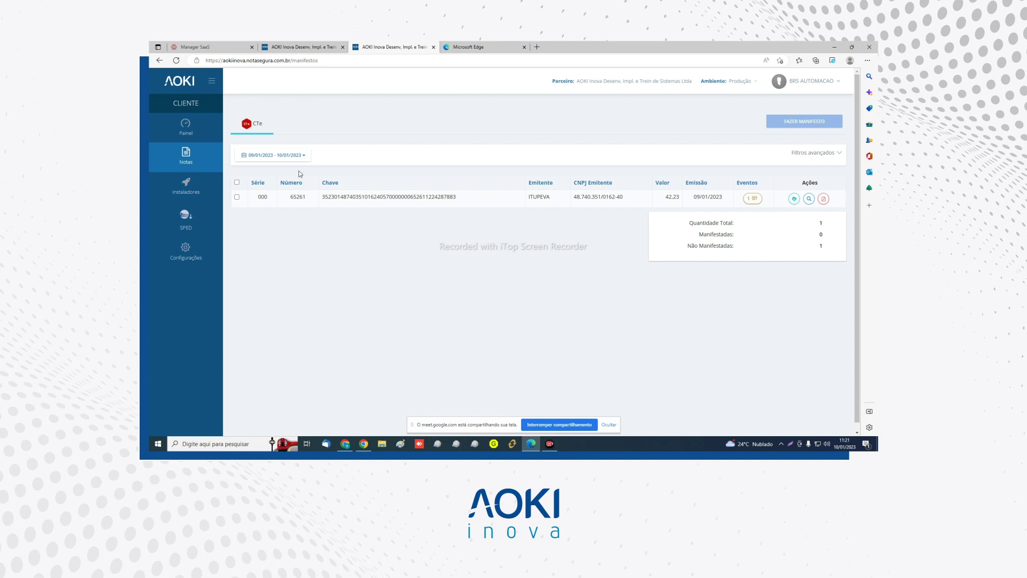
left_click(274, 155)
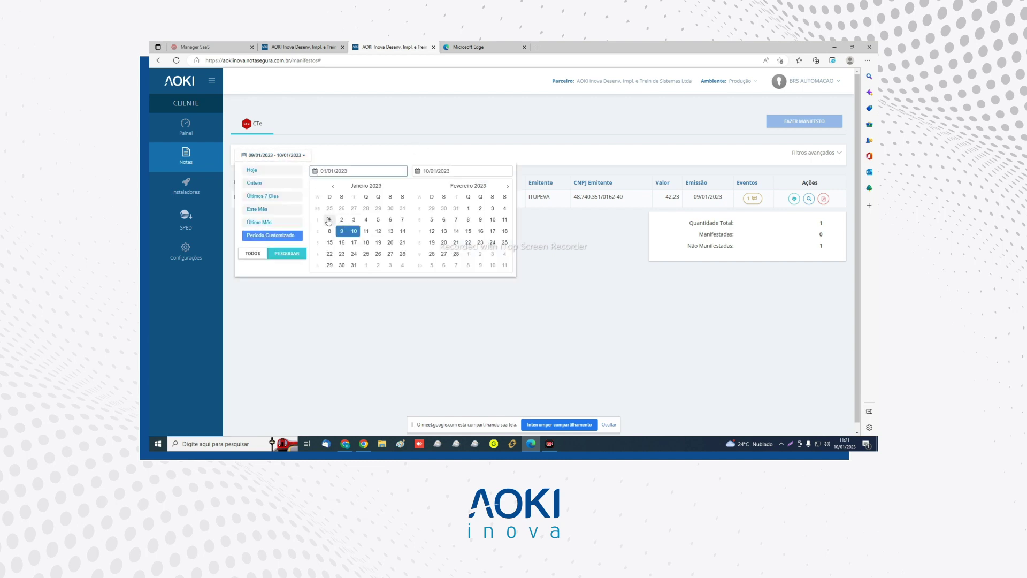
left_click(330, 219)
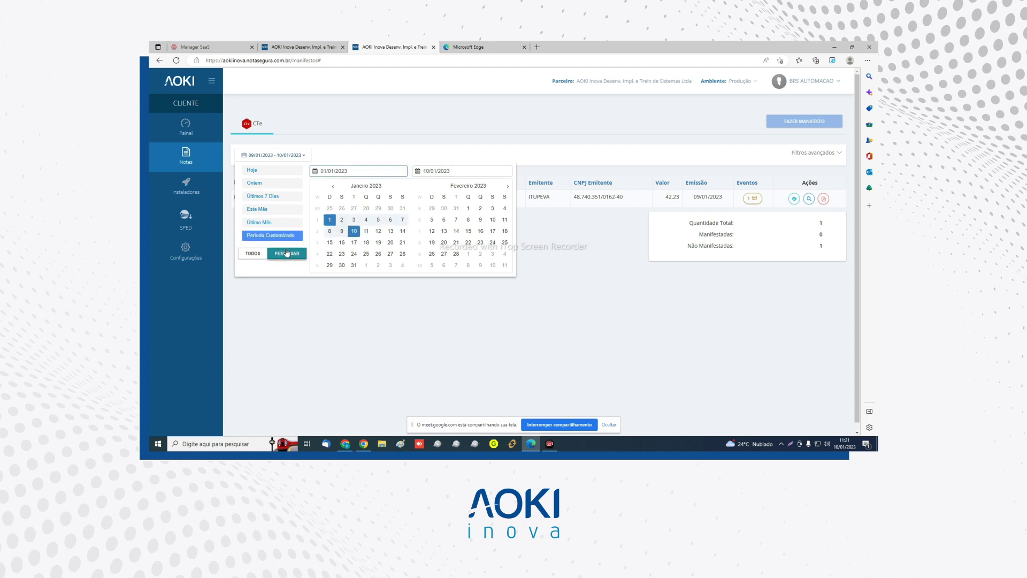
left_click(286, 250)
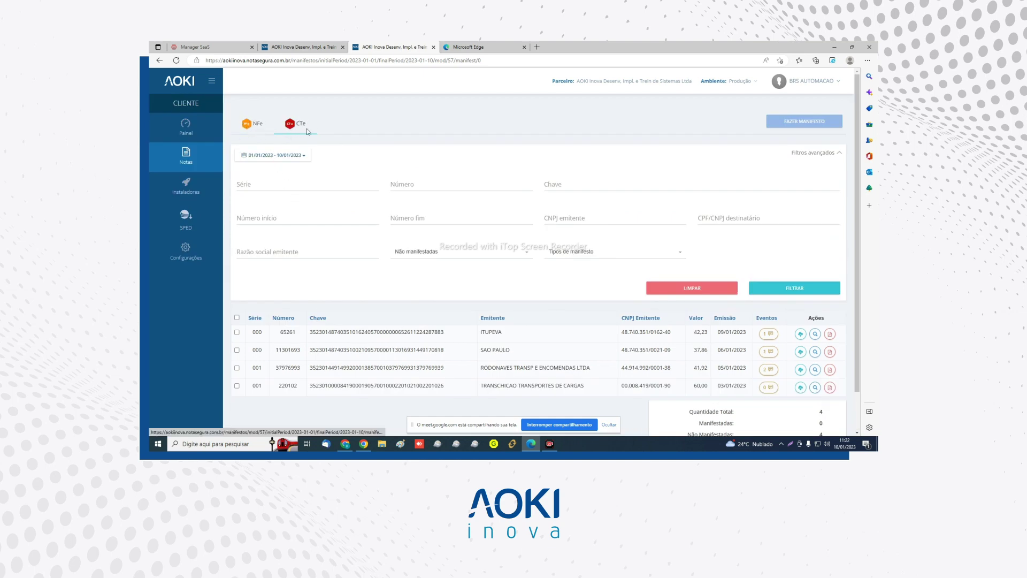
- Look through the CTe manifest list, then switch to the NFe list and check its notes and totals
scroll(364, 292, "down", 1)
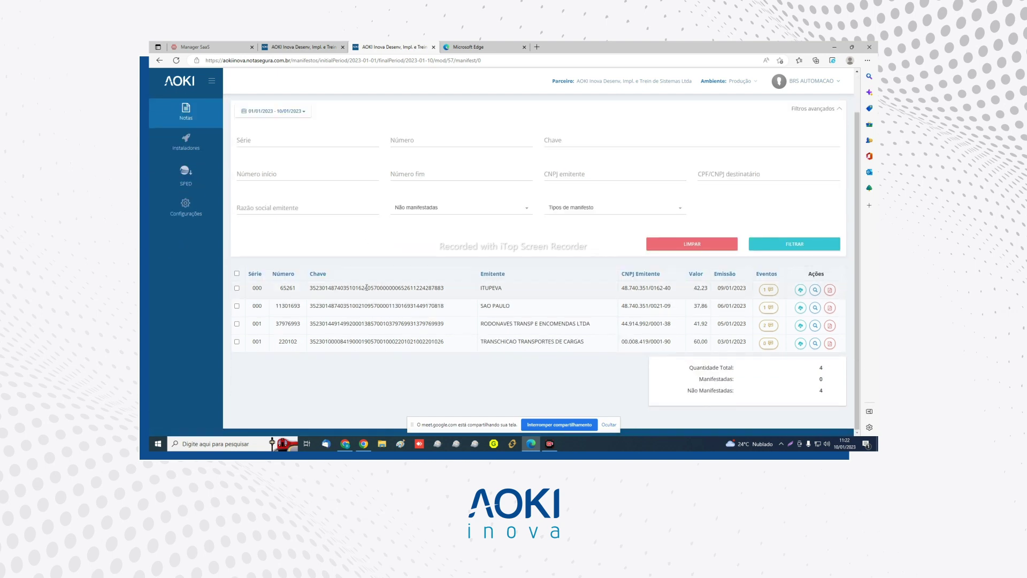
scroll(412, 303, "up", 1)
left_click(250, 130)
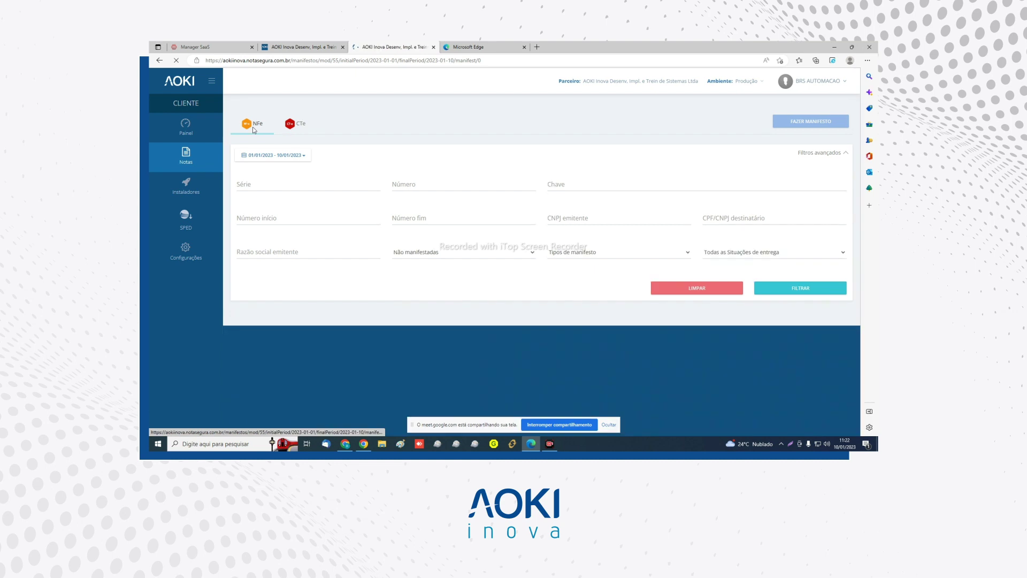
scroll(333, 274, "down", 1)
scroll(513, 262, "up", 1)
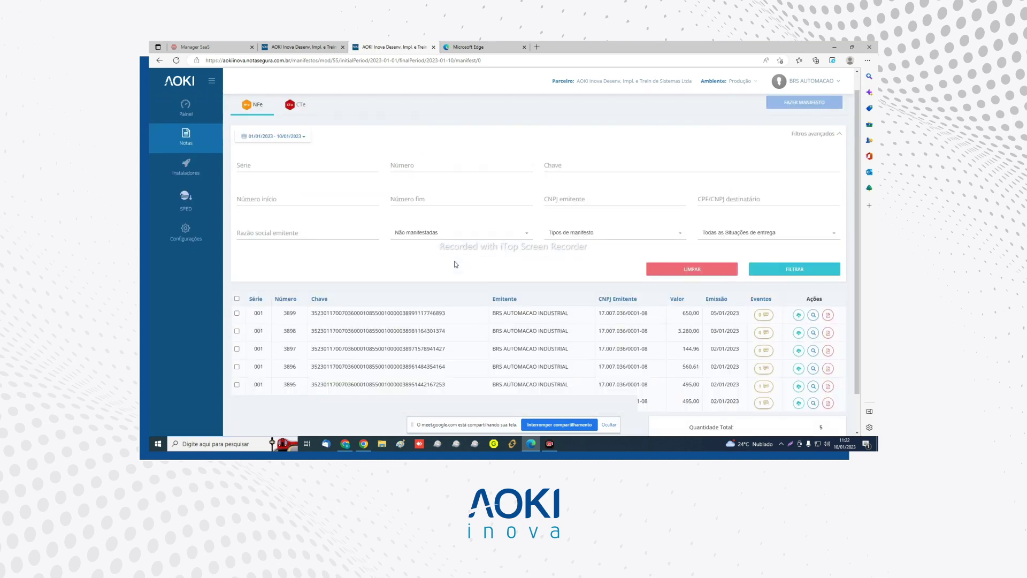
scroll(456, 265, "down", 1)
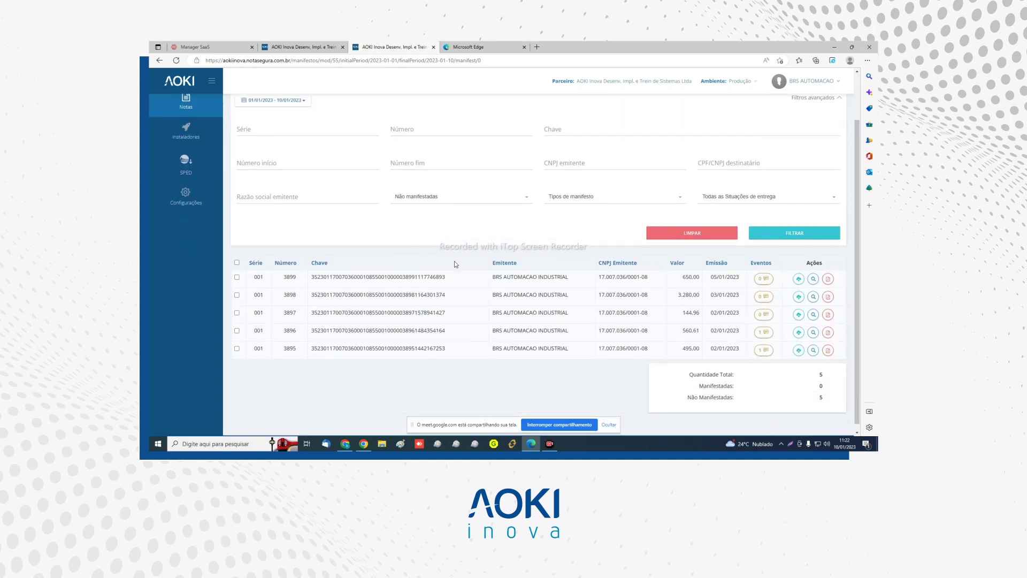
scroll(455, 264, "up", 1)
- Filter the NFe manifest list by Todas Notas instead of only the unmanifested ones
left_click(442, 255)
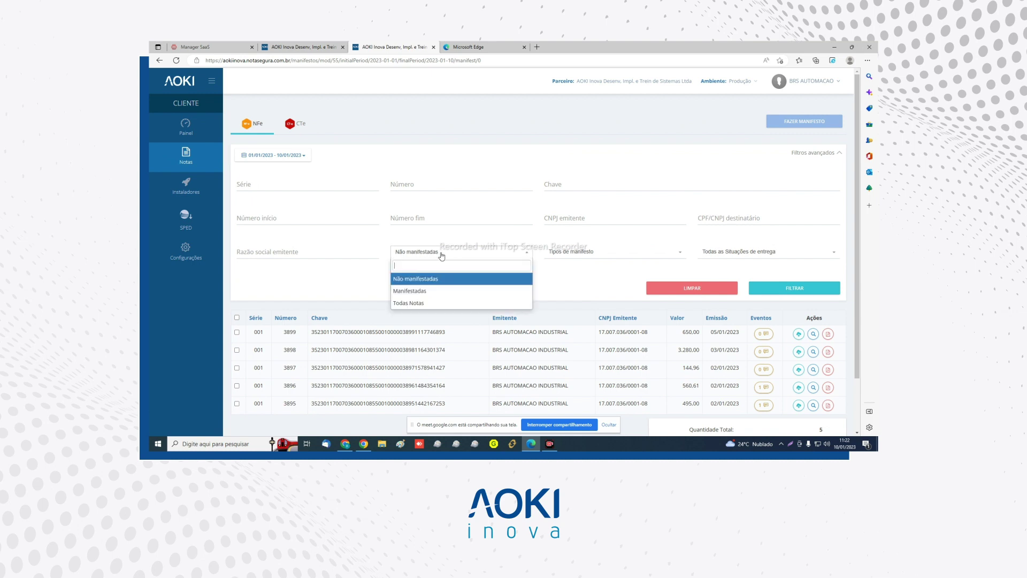
left_click(410, 303)
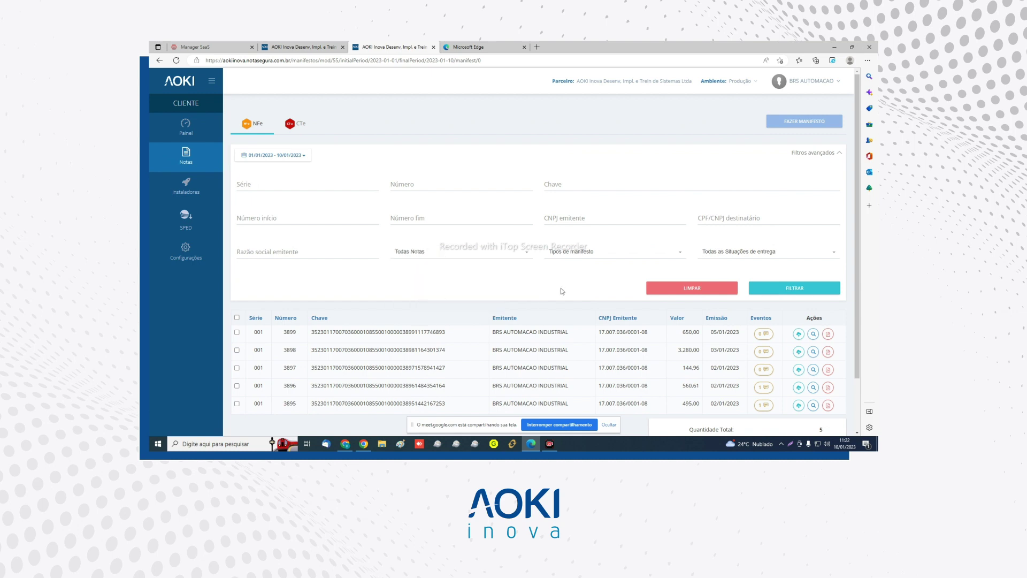
left_click(789, 284)
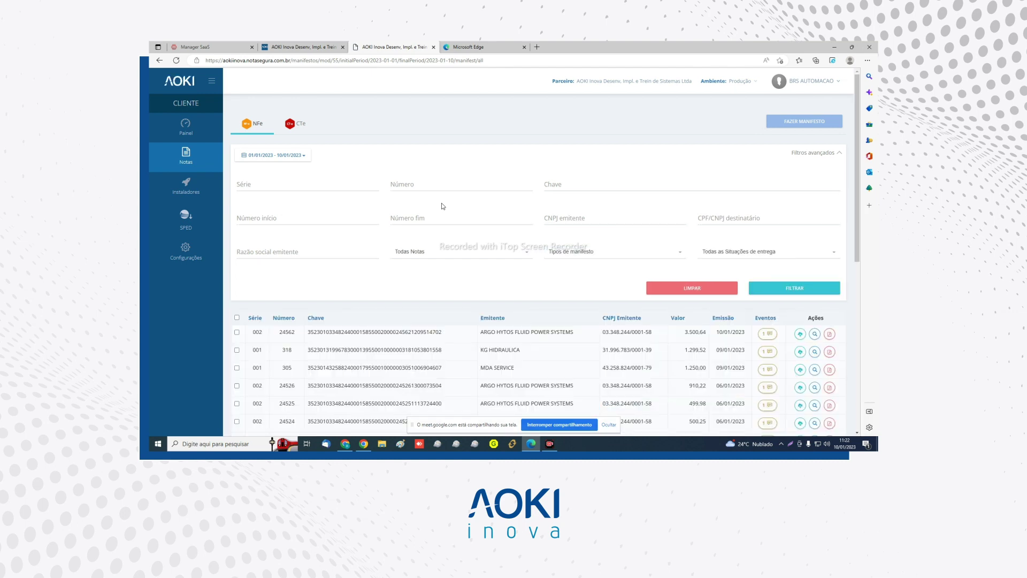
scroll(424, 240, "down", 1)
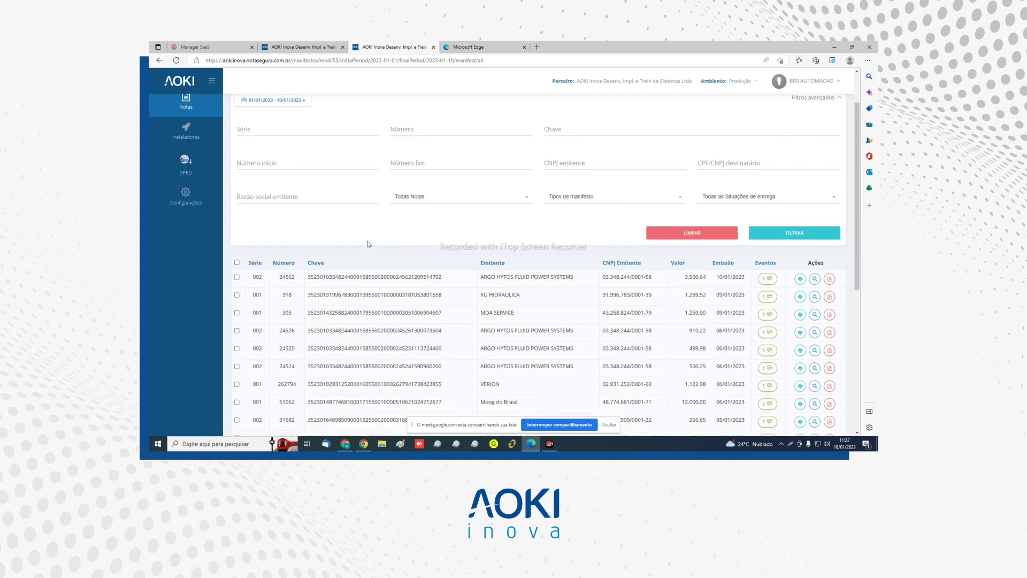
scroll(368, 244, "up", 1)
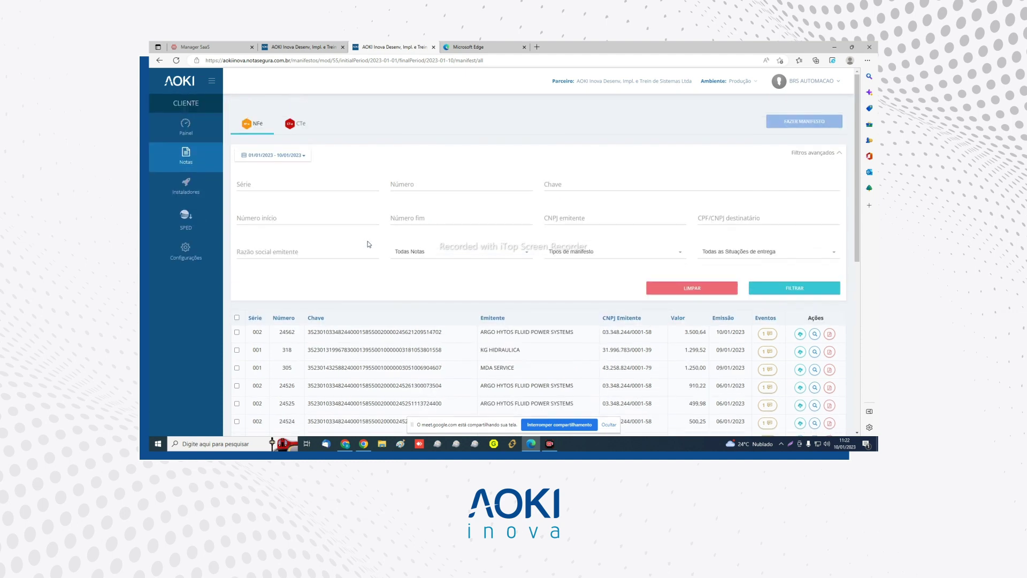
- View the events of the first ARGO HYTOS note, highlight the manifest type and close the event list
left_click(237, 332)
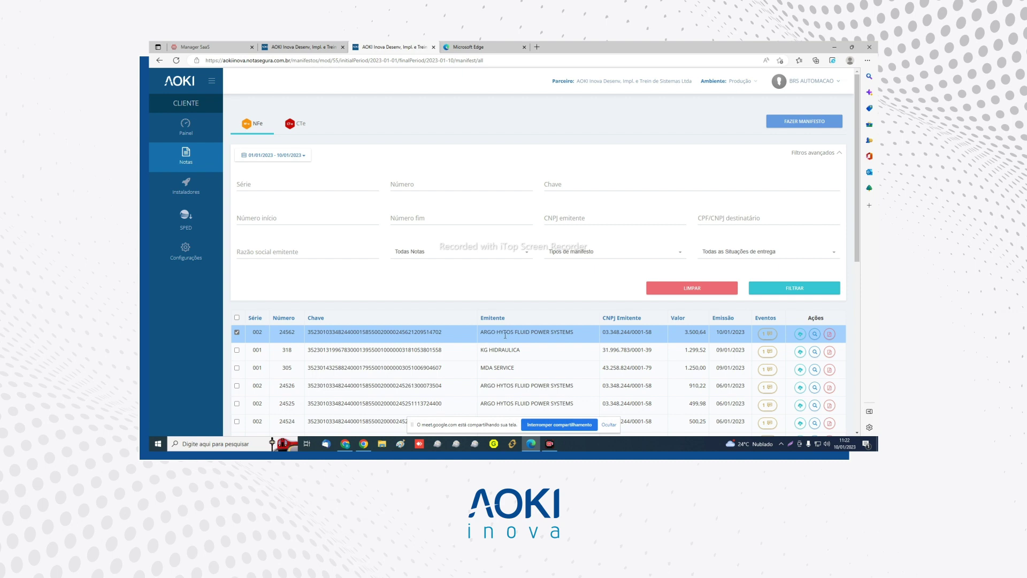
left_click(767, 334)
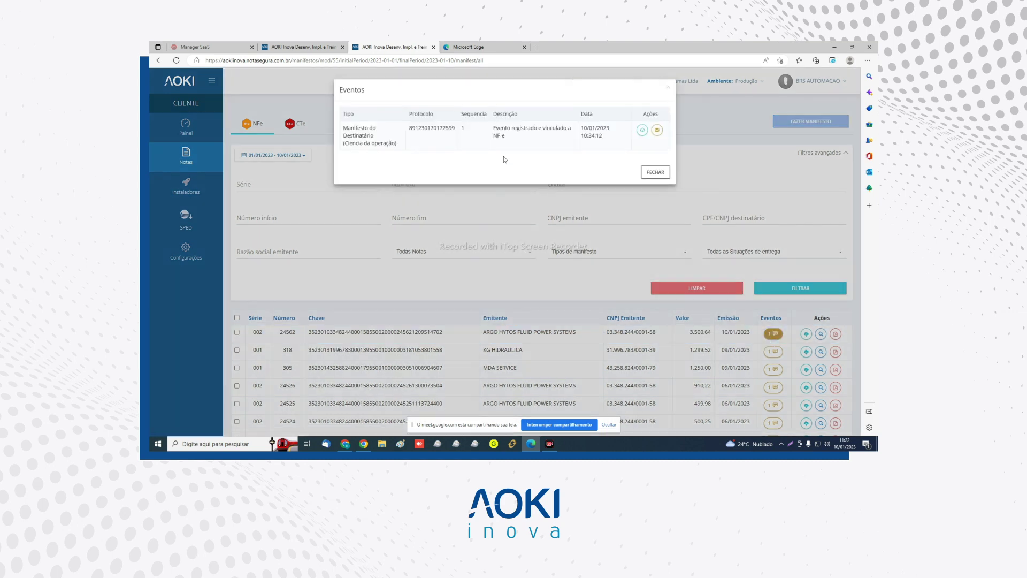
left_click_drag(344, 128, 395, 143)
left_click(669, 87)
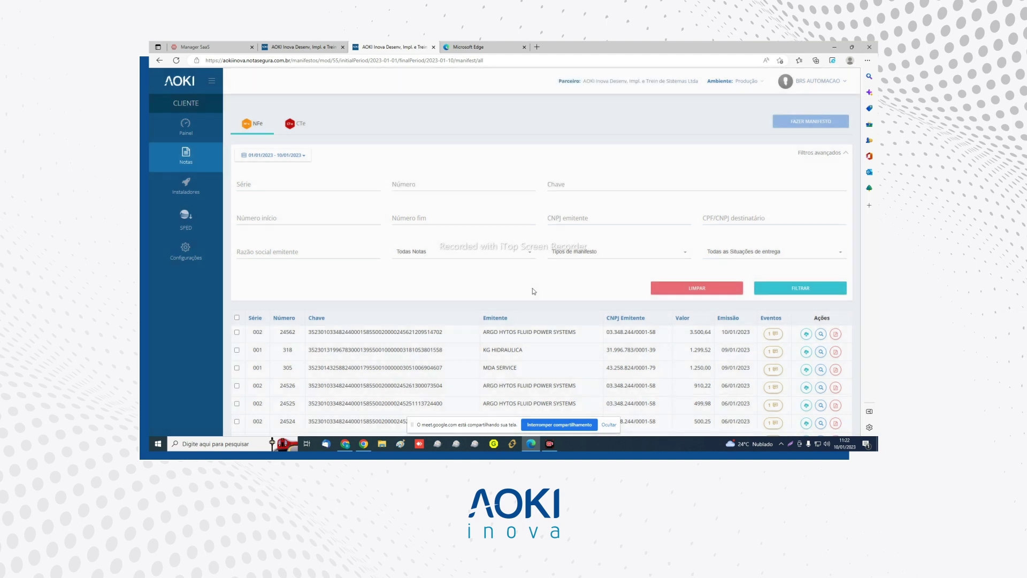
- Select the first ARGO HYTOS note, examine the Manifestar NFe form's modes and Justificativa field, and cancel without manifesting
left_click(237, 333)
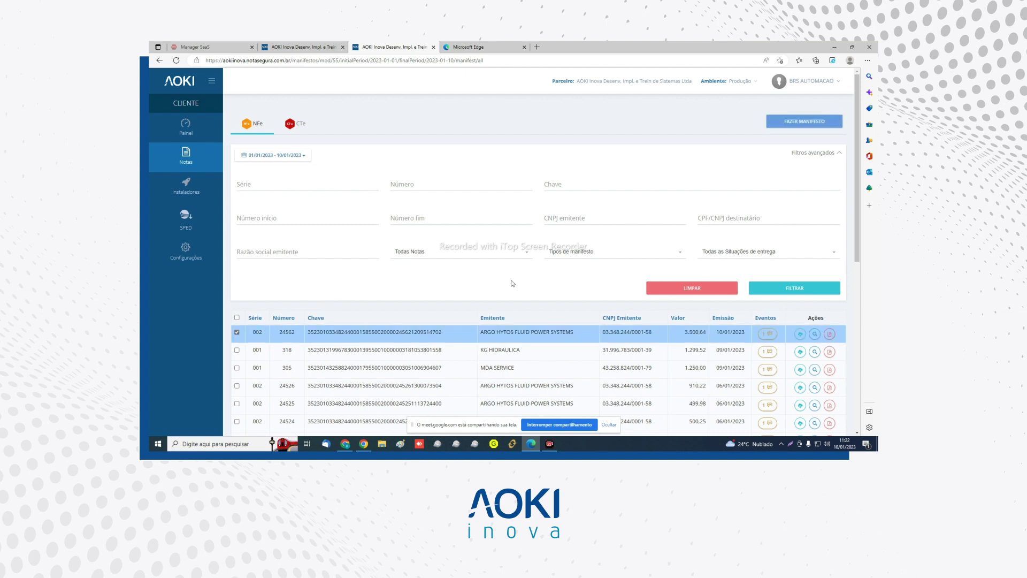
left_click(815, 121)
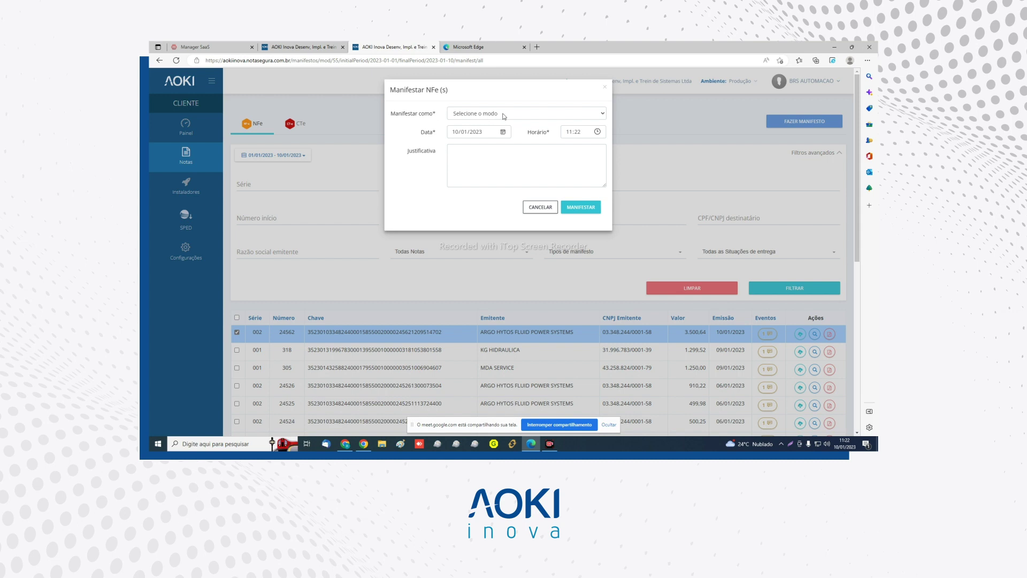
left_click(520, 115)
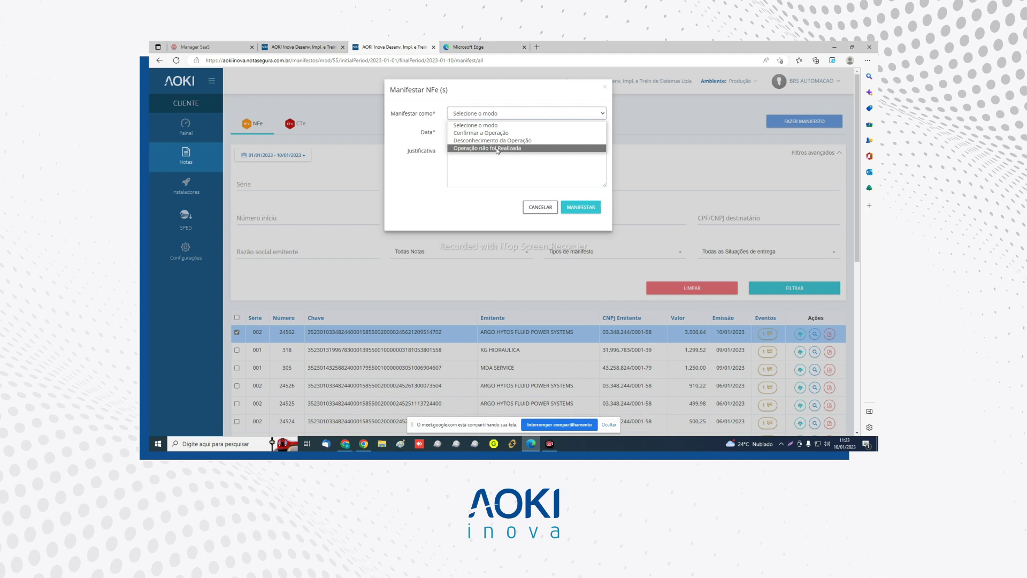
left_click(481, 166)
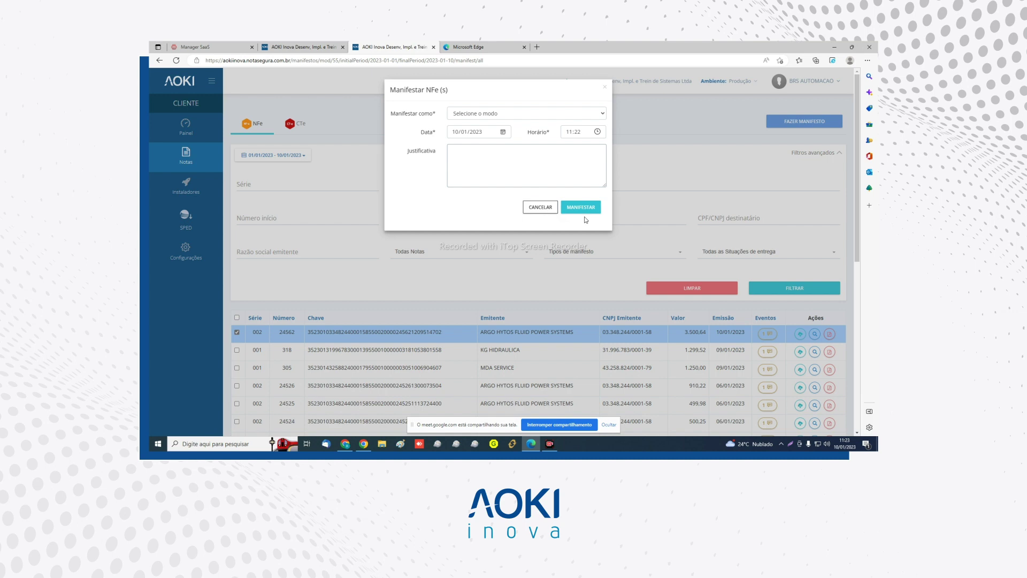
left_click(518, 161)
left_click(541, 210)
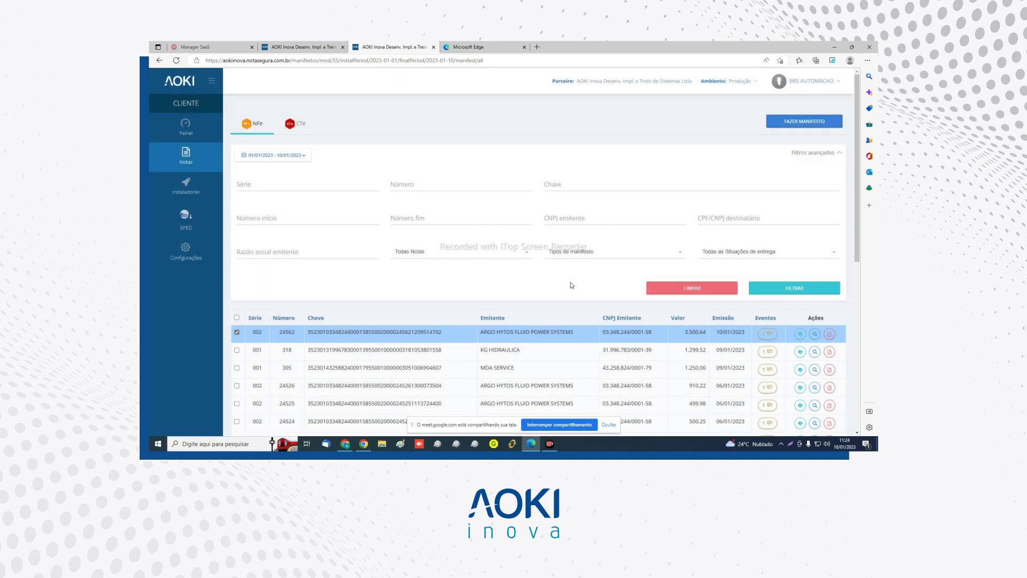
- Look through all notes in the manifest list and examine the Quantidade Total, Manifestadas and Não Manifestadas totals
scroll(570, 284, "down", 3)
scroll(570, 286, "up", 3)
scroll(527, 262, "down", 2)
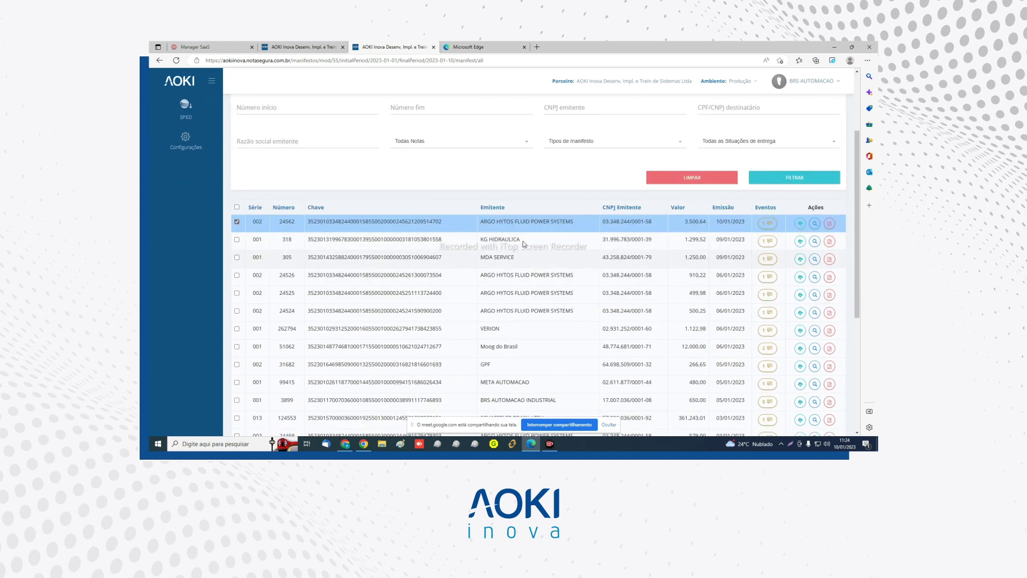
scroll(600, 310, "down", 3)
scroll(598, 311, "up", 5)
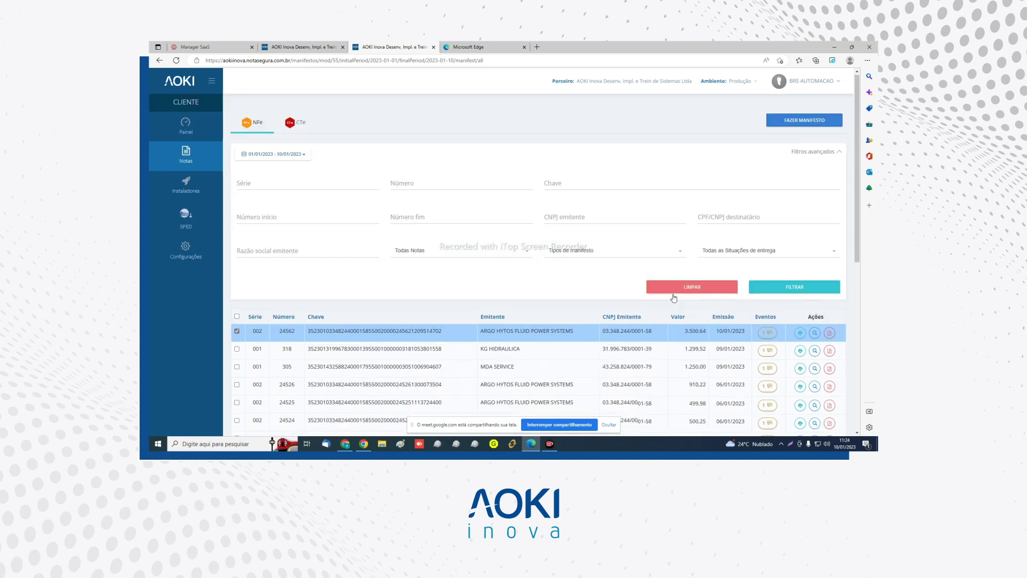
scroll(771, 226, "down", 2)
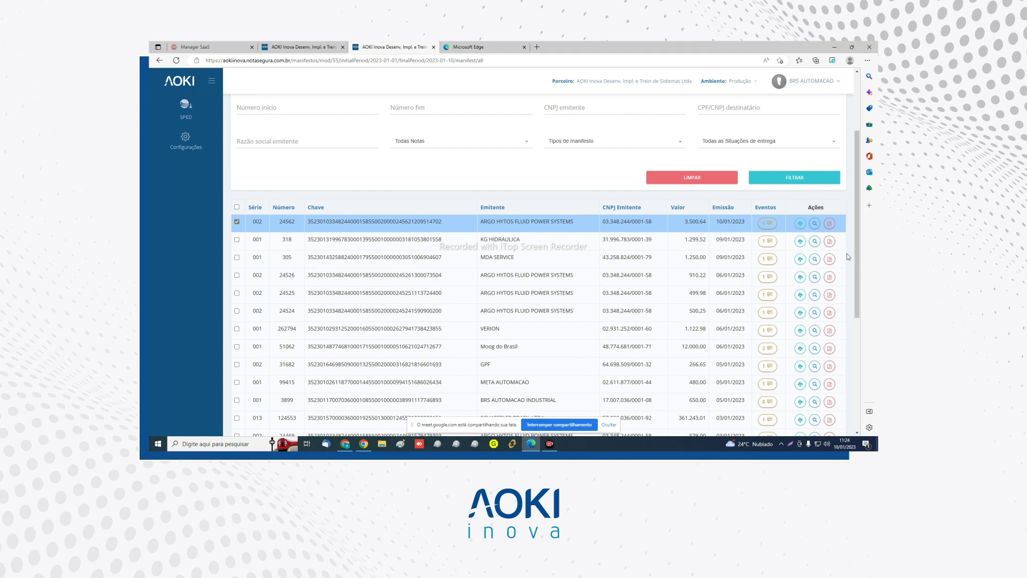
scroll(832, 286, "down", 4)
scroll(832, 283, "up", 5)
scroll(832, 284, "down", 5)
left_click_drag(694, 368, 748, 394)
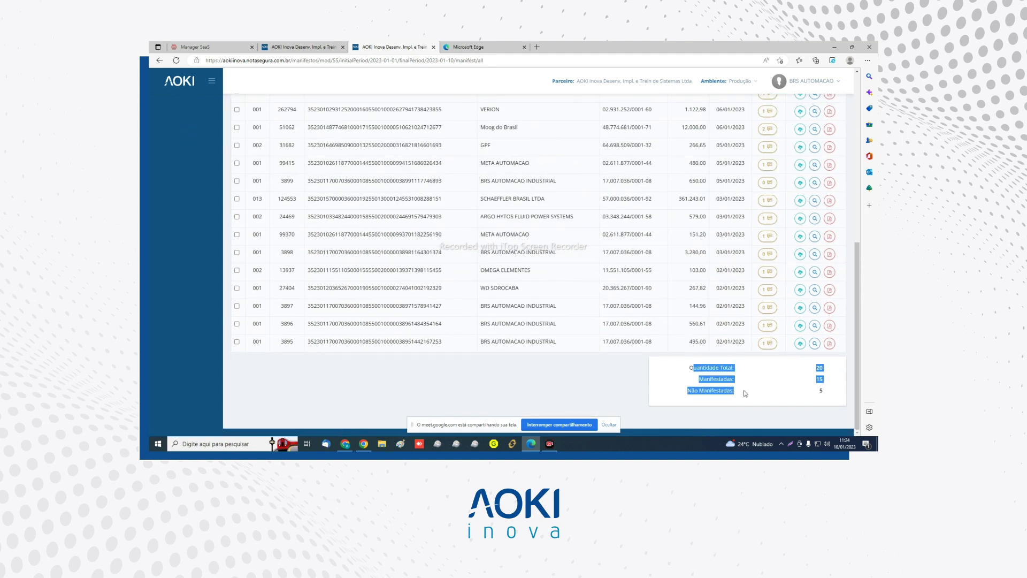
right_click(752, 374)
left_click(770, 379)
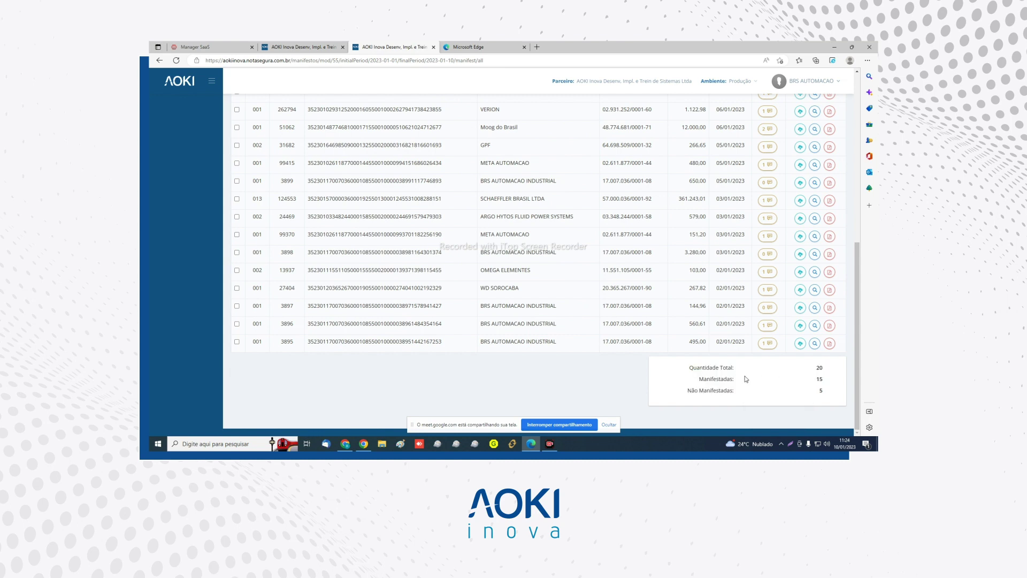
scroll(572, 378, "up", 5)
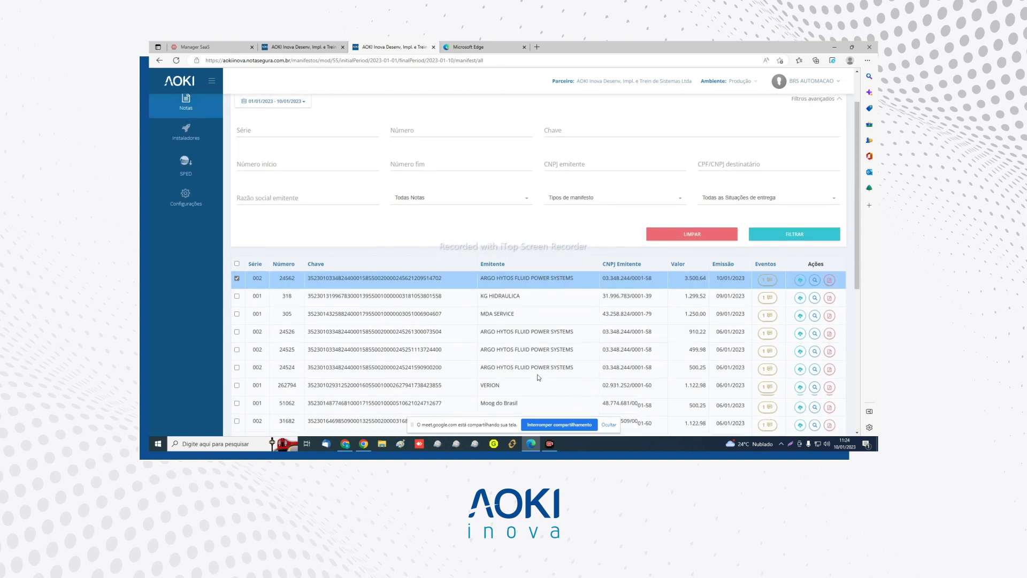
- View the available Instaladores and open the SPED files page
mouse_move(182, 155)
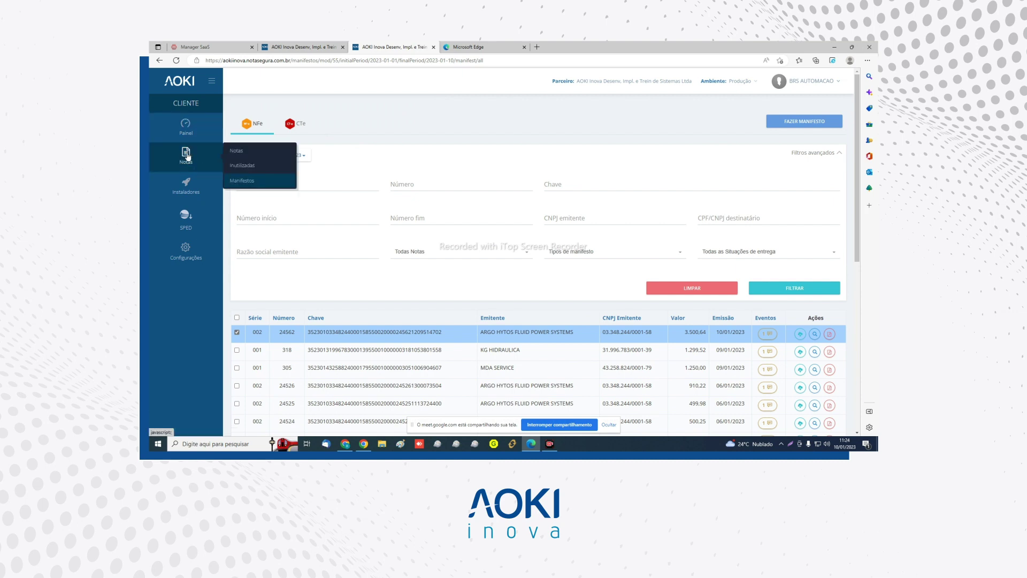
left_click(186, 186)
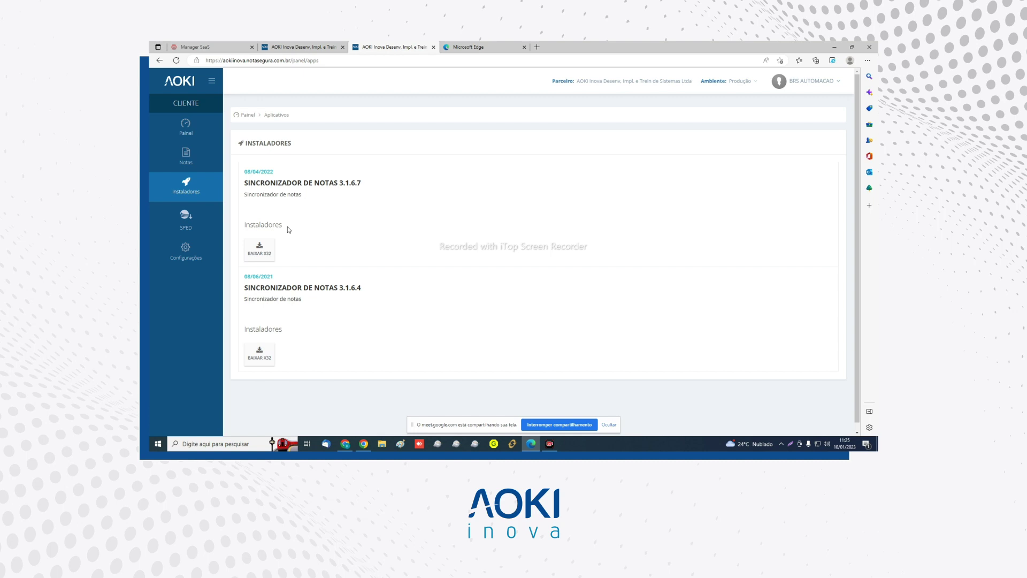
left_click(192, 221)
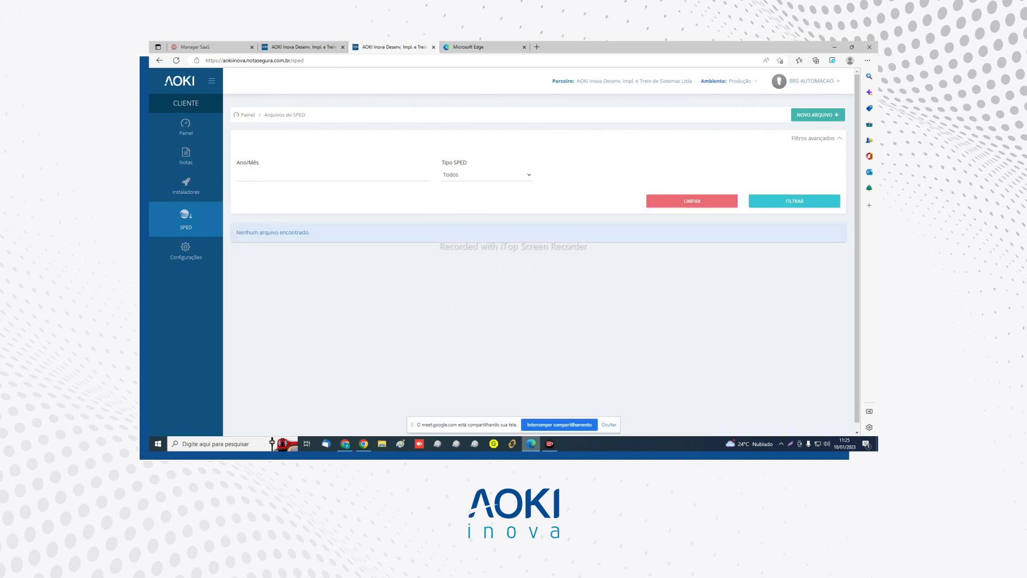
- Check the other open browser windows and tabs, and close the Microsoft Edge promotional page to return to the SPED files
left_click(532, 445)
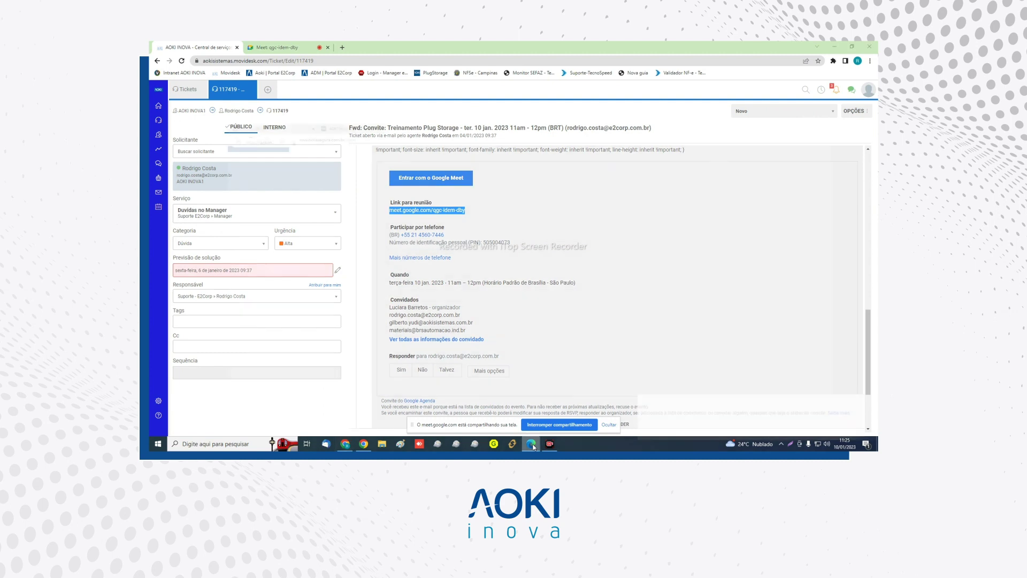
left_click(534, 445)
left_click(349, 447)
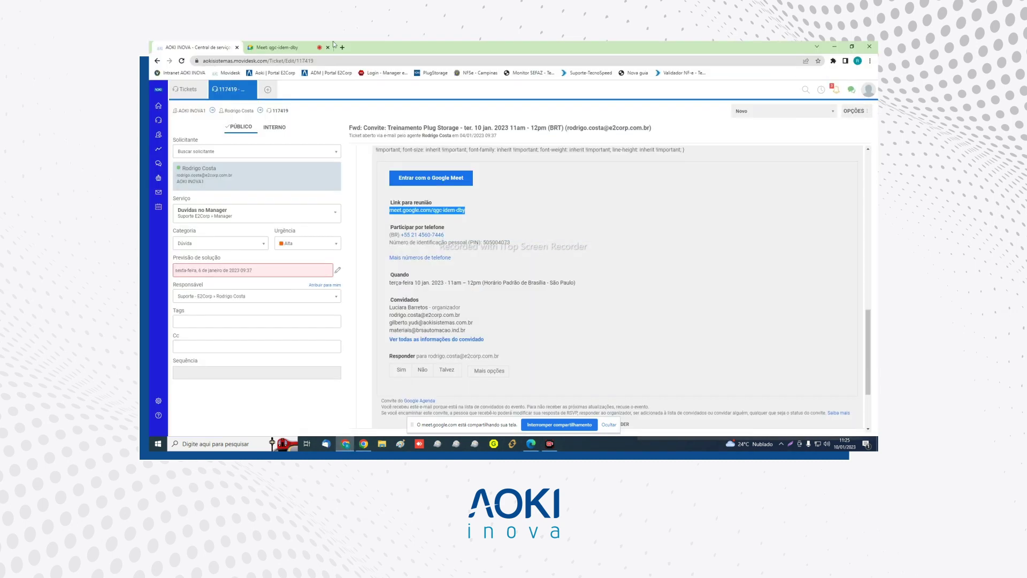
left_click(532, 444)
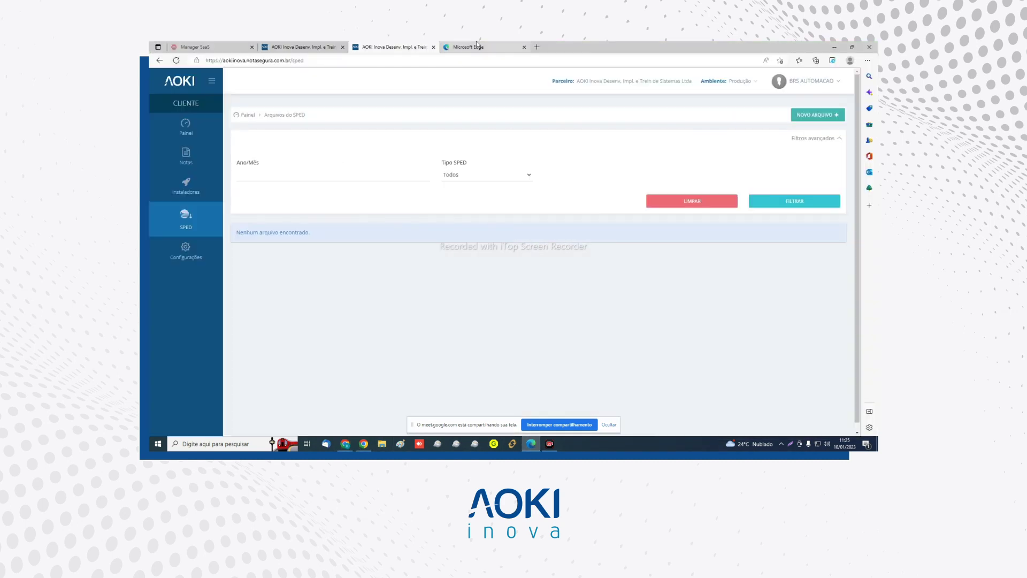
left_click(288, 46)
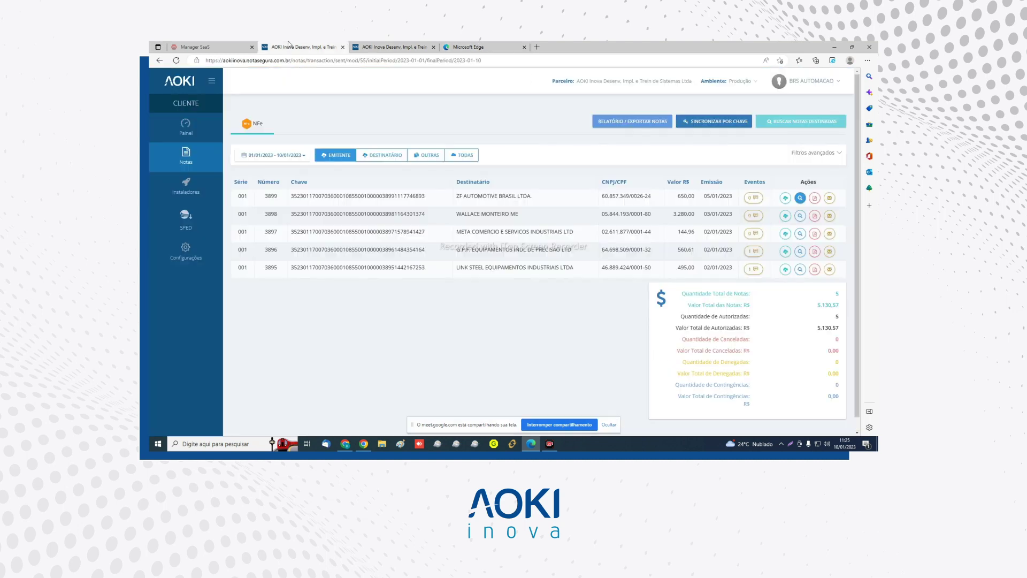
left_click(240, 45)
left_click(311, 46)
left_click(461, 47)
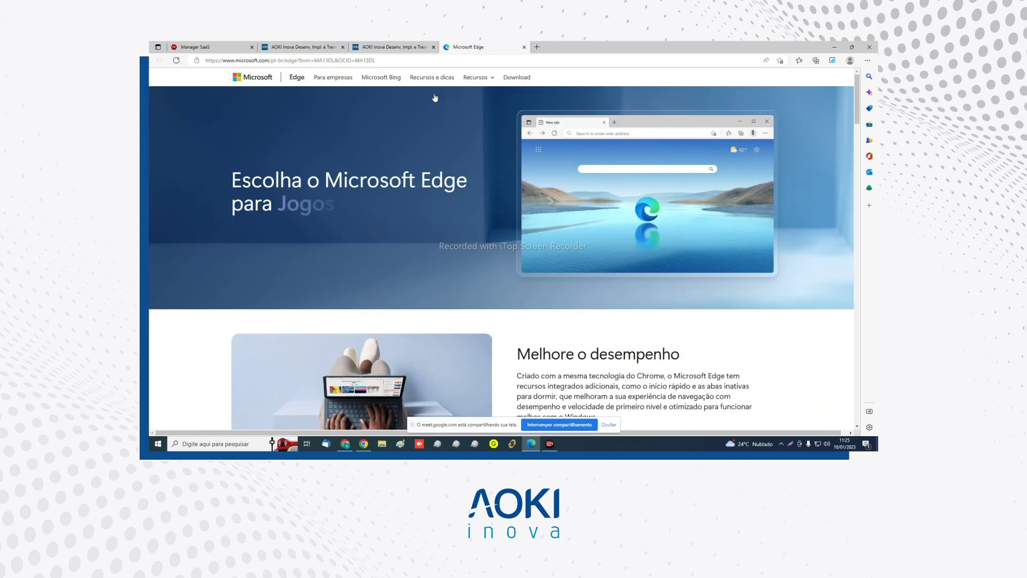
left_click(524, 47)
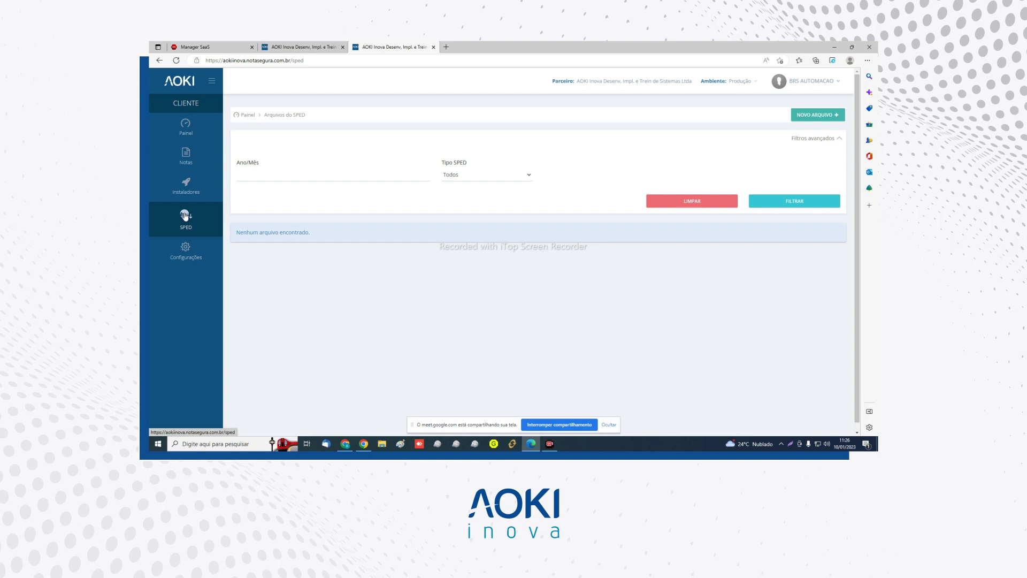
- View the Ano/Mês month picker and the Tipo SPED filter options on the SPED files page without choosing any
left_click(267, 176)
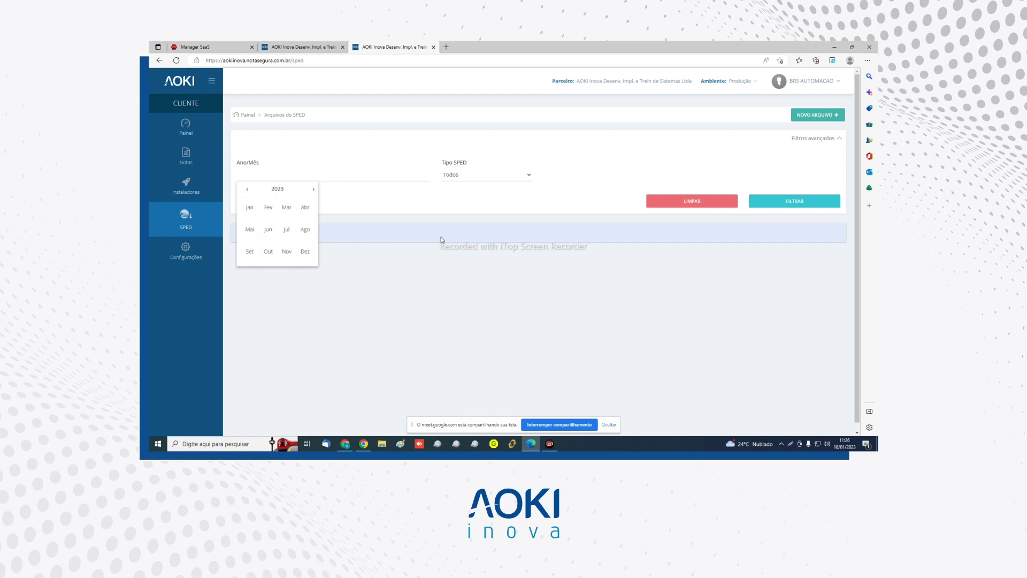
left_click(531, 175)
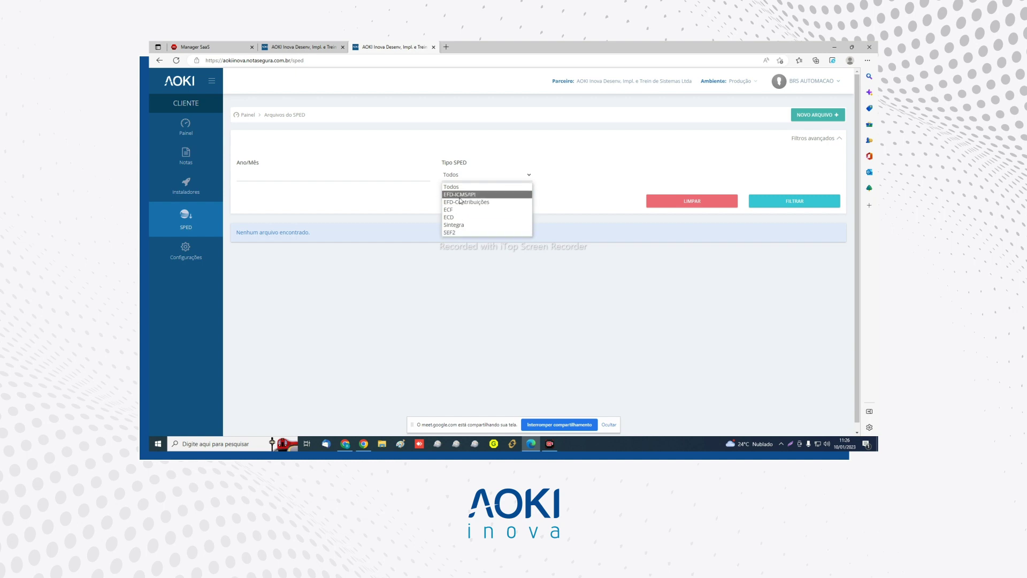
left_click(577, 274)
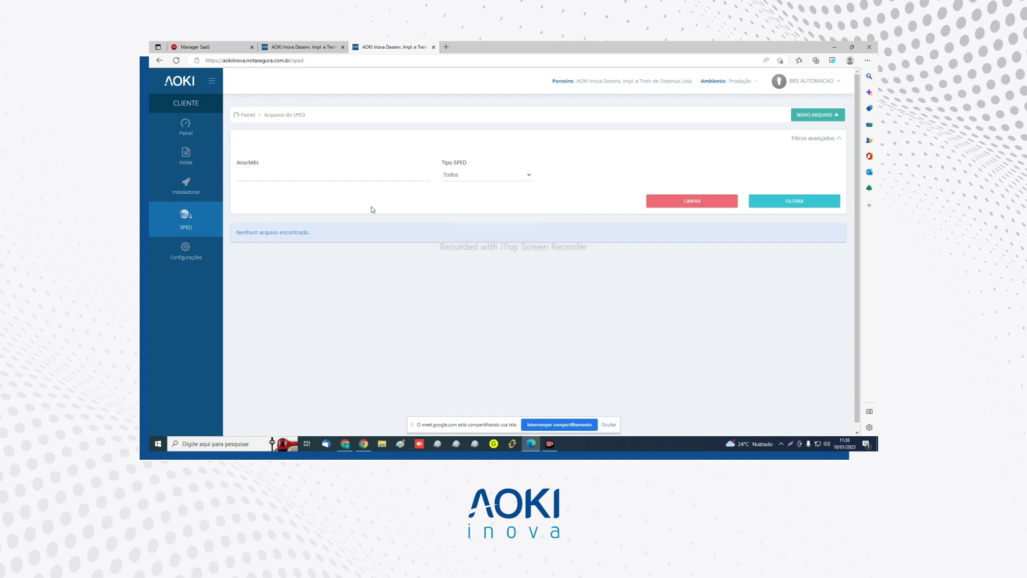
- Open the new SPED file form, examine its Ano/Mês, type and Arquivo SPED fields, and dismiss the file chooser without picking a file
left_click(814, 118)
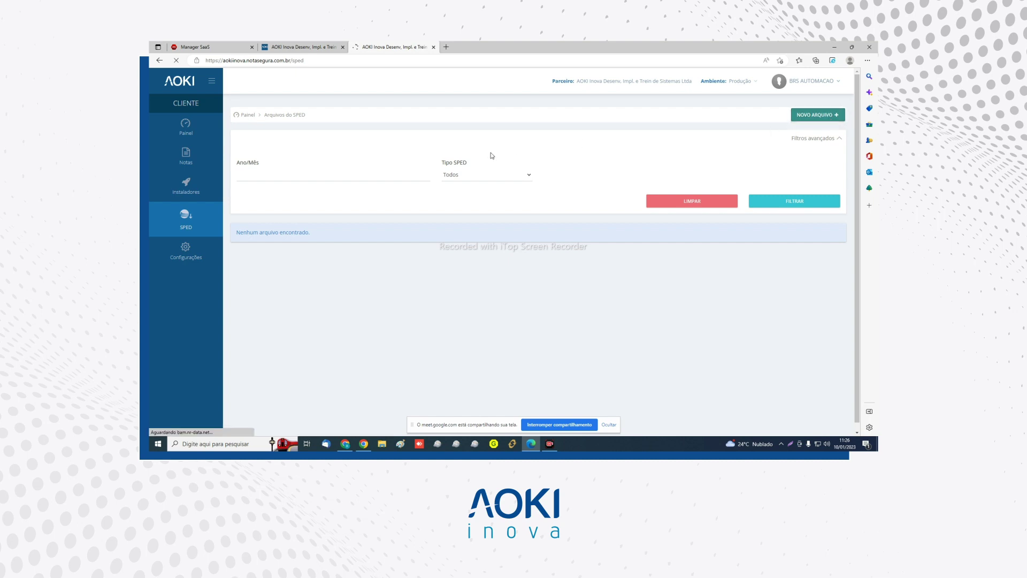
left_click(817, 116)
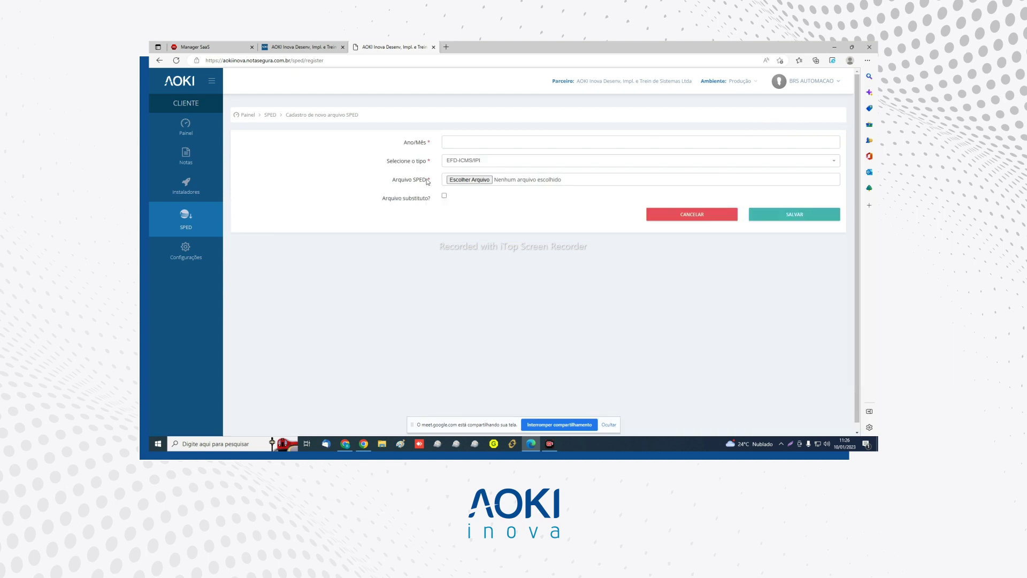
left_click(475, 142)
left_click(420, 172)
left_click(496, 162)
left_click(463, 186)
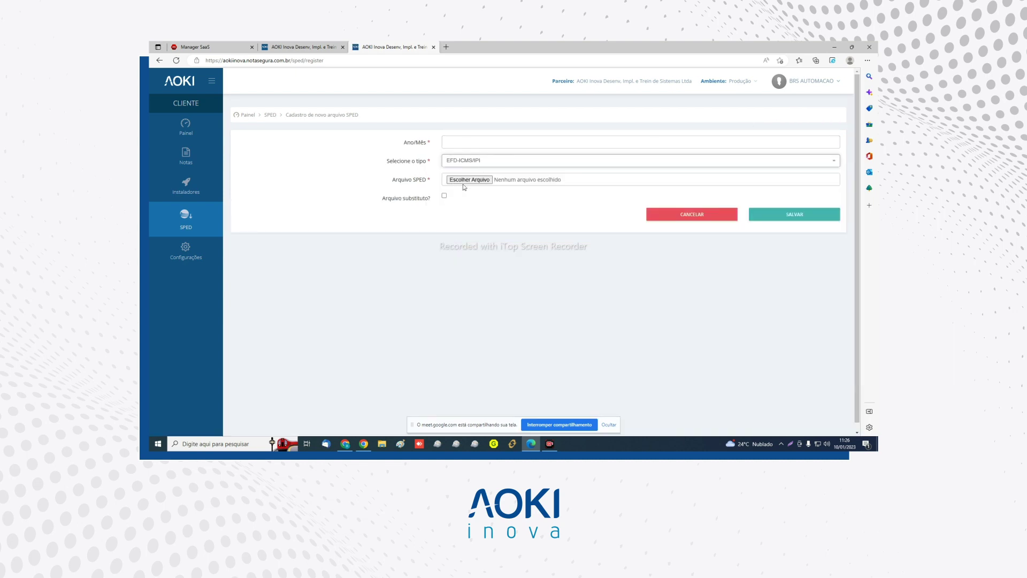
left_click(466, 180)
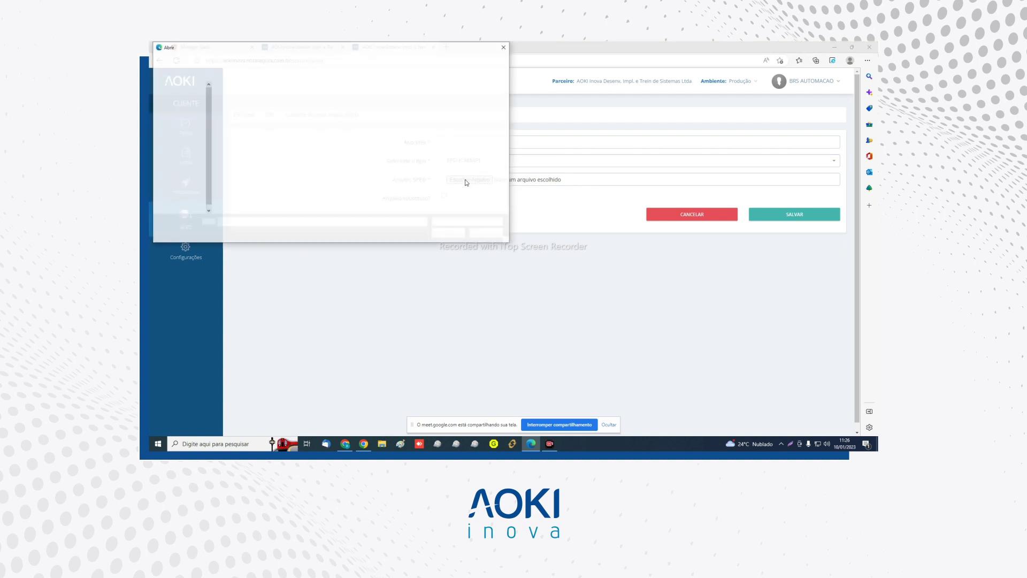
left_click(505, 46)
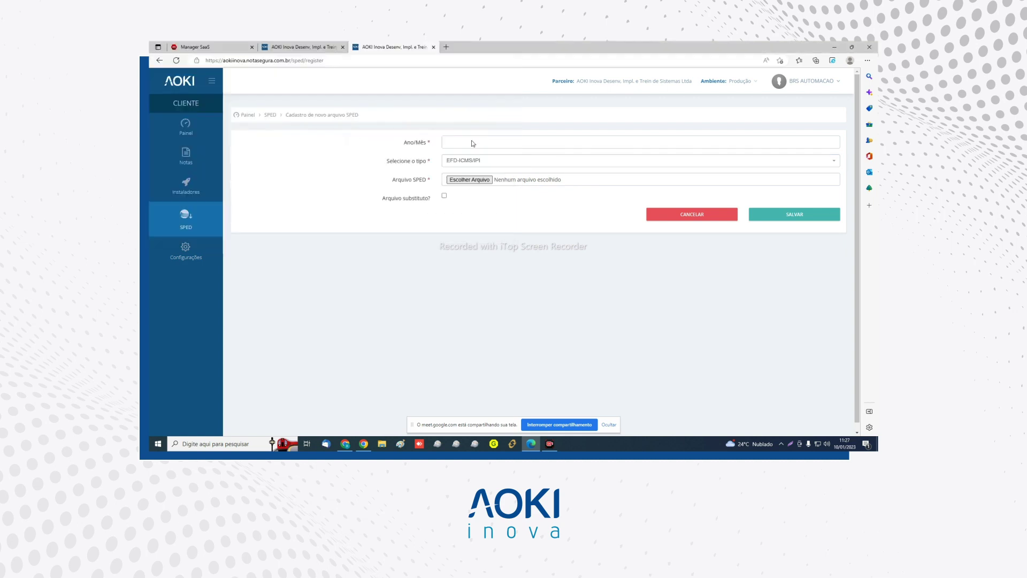
- Demonstrate the Arquivo substituto option and return to the SPED files list without saving
left_click(444, 197)
left_click(444, 197)
left_click(444, 196)
left_click(271, 116)
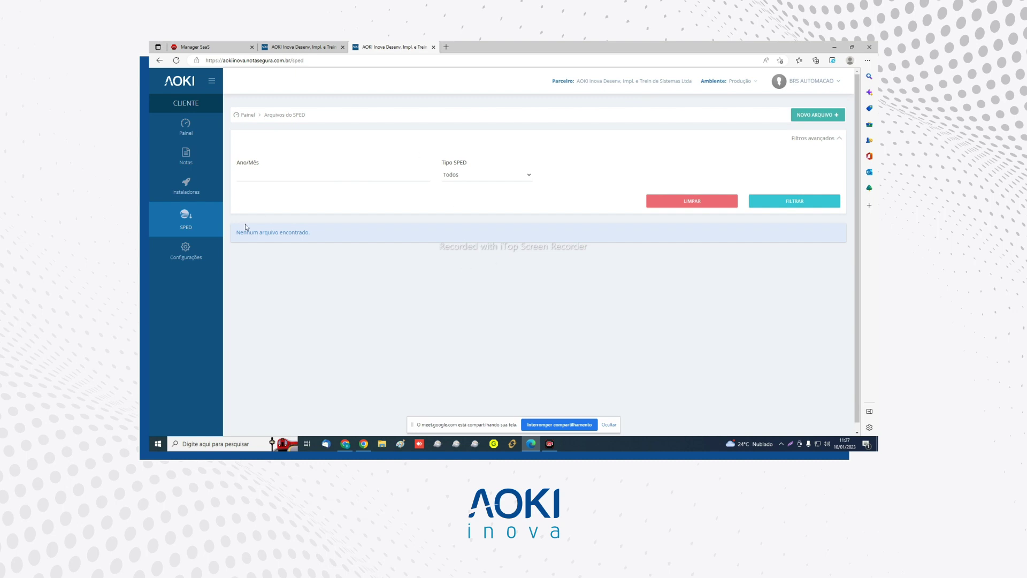
- Open the Gerais settings, examine the Danfe and Danfce logo and email sections, and highlight the Template Email text
left_click(186, 248)
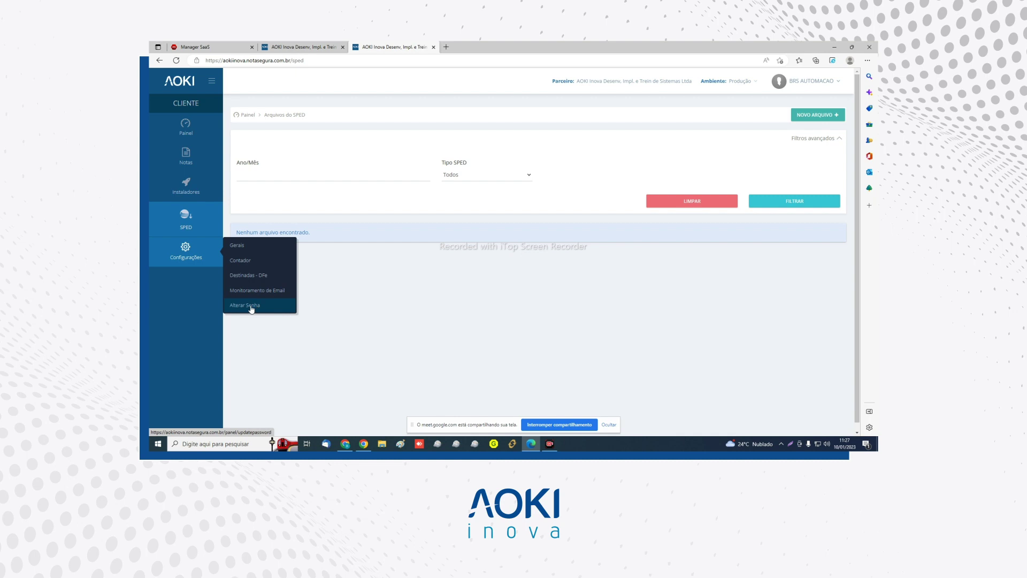
left_click(241, 248)
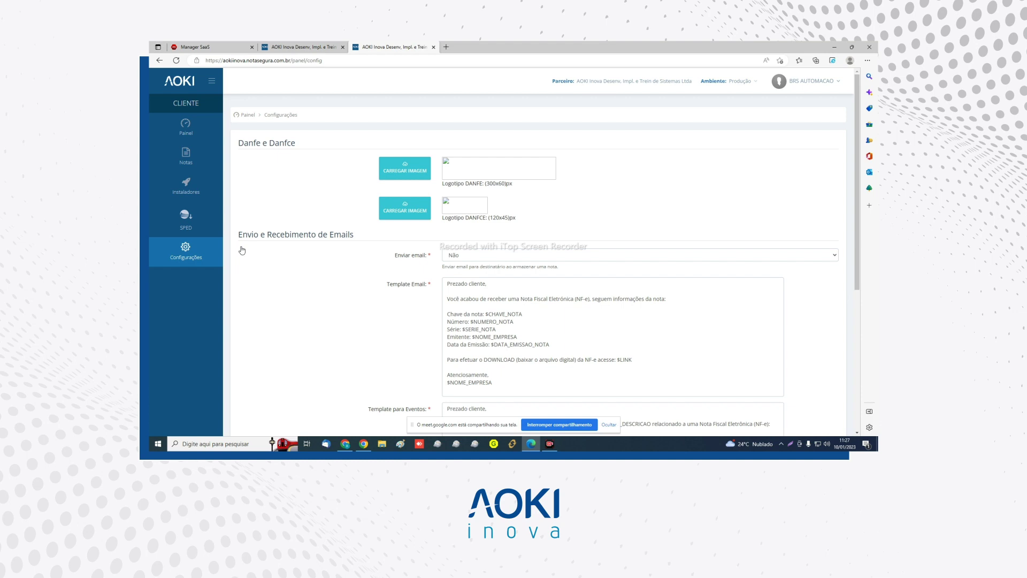
scroll(332, 257, "down", 8)
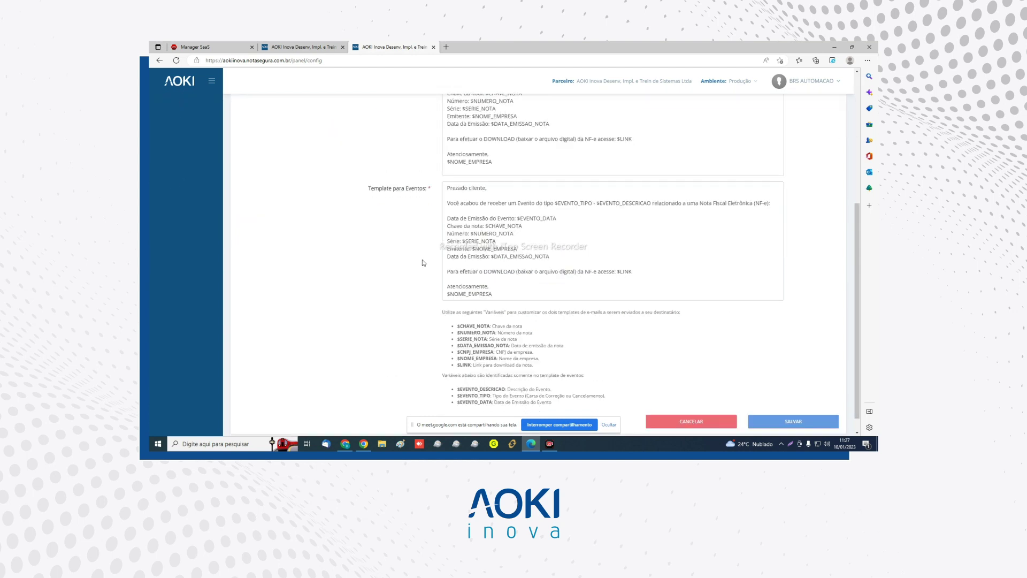
scroll(422, 262, "up", 8)
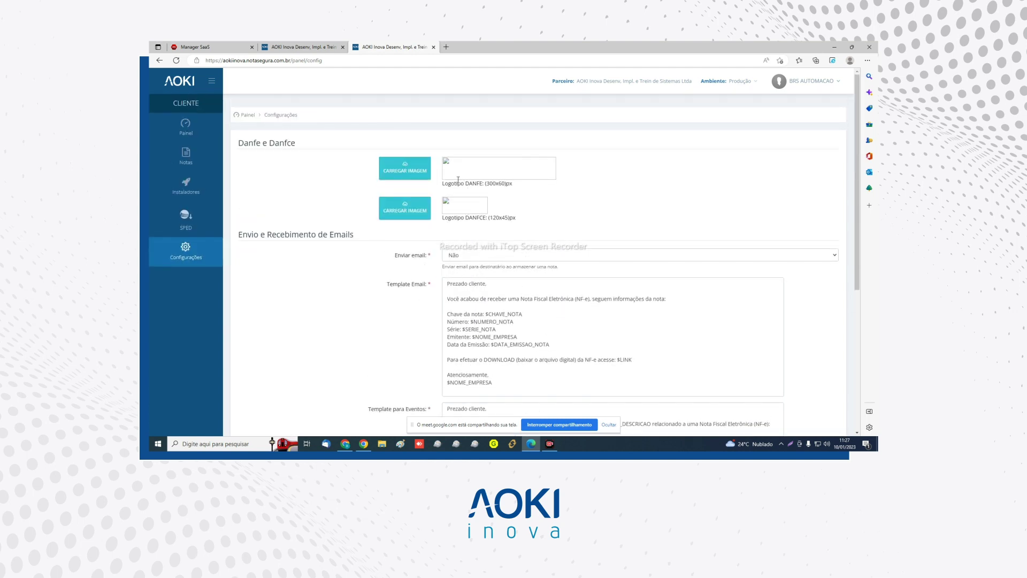
scroll(456, 250, "down", 2)
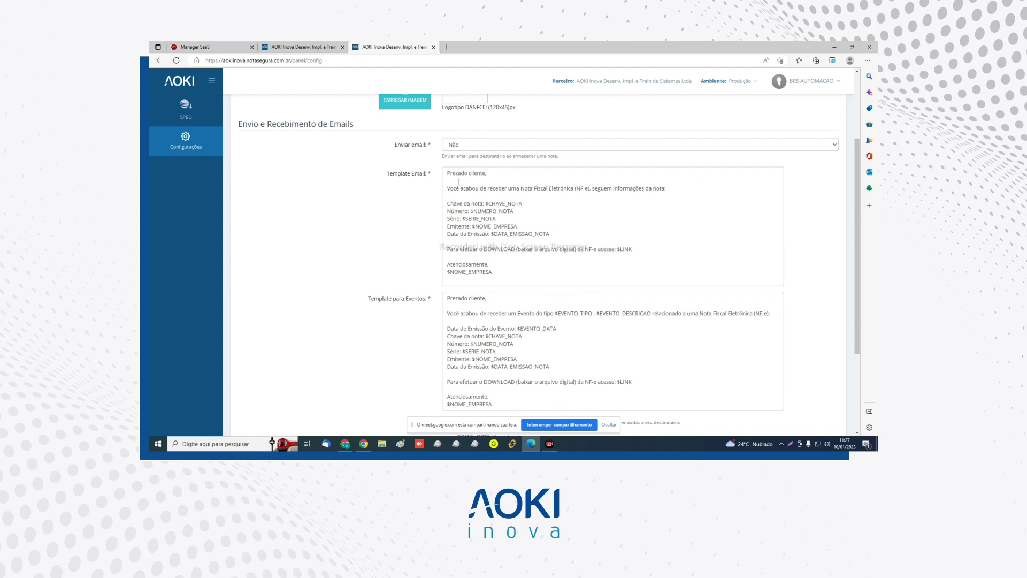
left_click_drag(447, 173, 505, 276)
left_click(505, 277)
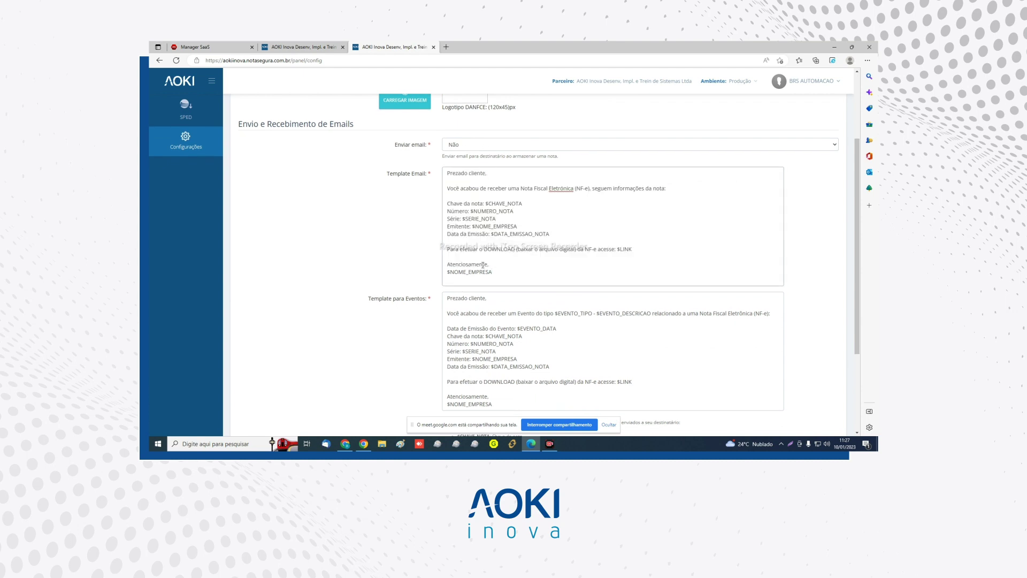
- Examine the Template para Eventos and highlight the list of variables available for the email templates
scroll(484, 264, "down", 3)
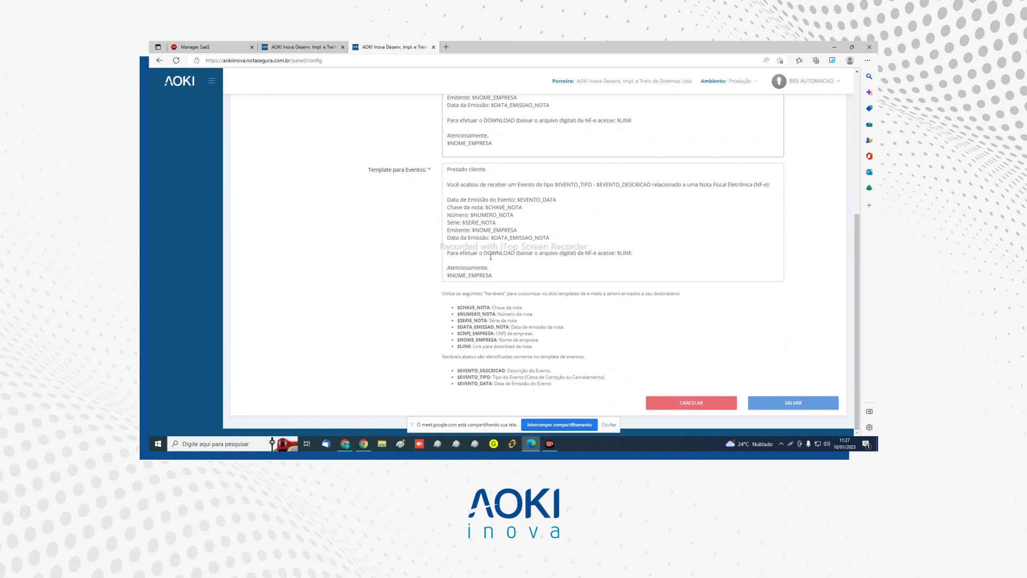
left_click_drag(458, 310, 507, 380)
left_click(688, 349)
scroll(523, 260, "up", 5)
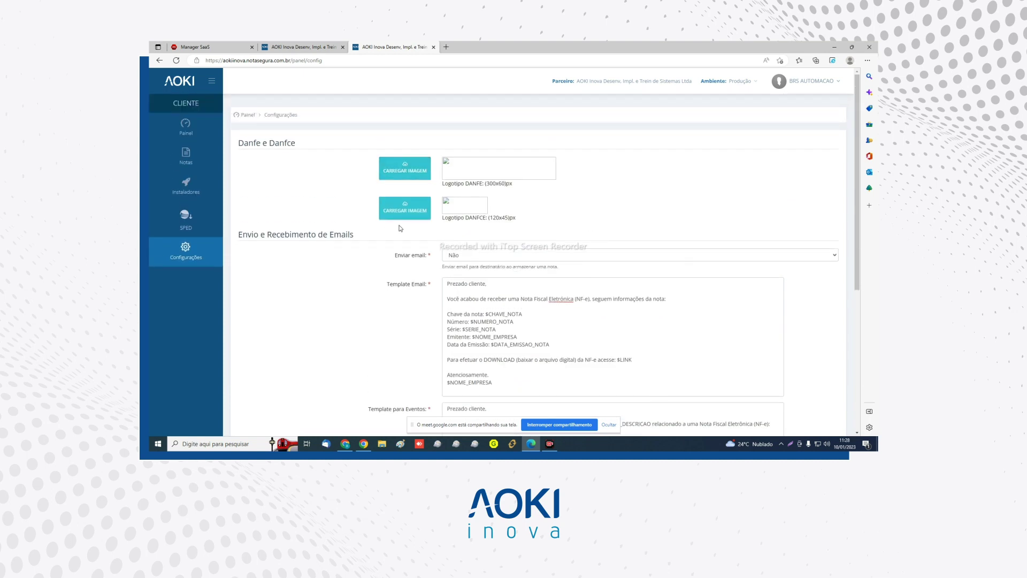
- Open the Contador settings and point out the Email and Email cópia carbono fields without filling them in
mouse_move(214, 250)
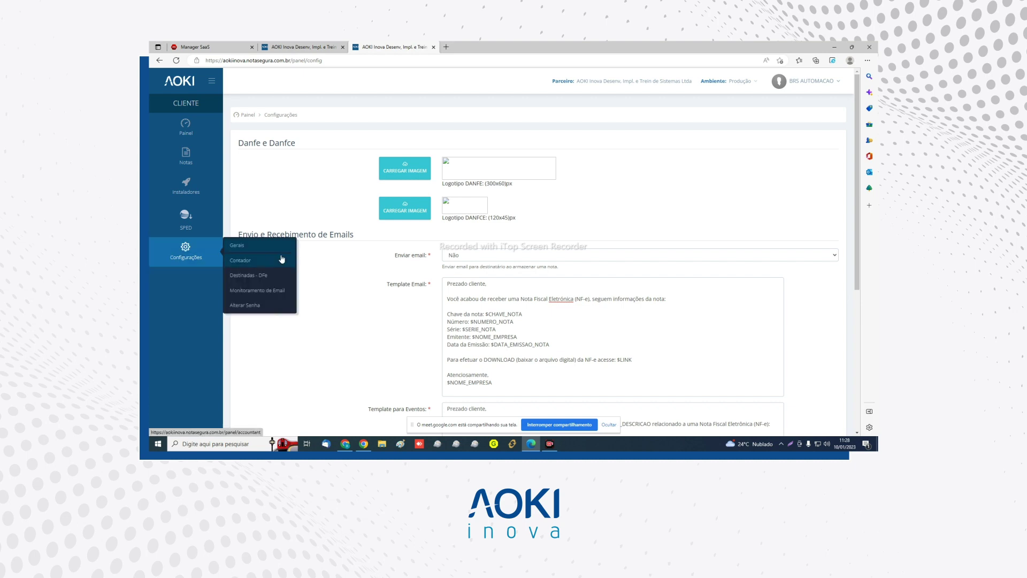
left_click(236, 264)
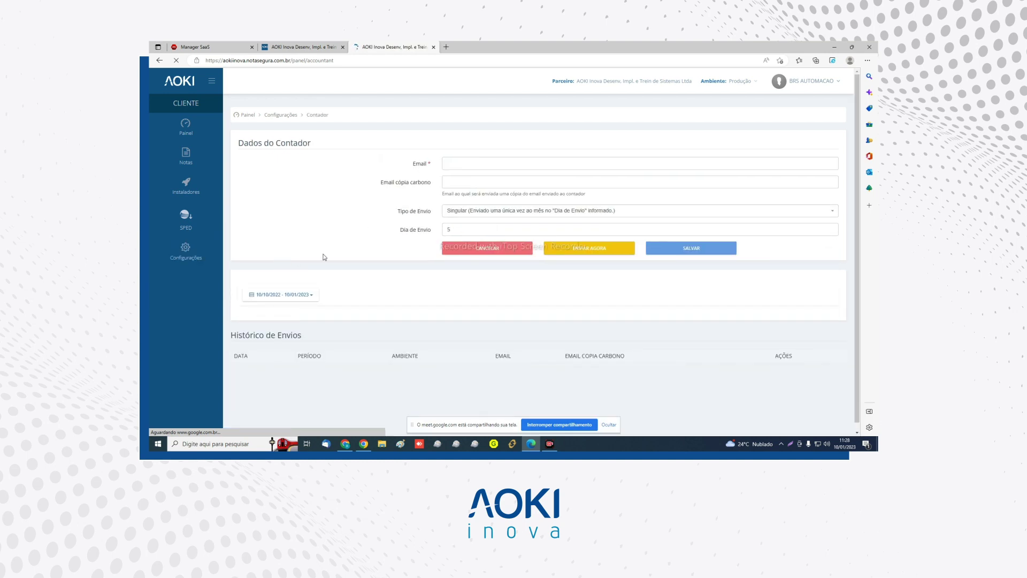
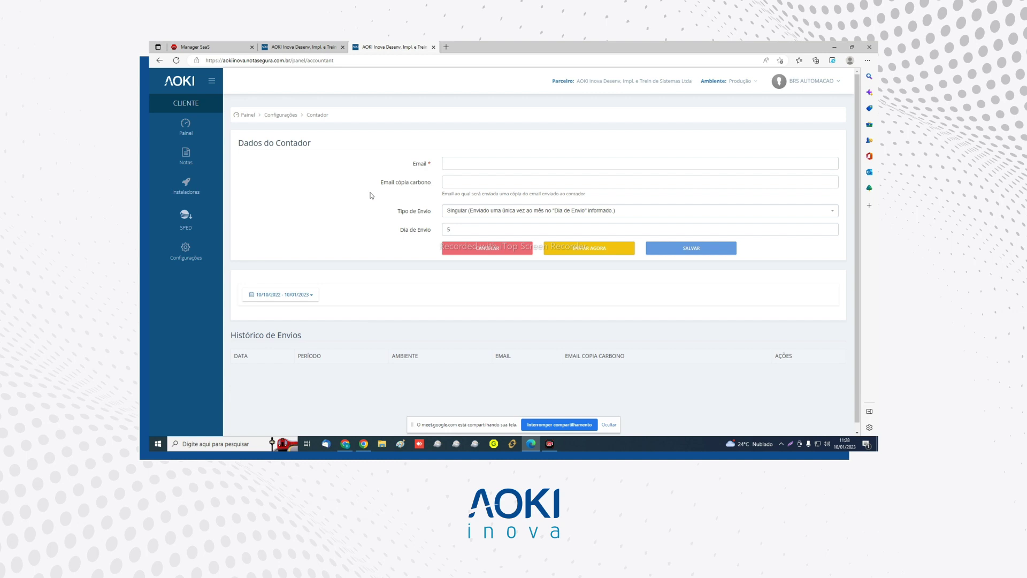
left_click(454, 161)
left_click(450, 182)
left_click(403, 192)
- Set the accountant's Tipo de Envio to Recorrente and view the Dia recorrente para envio options without changing the interval
left_click(480, 212)
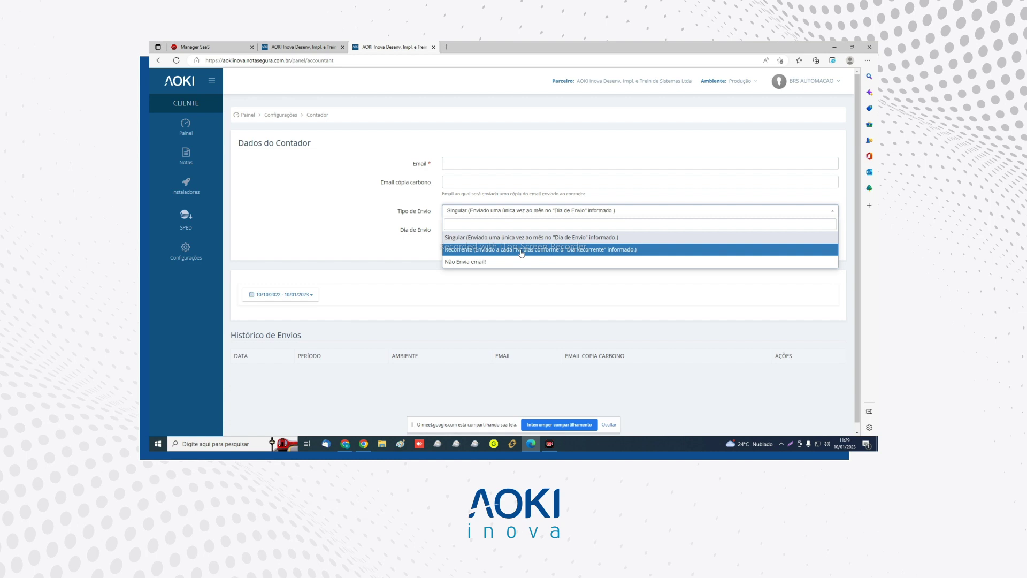
left_click(473, 251)
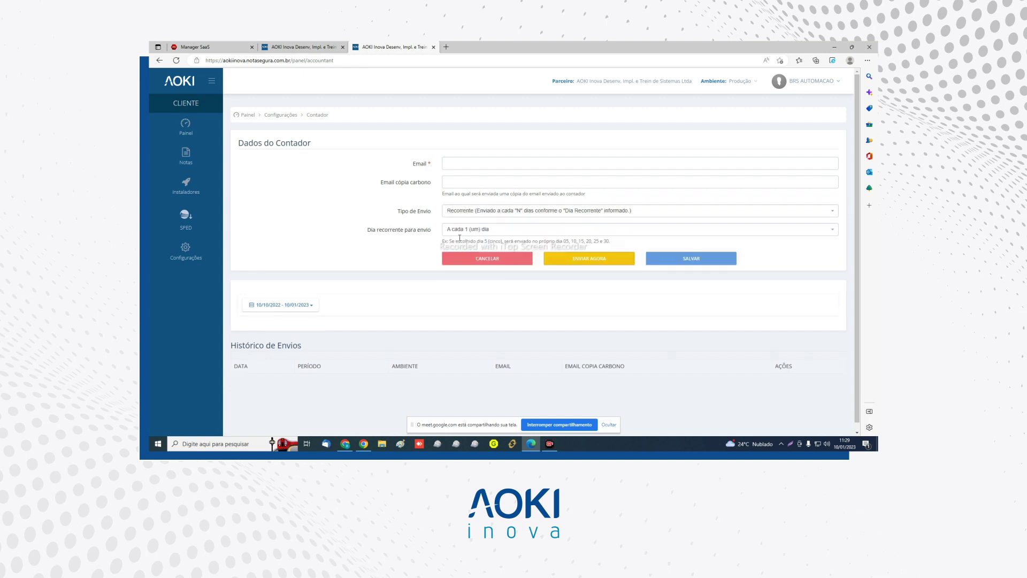
left_click(461, 231)
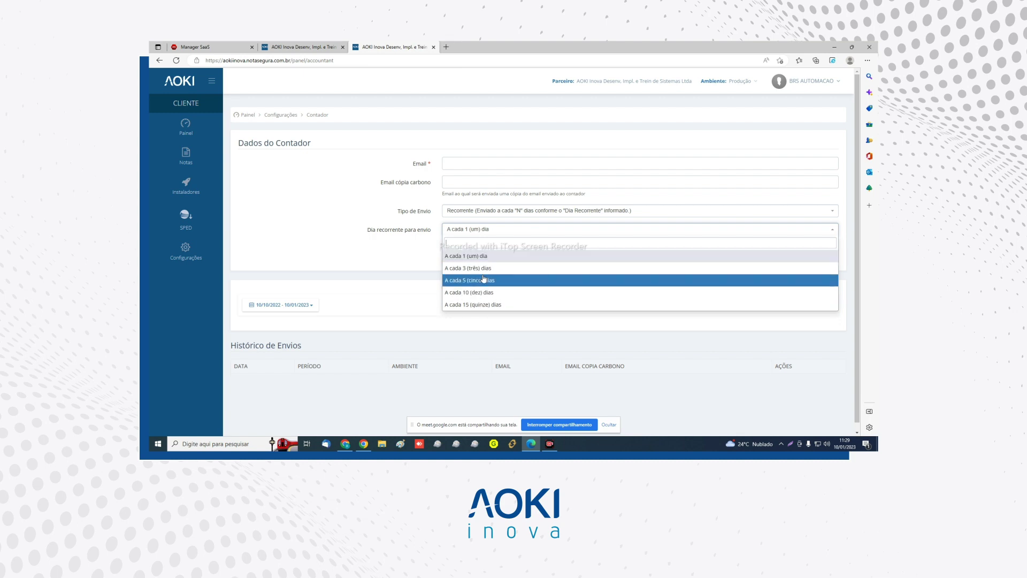
left_click(396, 255)
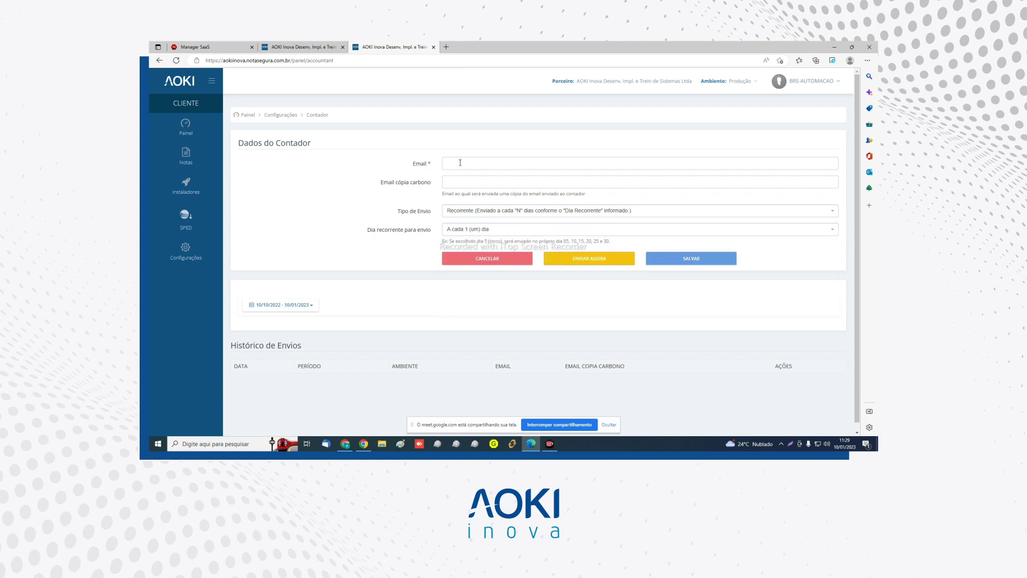
left_click(395, 209)
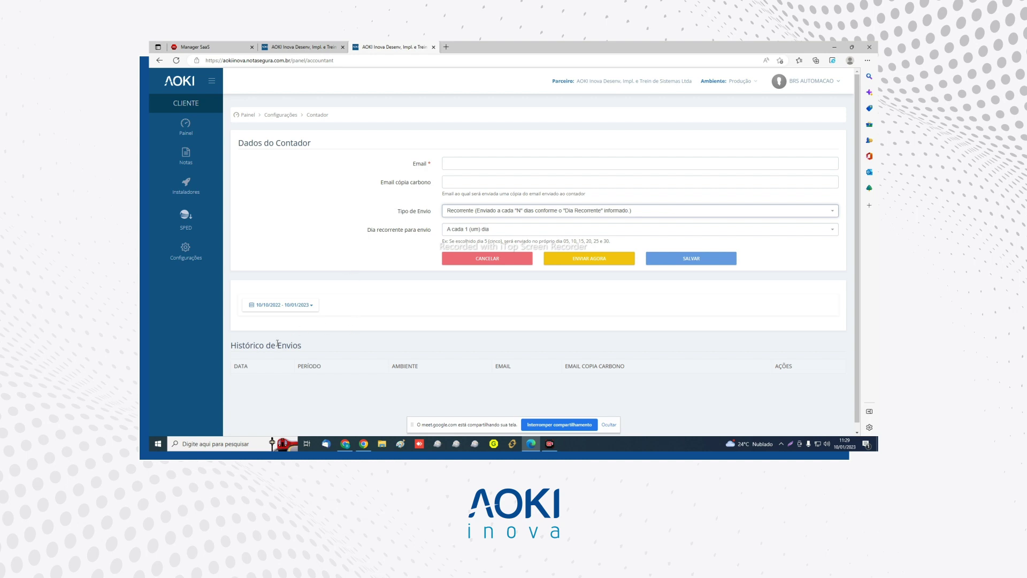
- Highlight the Histórico de Envios heading, examine the columns of its table and clear the highlight
left_click_drag(298, 345, 242, 345)
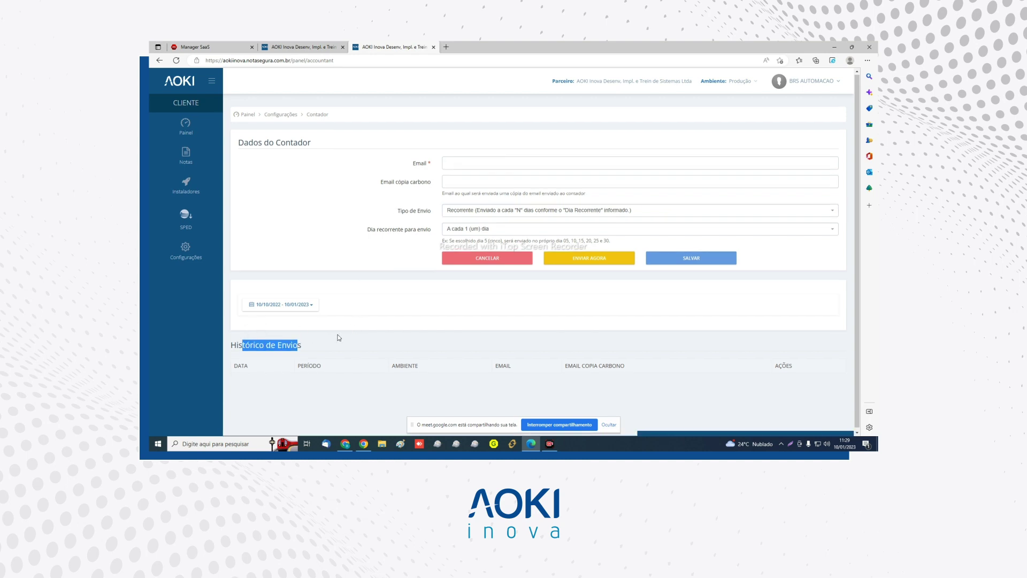
scroll(338, 337, "down", 1)
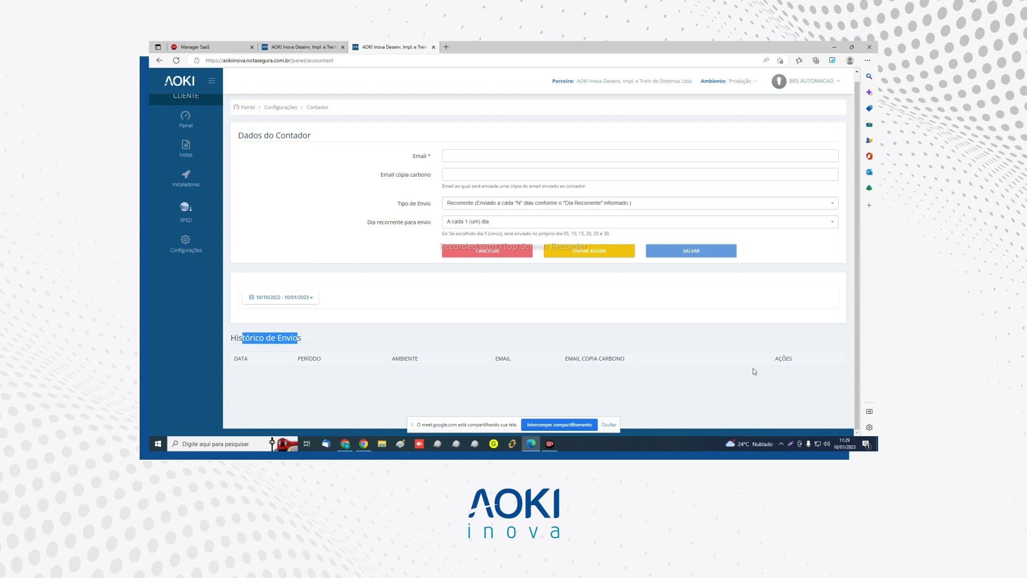
scroll(316, 351, "up", 1)
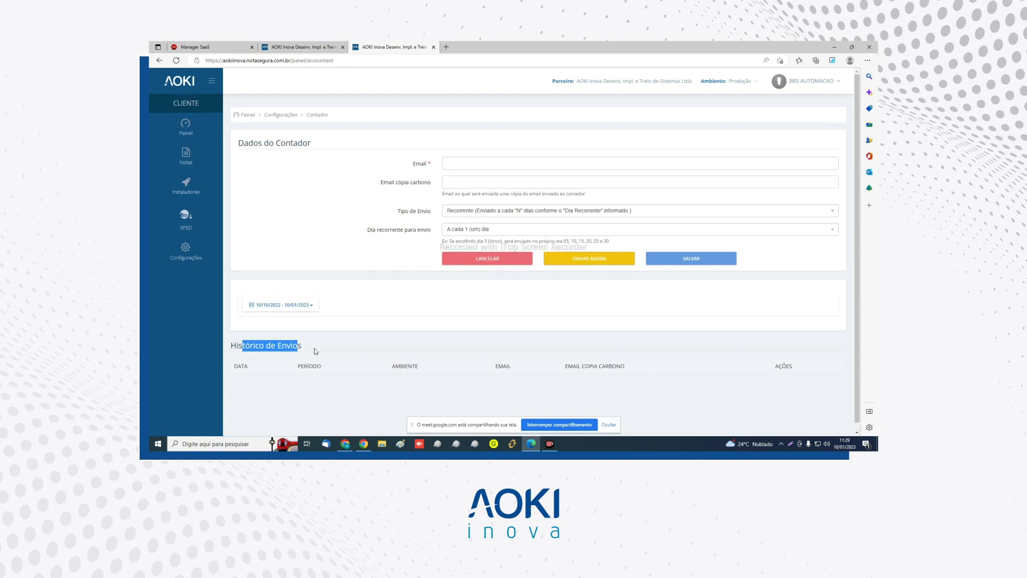
left_click(403, 333)
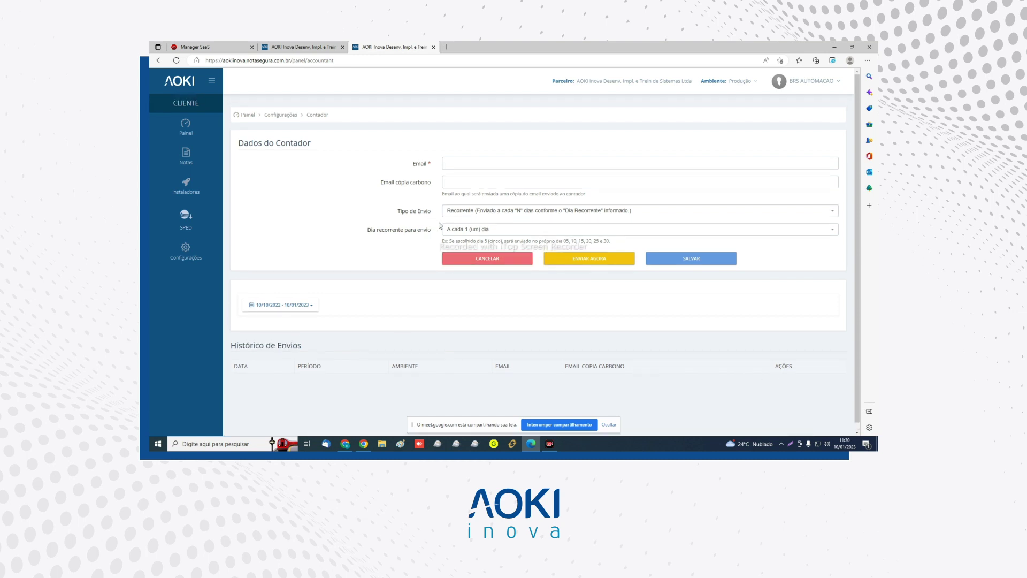
- Discard the unsaved Contador changes and open the Destinadas - DFe settings
left_click(497, 259)
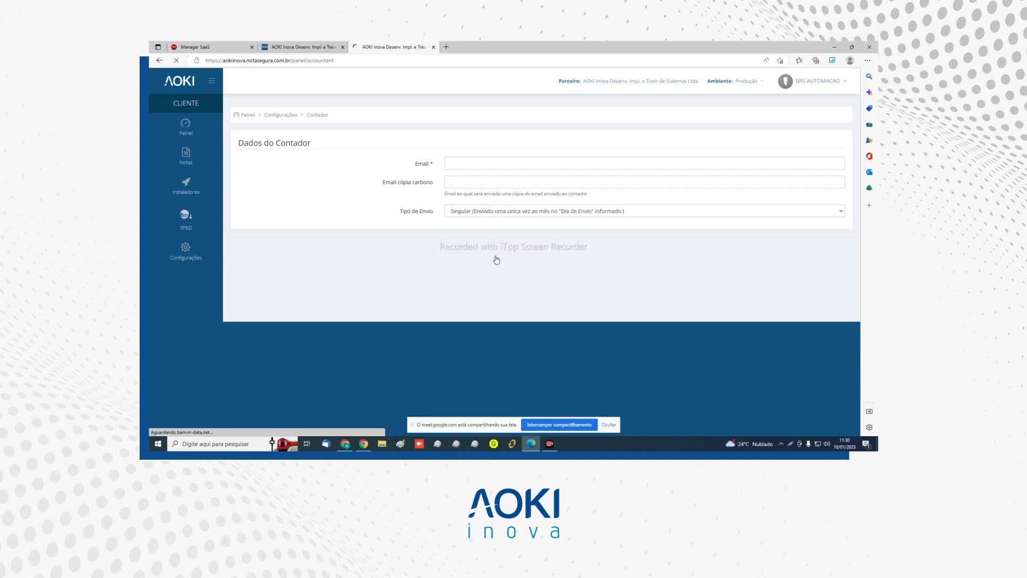
mouse_move(200, 252)
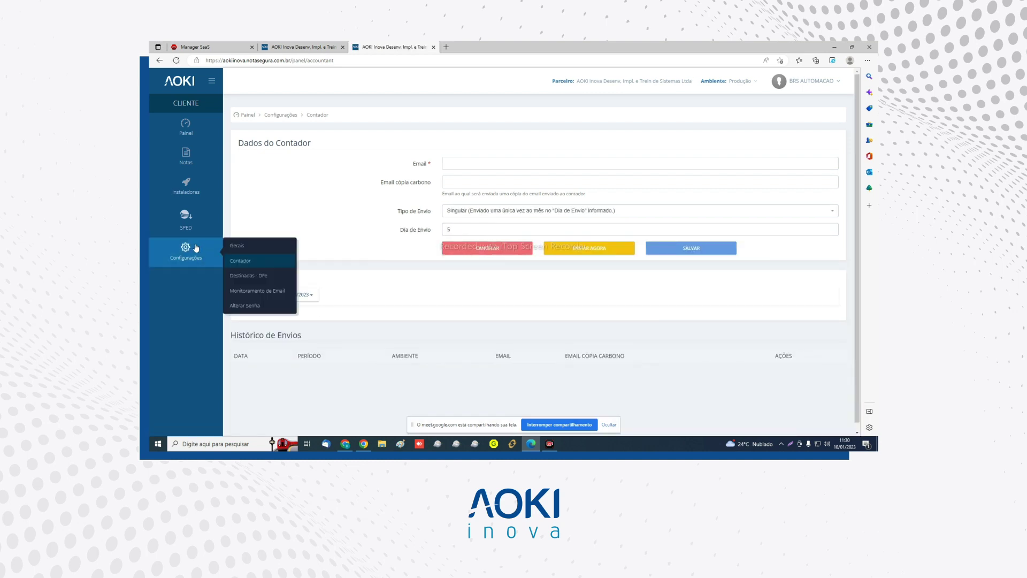
left_click(251, 279)
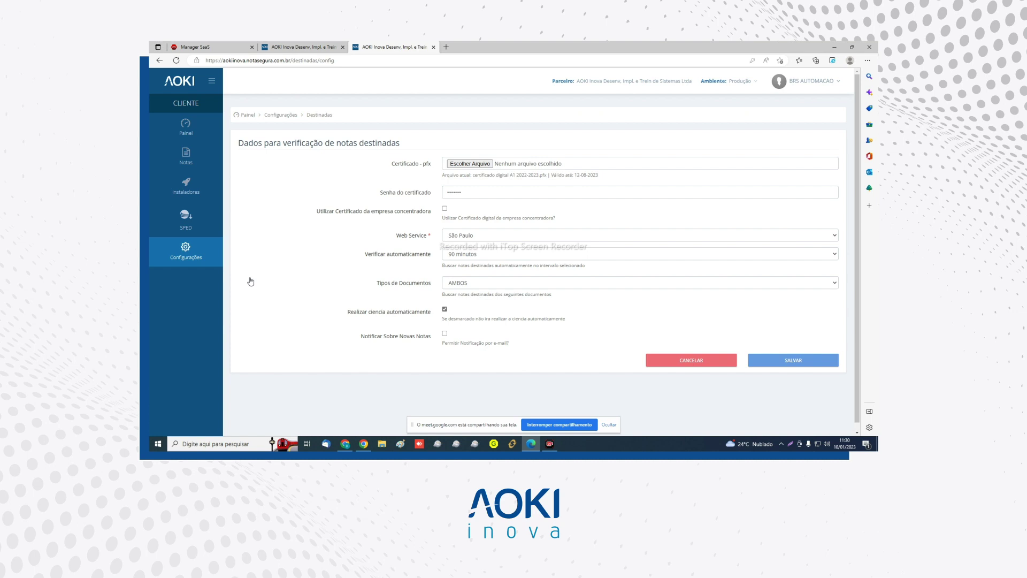
- Point out the Certificado - pfx field, view its file chooser without picking a file, and highlight the current certificate's name and validity date
left_click_drag(391, 165, 432, 169)
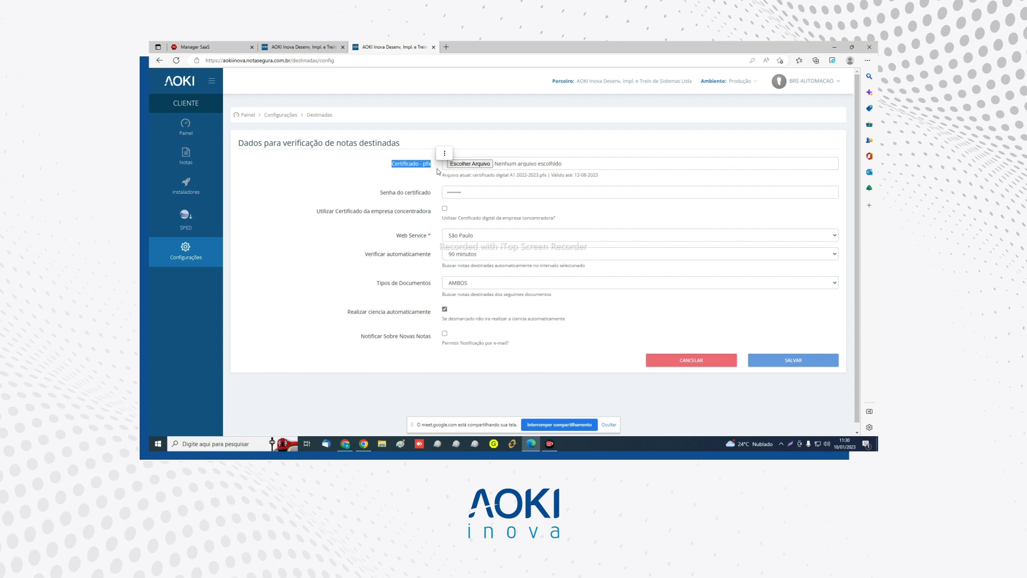
left_click(487, 164)
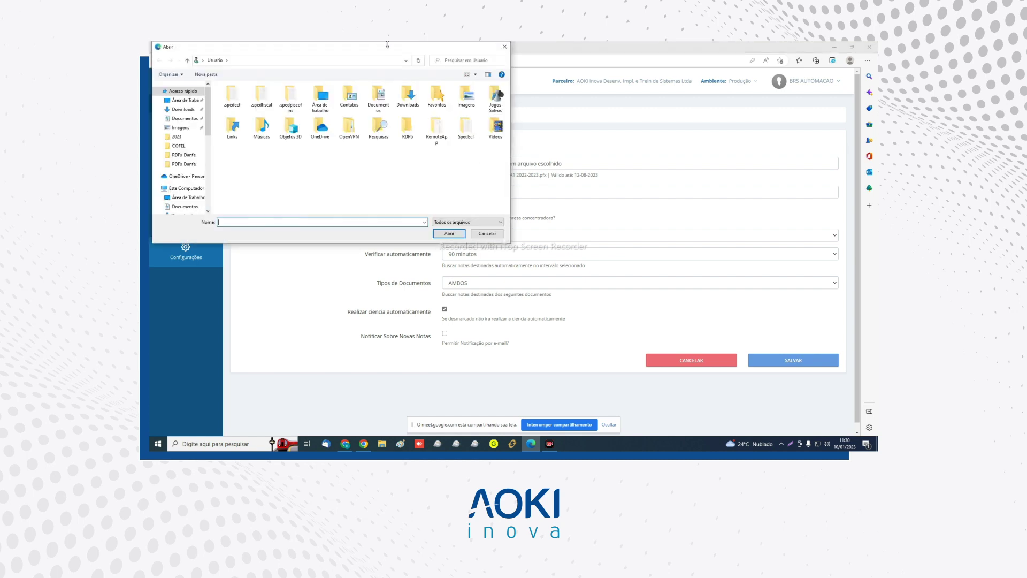
left_click(504, 102)
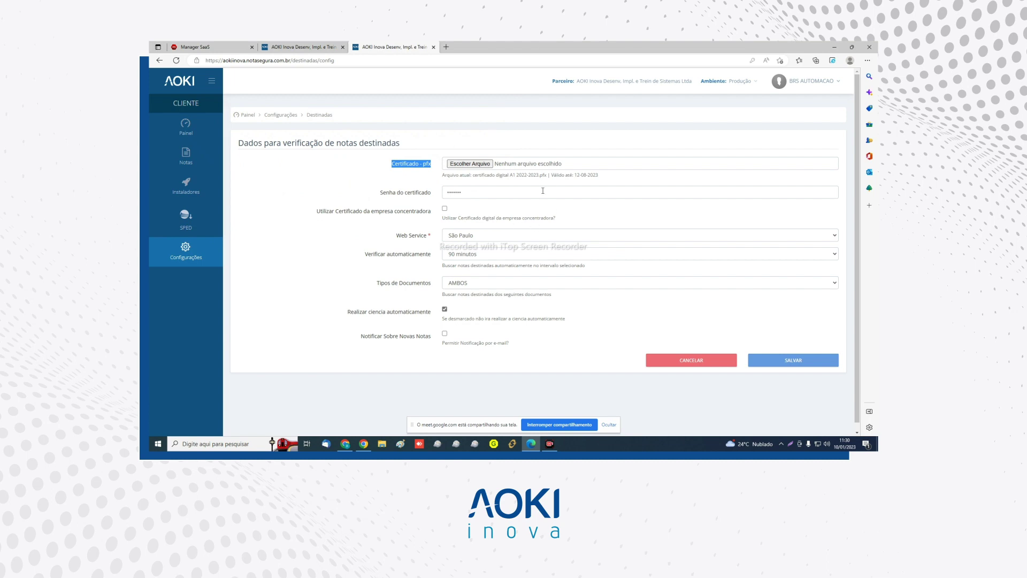
left_click(510, 174)
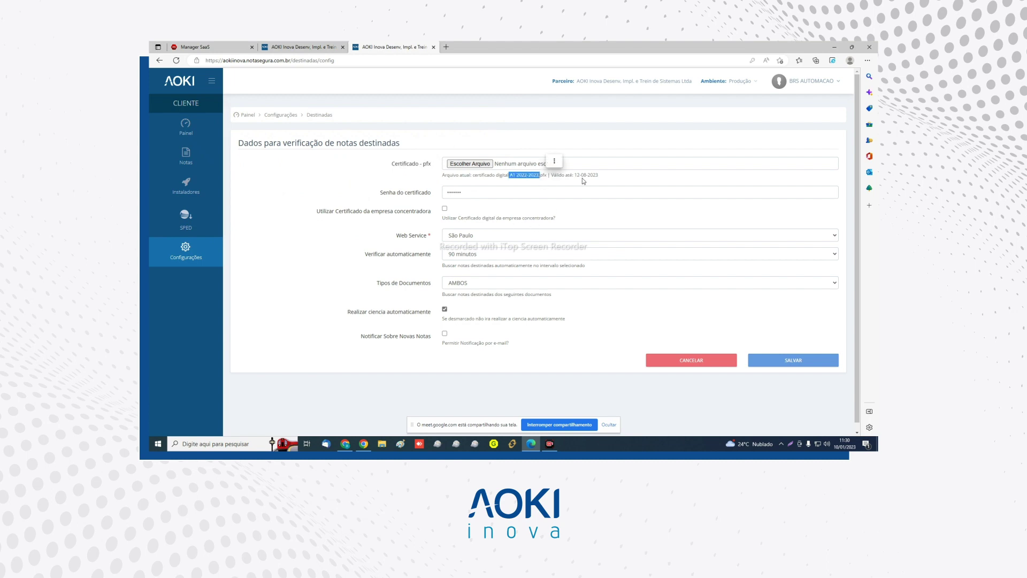
left_click_drag(578, 173, 602, 175)
left_click(613, 177)
- Point out the certificate password and Utilizar Certificado da empresa concentradora fields, and browse the Web Service states while keeping São Paulo
double_click(448, 194)
left_click(369, 221)
left_click(445, 209)
left_click(447, 236)
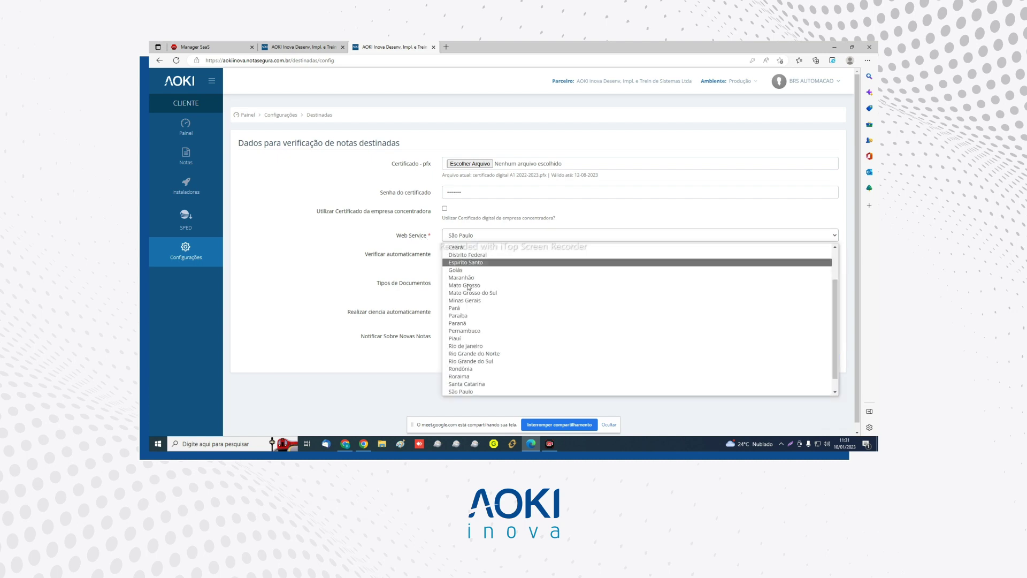
scroll(478, 364, "up", 3)
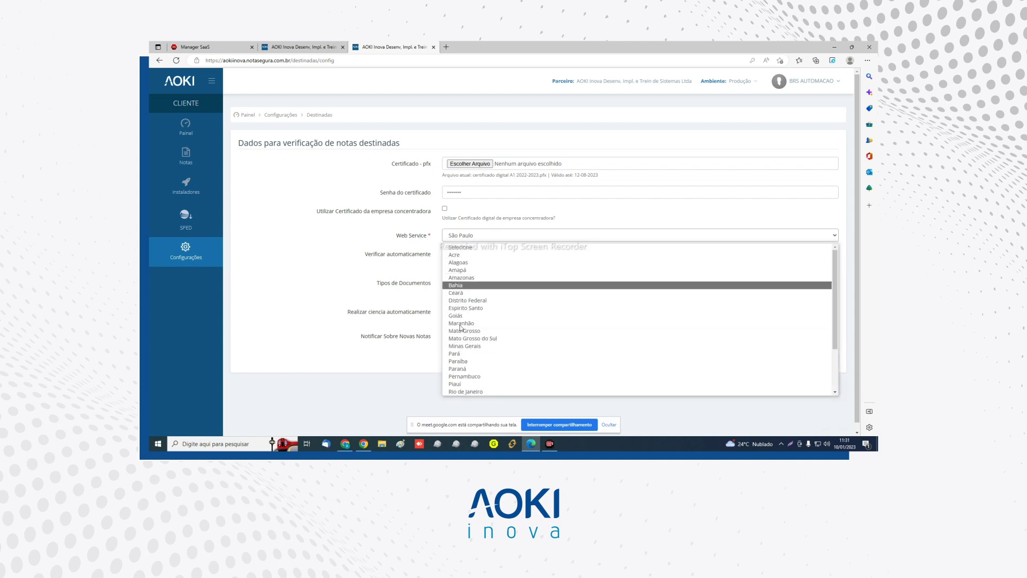
left_click(390, 227)
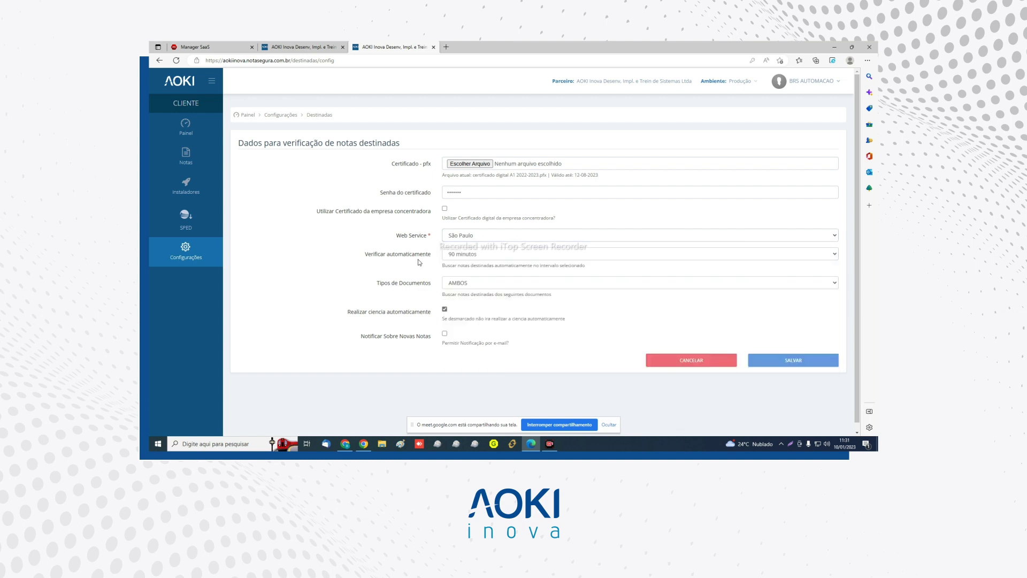
- Highlight Verificar automaticamente, set it to Não and review the available checking intervals
left_click_drag(364, 255, 431, 258)
left_click(477, 254)
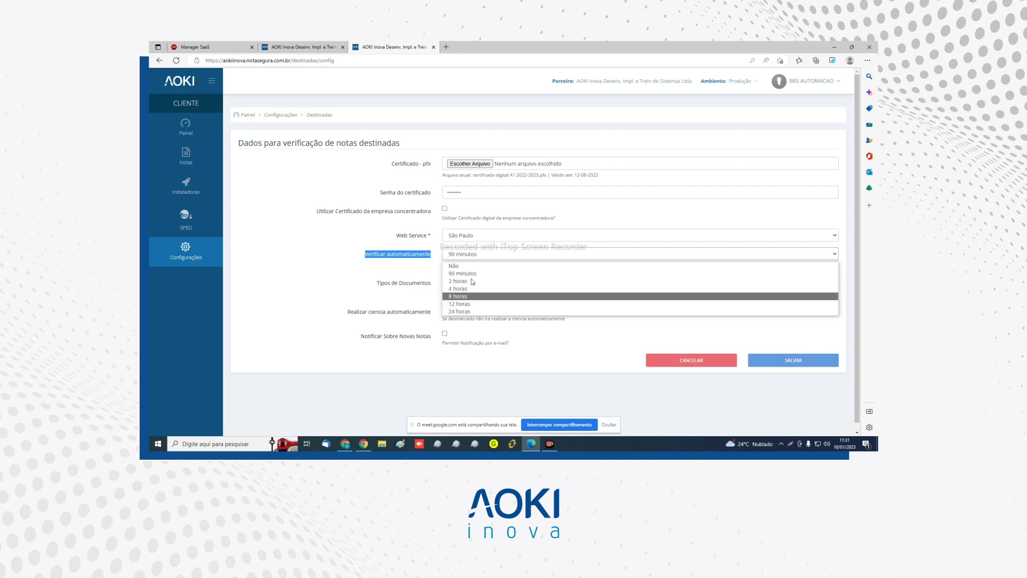
left_click(455, 266)
left_click(467, 256)
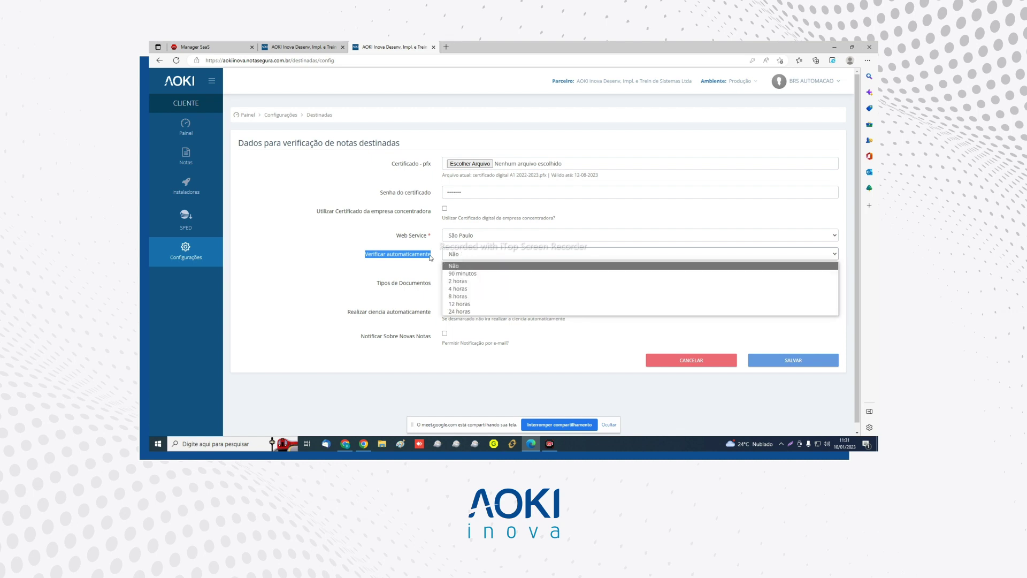
left_click(483, 253)
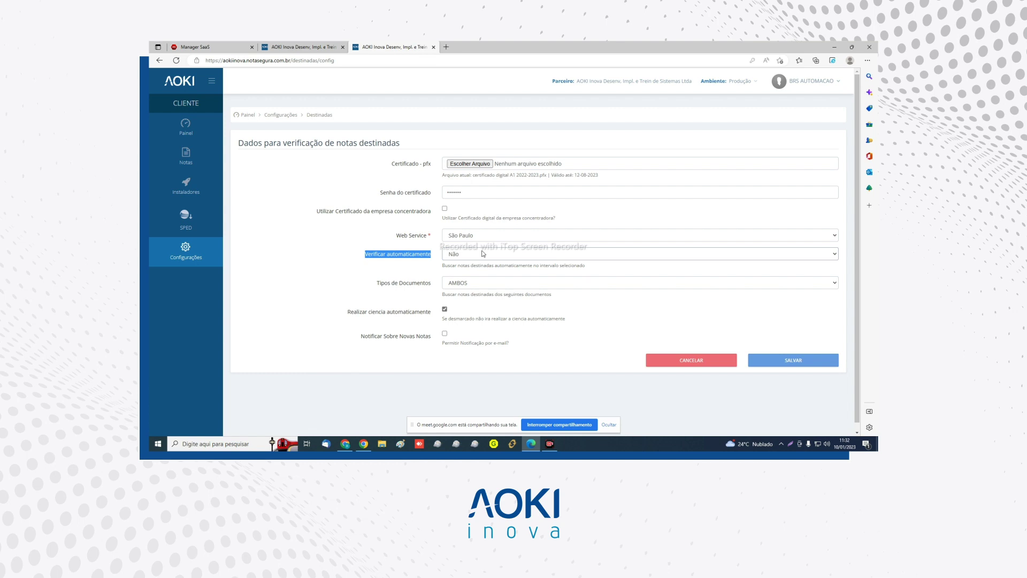
left_click(483, 254)
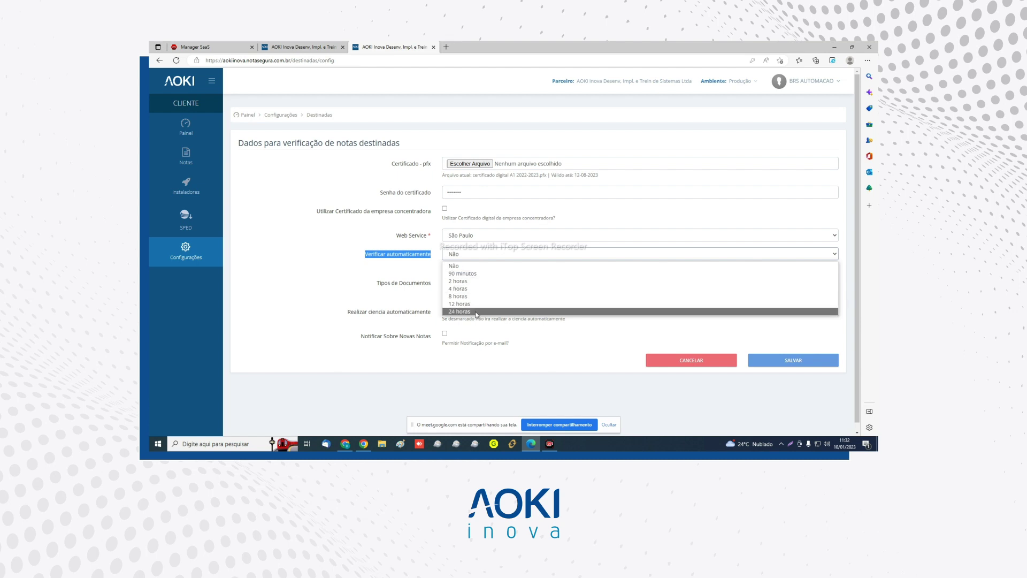
left_click(411, 262)
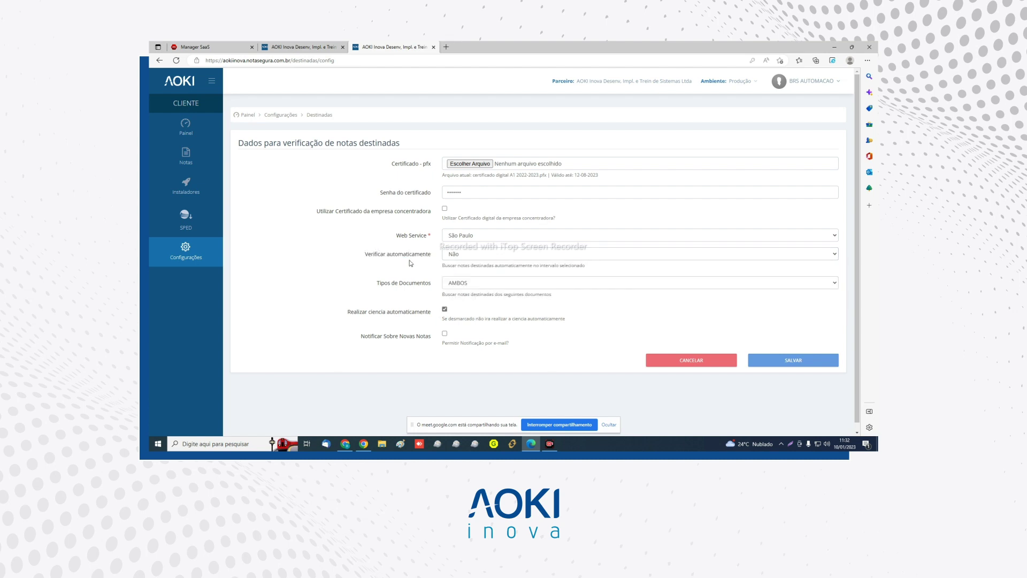
- View the Tipos de Documentos options, keep AMBOS, and highlight the Realizar ciencia automaticamente setting
left_click(460, 287)
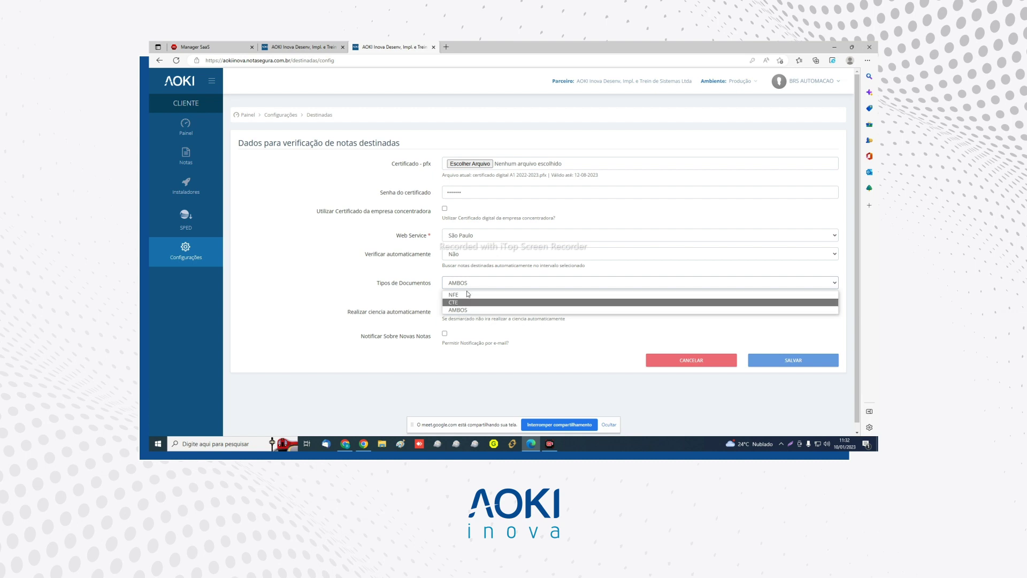
left_click(452, 310)
left_click_drag(351, 315, 445, 319)
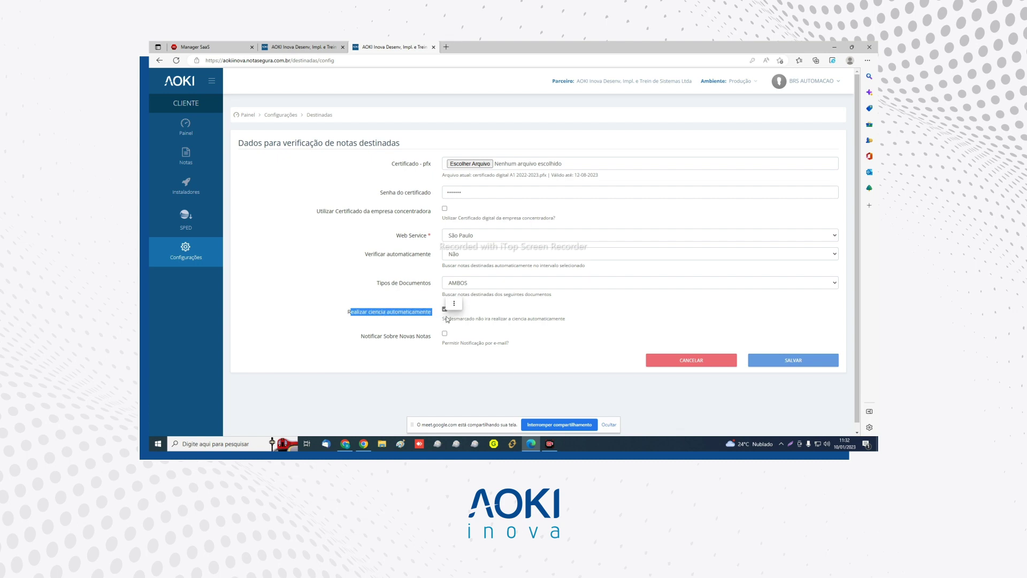
left_click(467, 319)
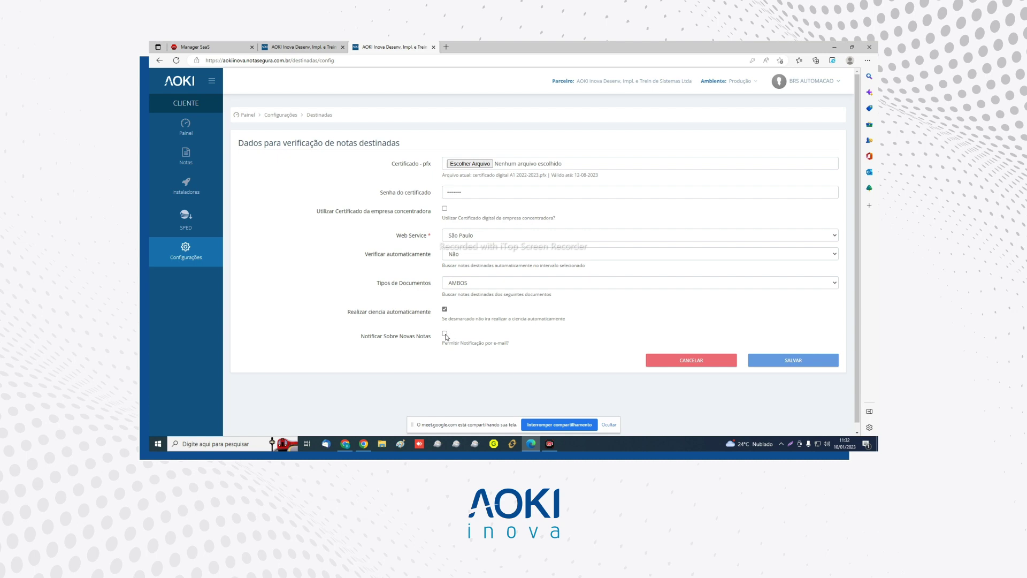
mouse_move(359, 445)
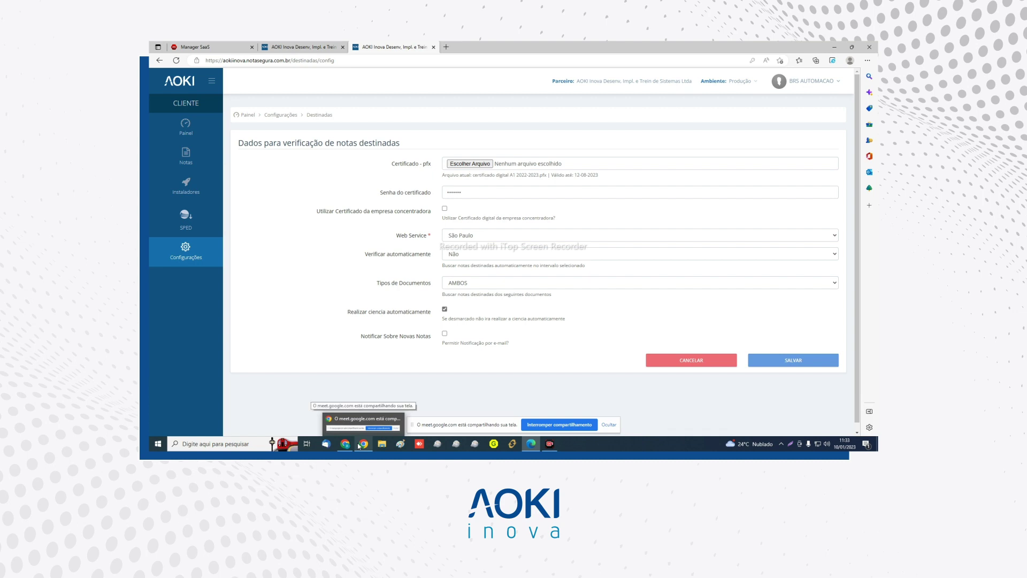
left_click(359, 446)
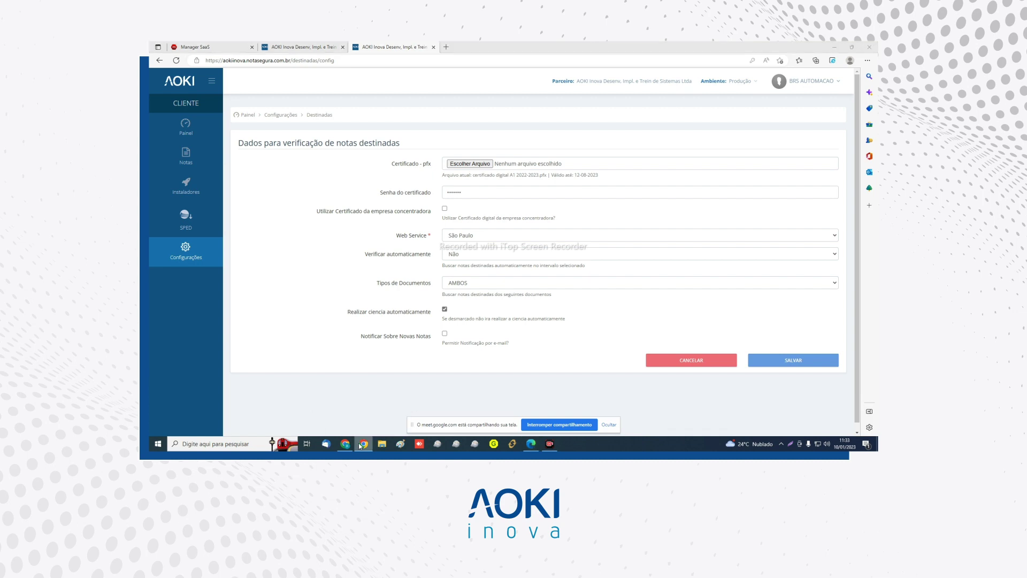
left_click(531, 445)
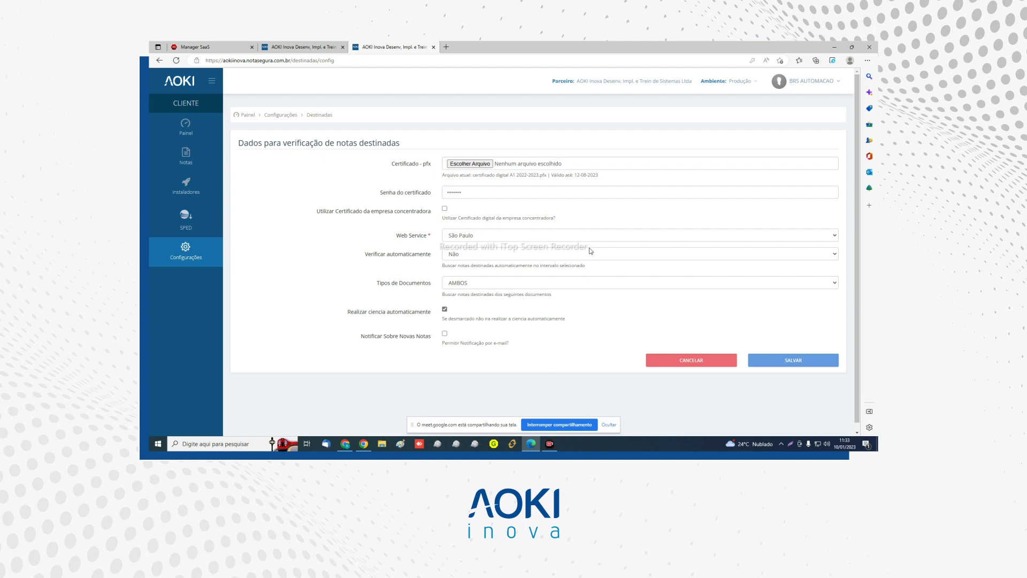
- Discard the unsaved Destinadas changes and open the Monitoramento de Email page
left_click(693, 362)
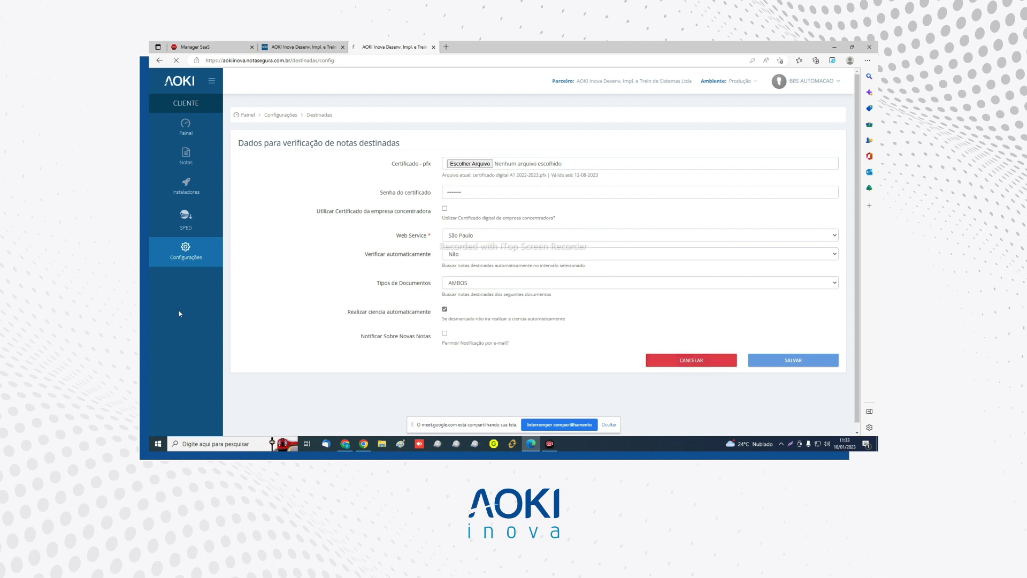
mouse_move(186, 254)
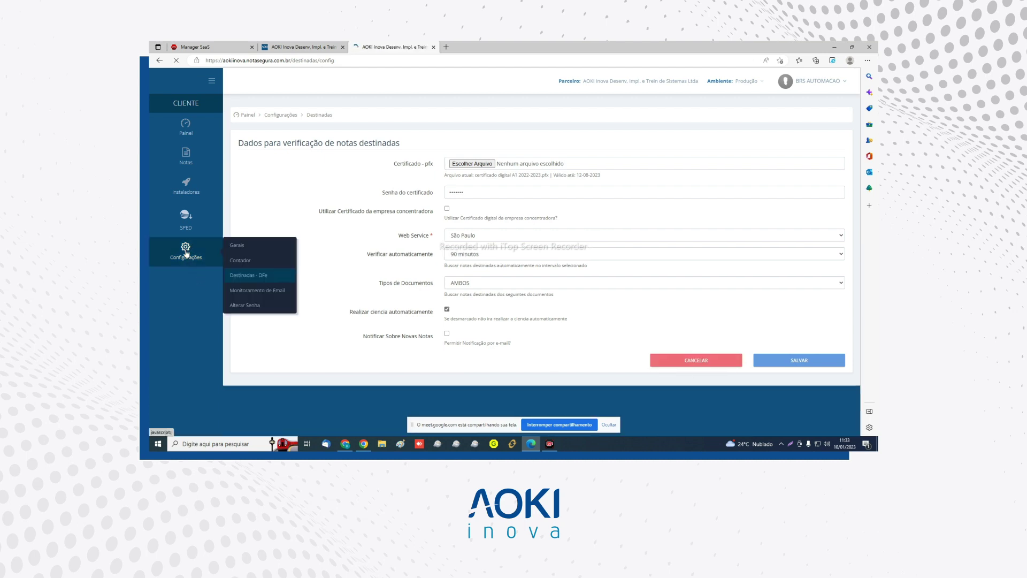
left_click(256, 292)
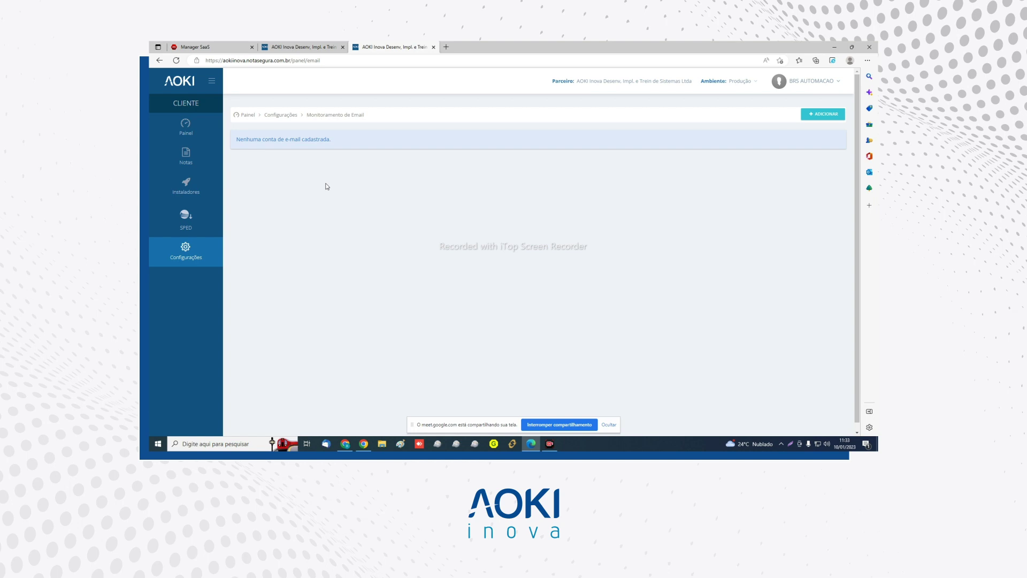
- Open the Alterar Senha form, review its password fields and cancel without filling them in
mouse_move(209, 265)
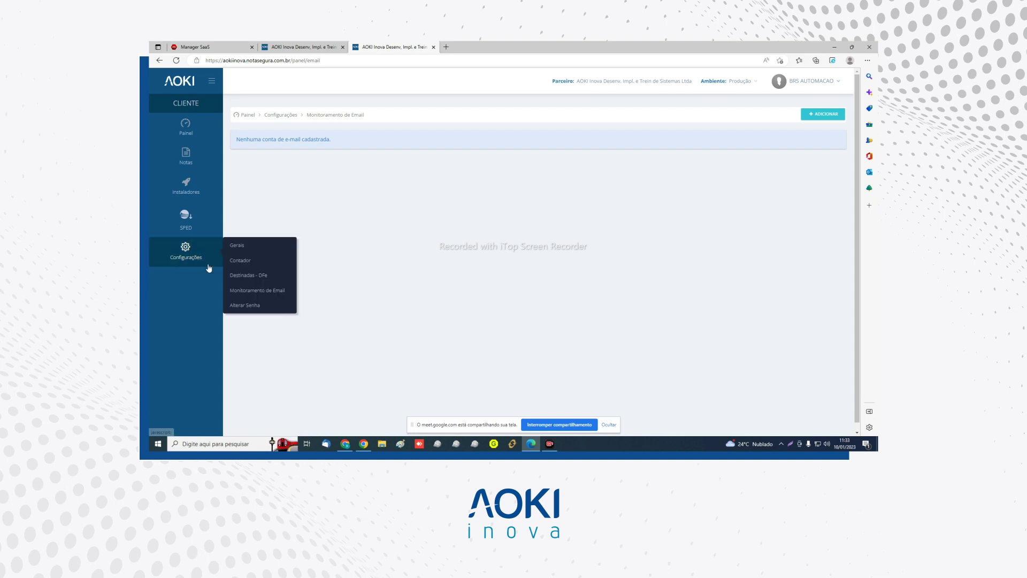
left_click(252, 308)
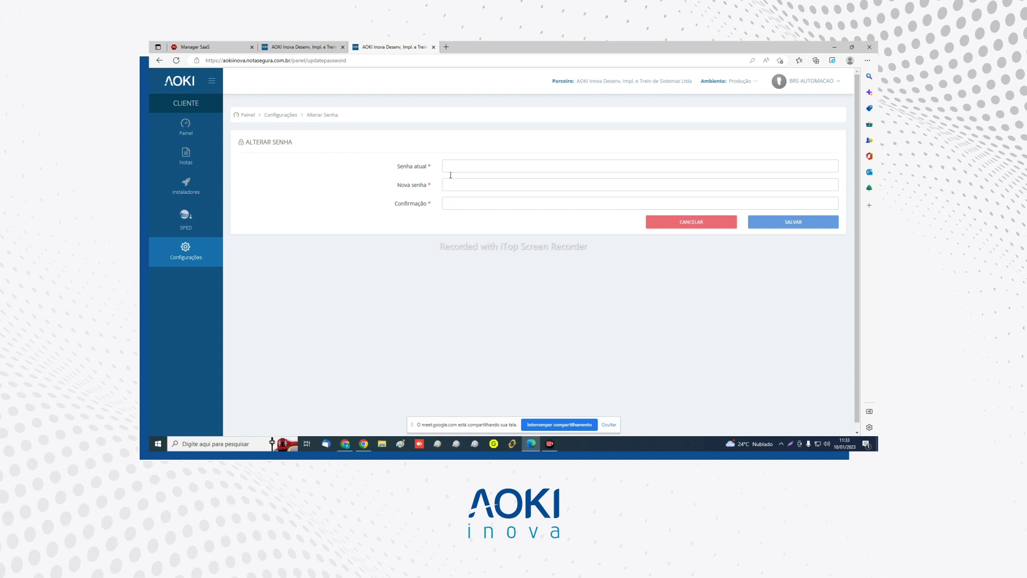
left_click(699, 226)
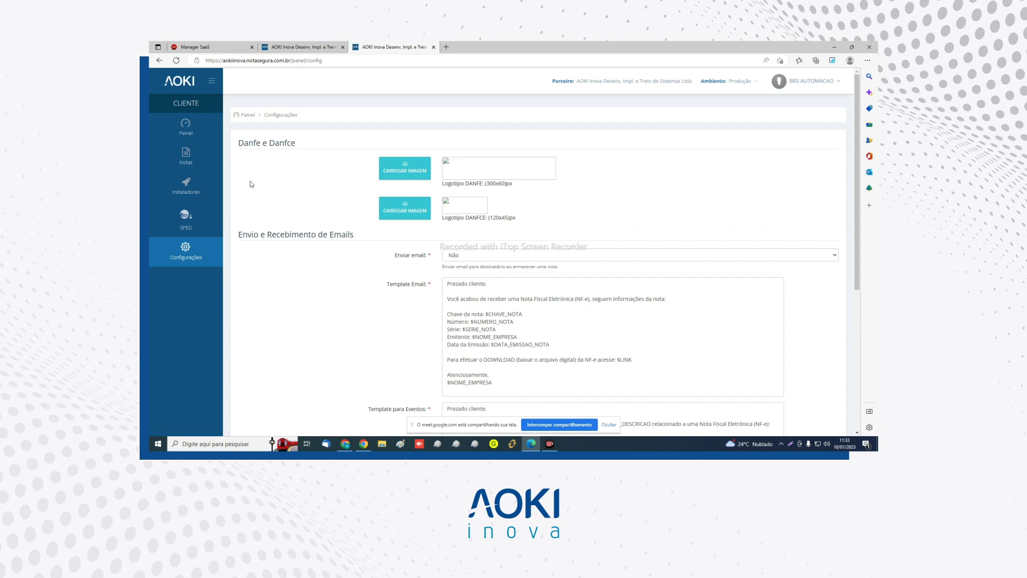
- Return to the Painel dashboard, view the Notas list of received NFe documents, and go back to the Painel
left_click(211, 140)
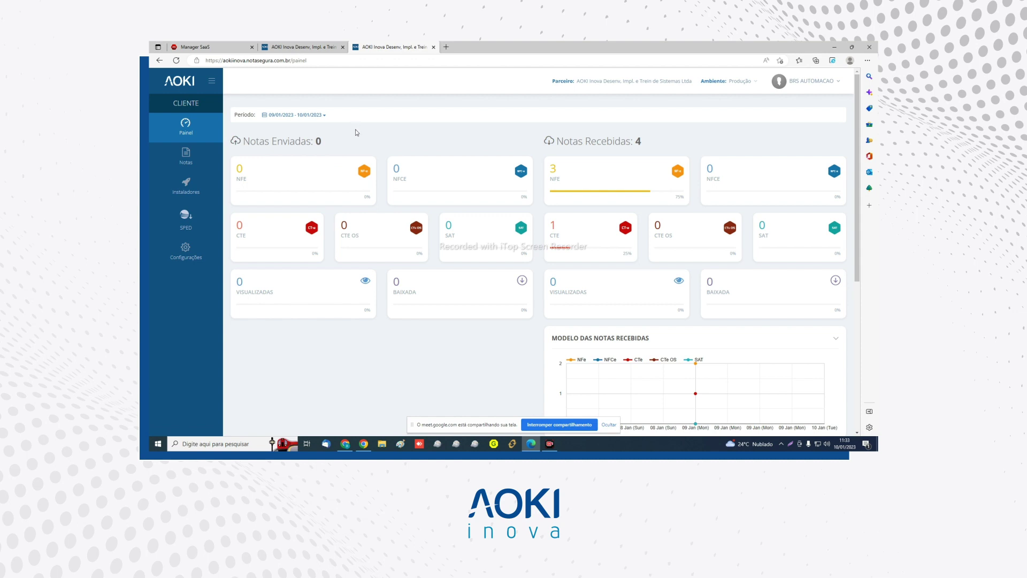
mouse_move(186, 160)
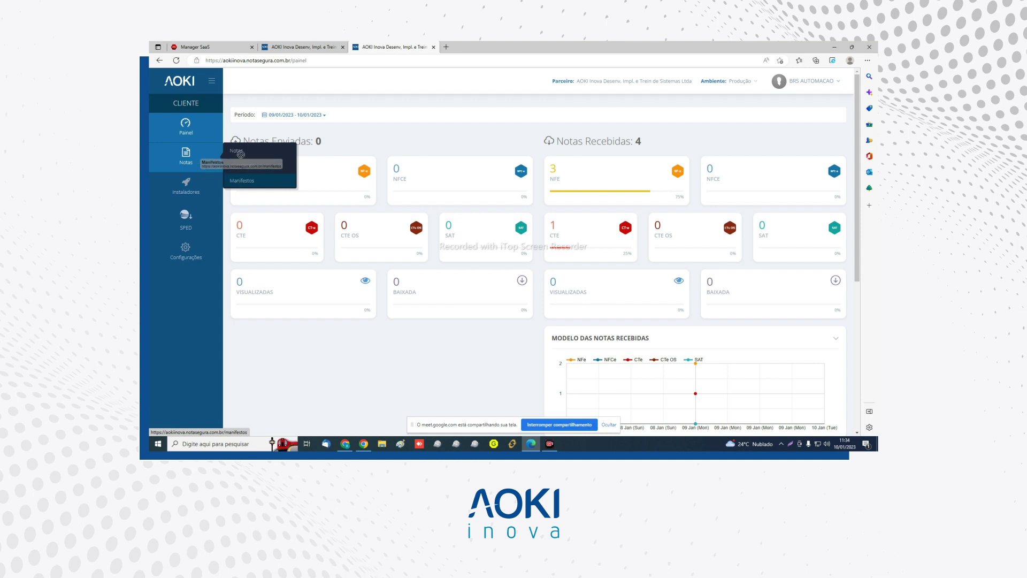
left_click(241, 182)
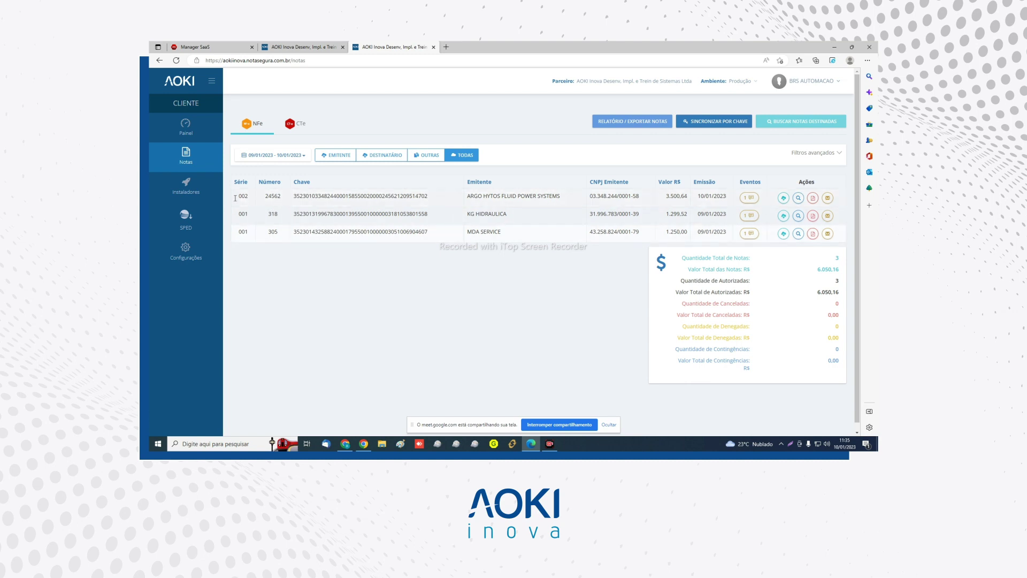
left_click(201, 123)
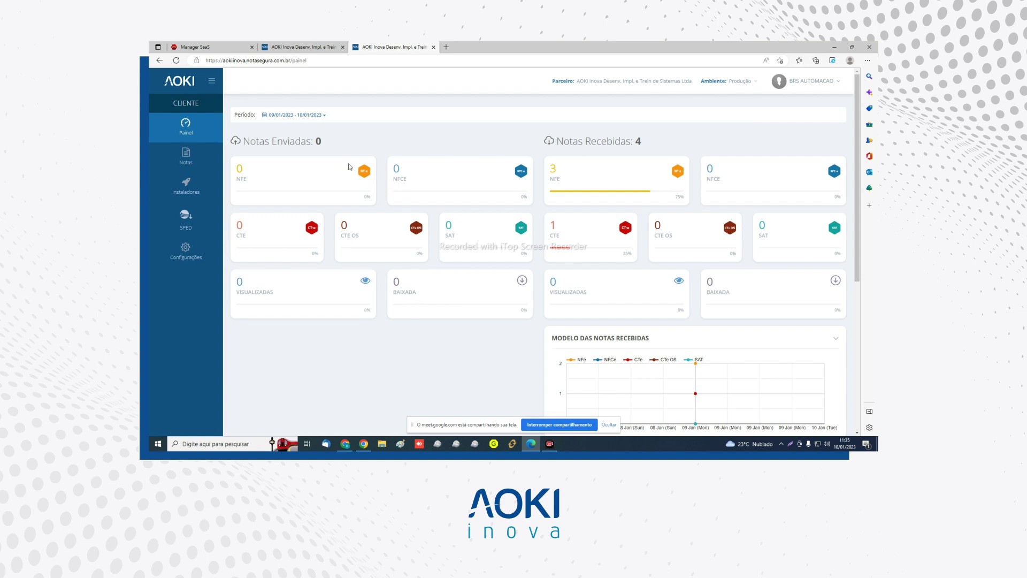
mouse_move(191, 248)
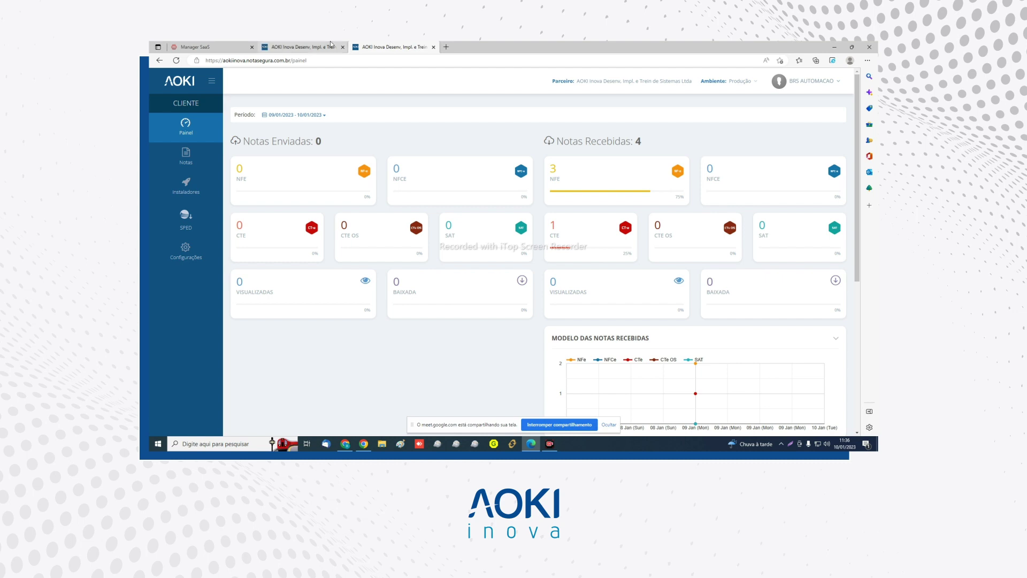
- Switch to Chrome and bring up the ongoing Google Meet call
left_click(366, 445)
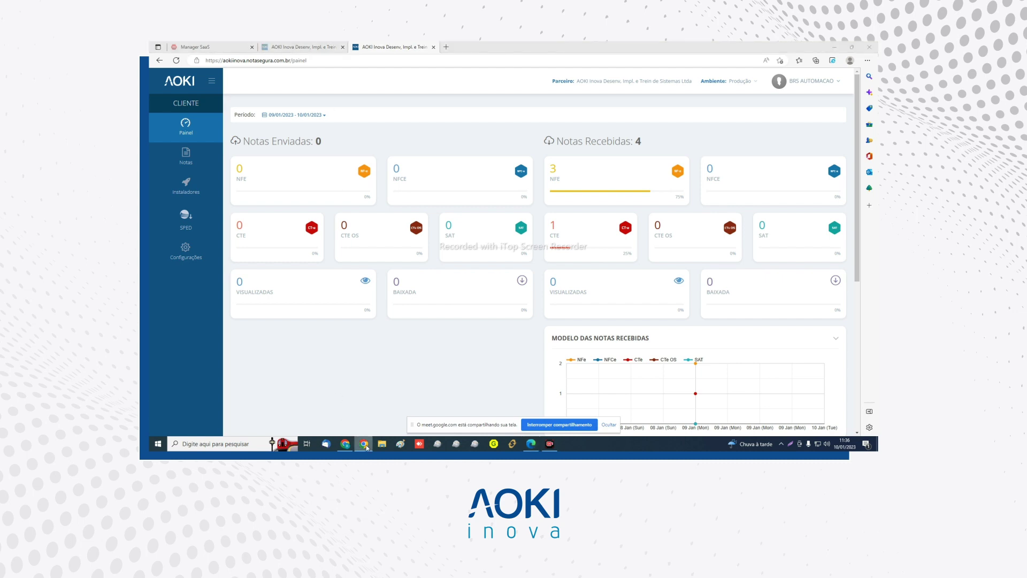
left_click(349, 446)
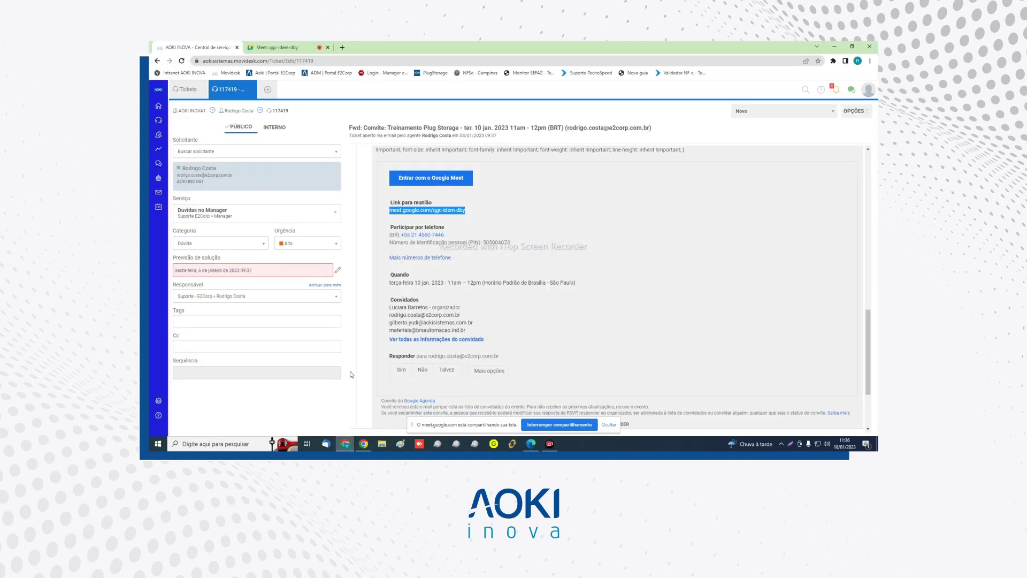
left_click(273, 47)
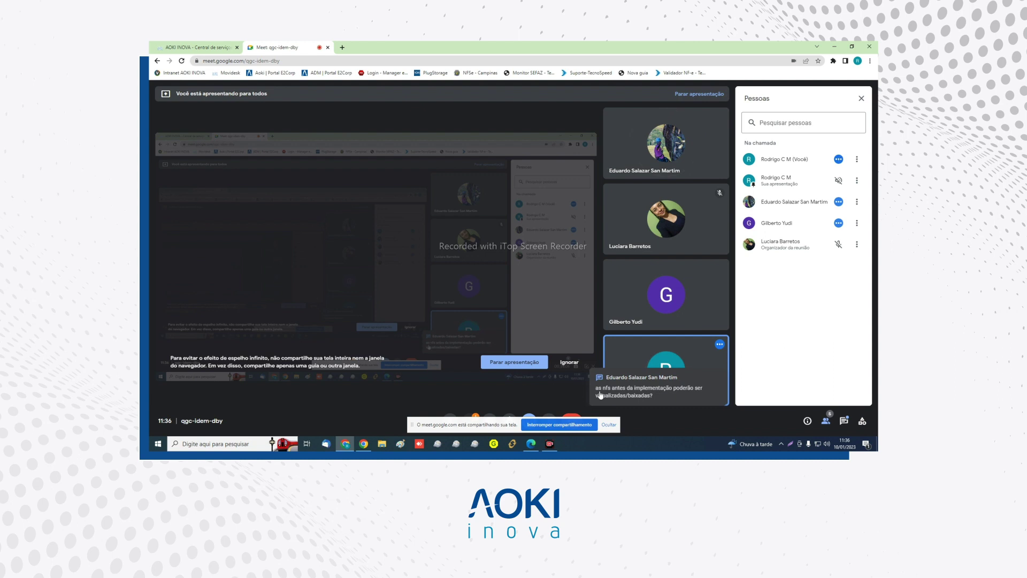
- Open the Meet call's chat messages, and switch to Manager SaaS in Edge to open the Repositório, discarding the unsaved settings
left_click(845, 423)
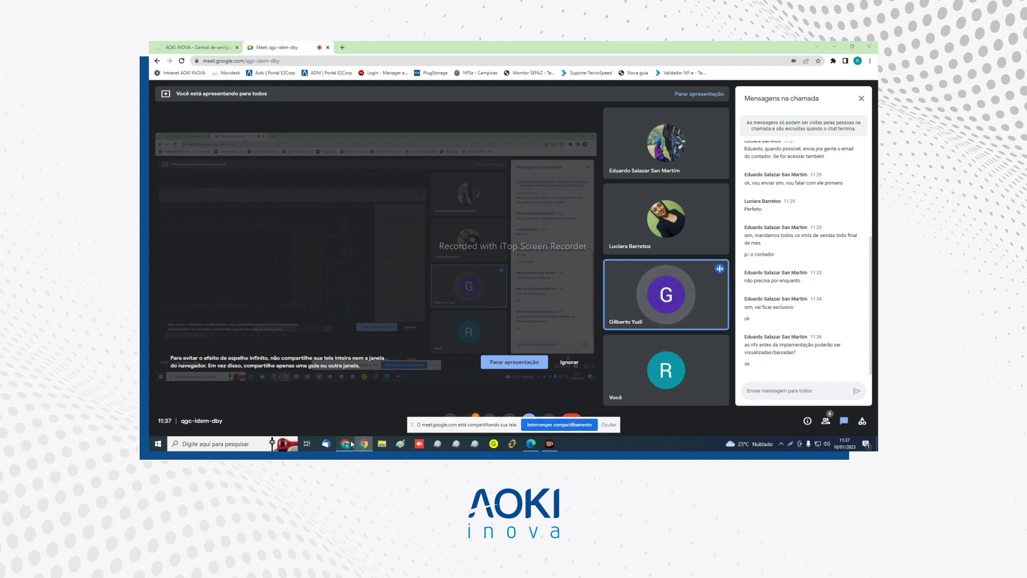
left_click(219, 45)
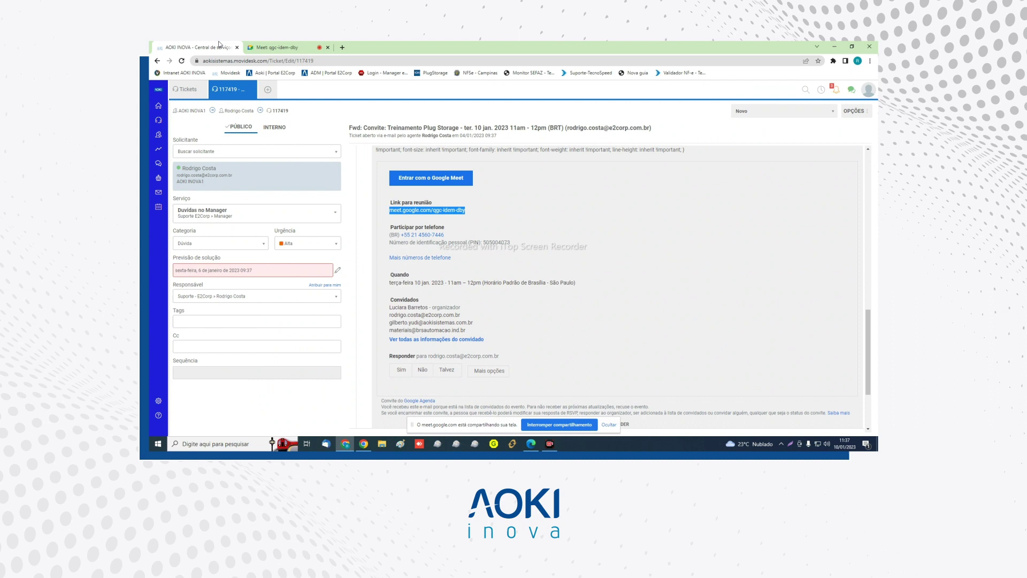
left_click(536, 447)
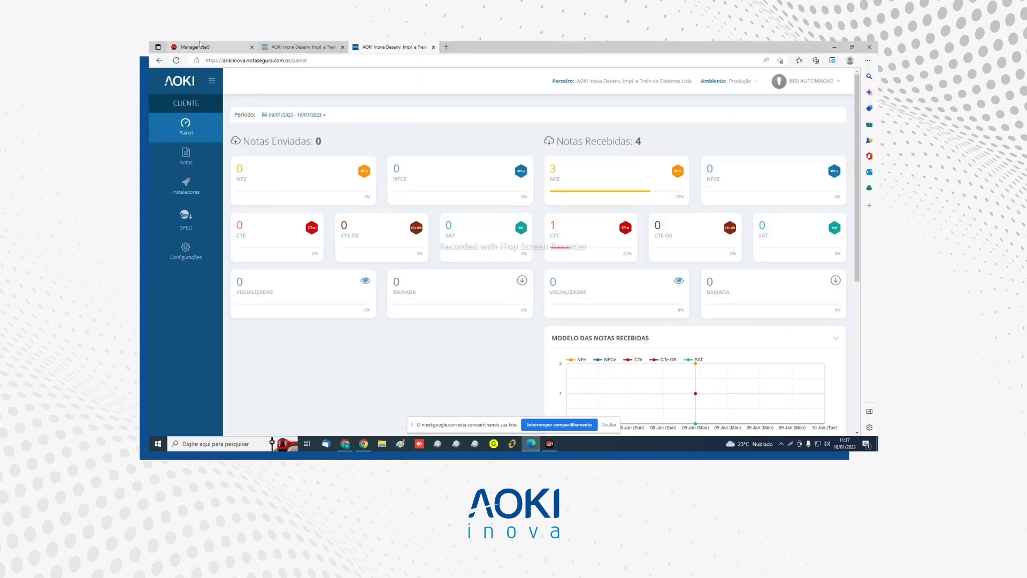
left_click(203, 47)
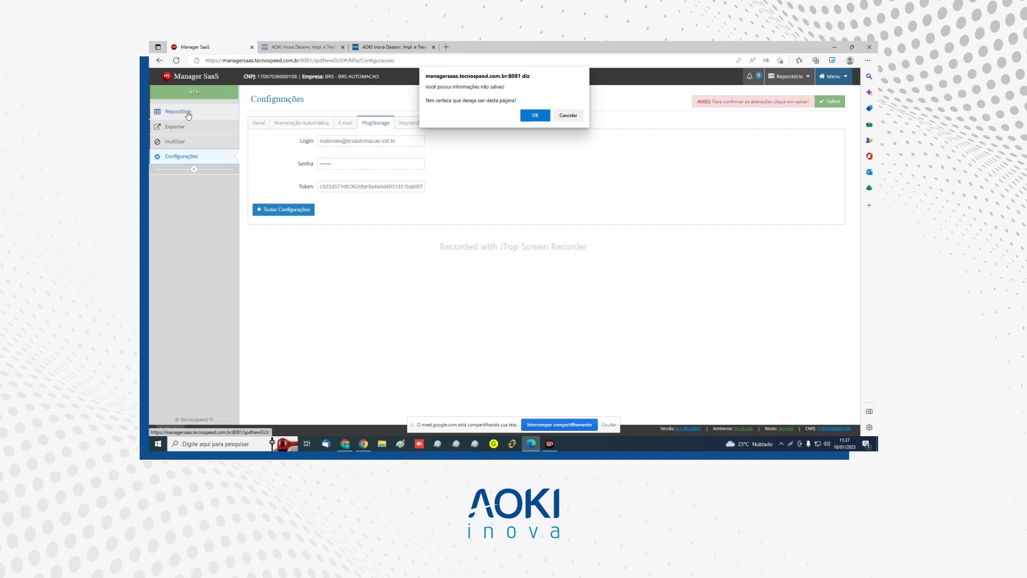
left_click(531, 117)
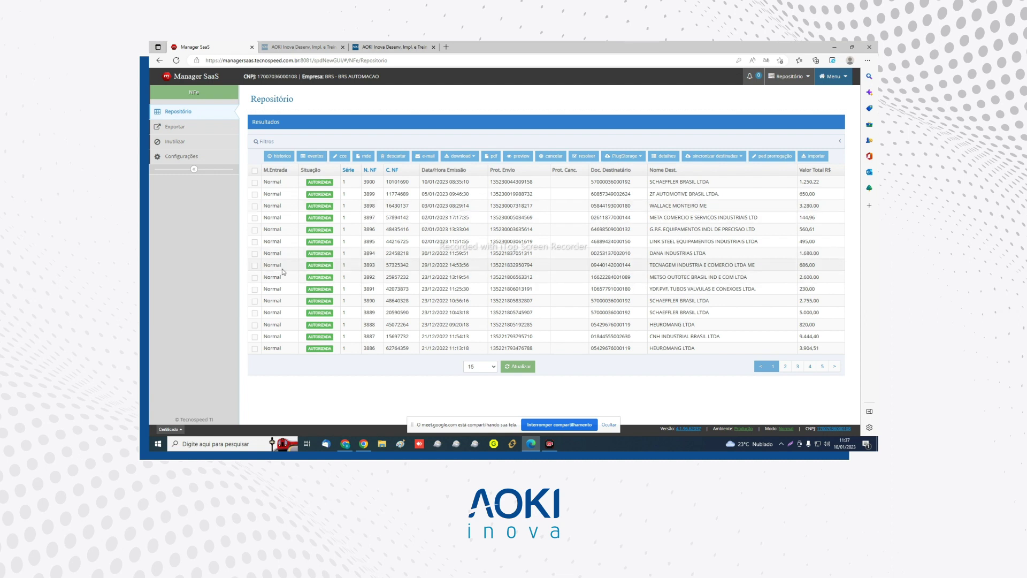
- Select the seven authorized notes numbered 3894 down to 3888 in the Repositório results
left_click(255, 254)
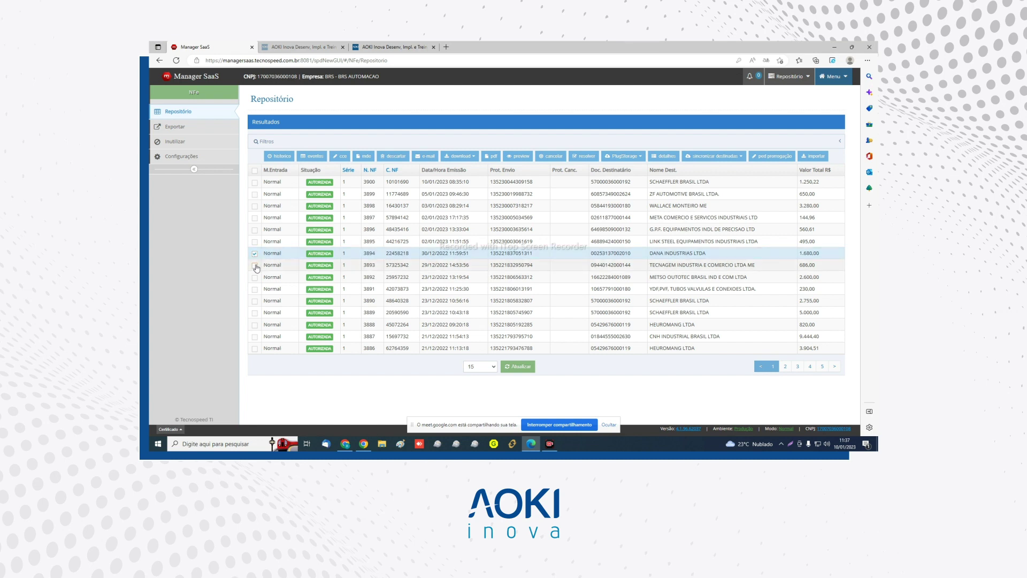
left_click(255, 265)
left_click(254, 277)
left_click(255, 289)
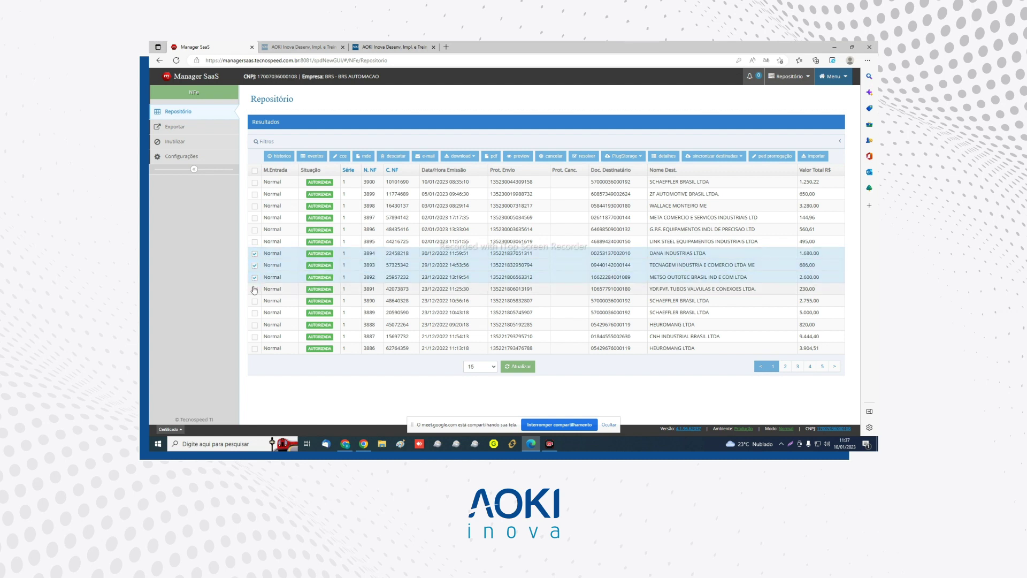
left_click(255, 301)
left_click(254, 313)
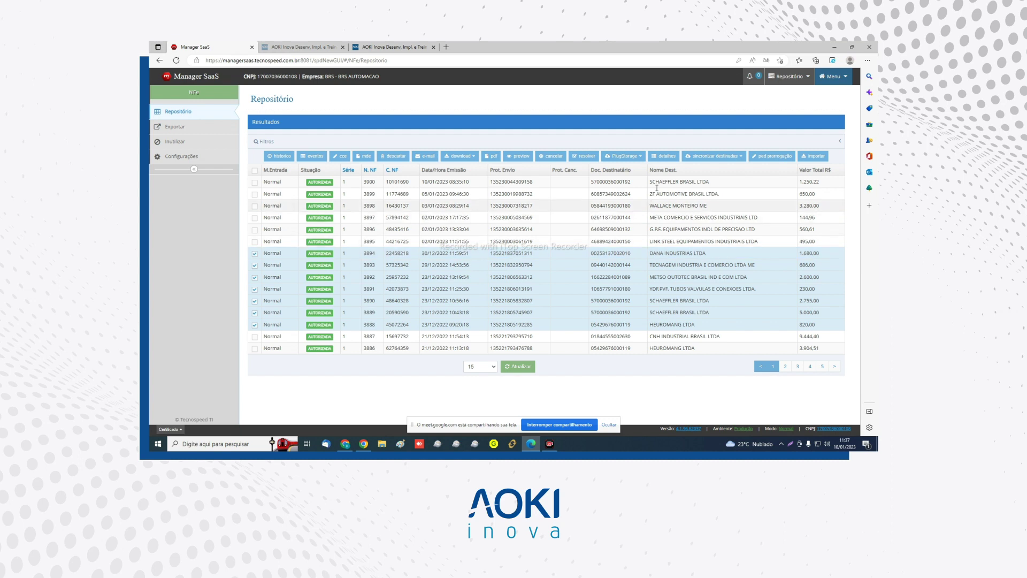
- Expand the repository filters and send the selected notes to PlugStorage with the Por Nota Selecionada option
left_click(722, 158)
left_click(721, 159)
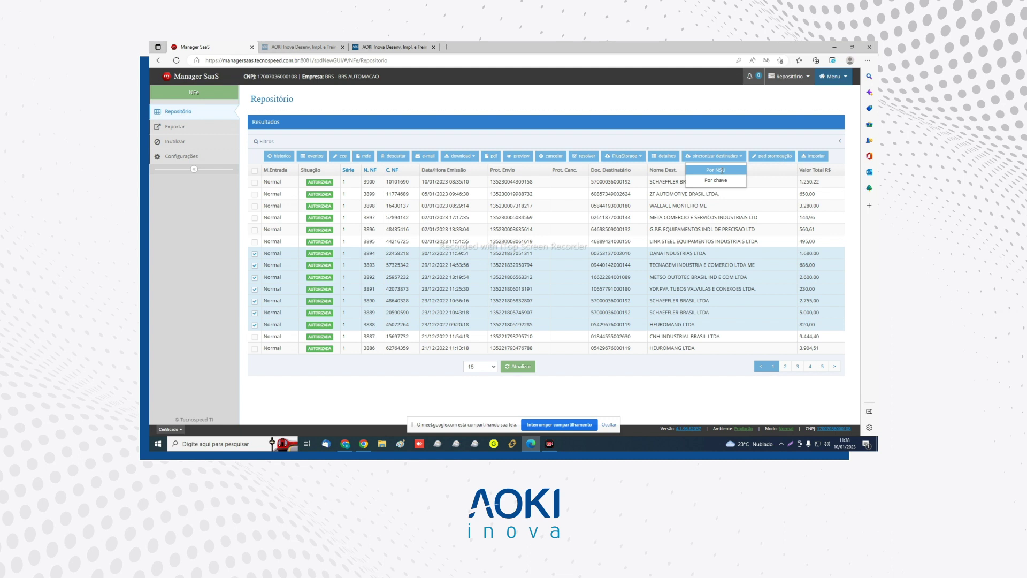
left_click(637, 141)
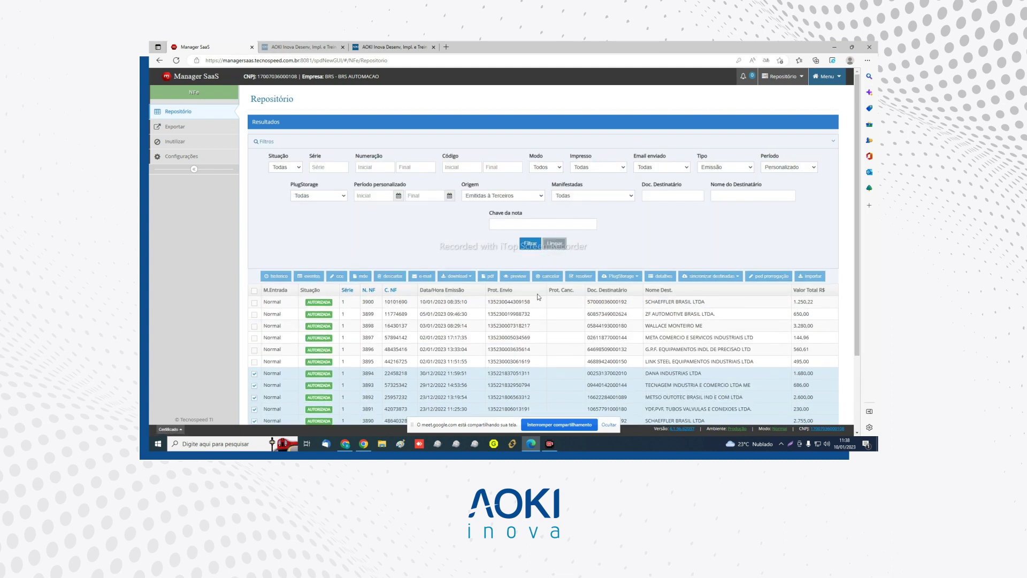
scroll(681, 304, "down", 1)
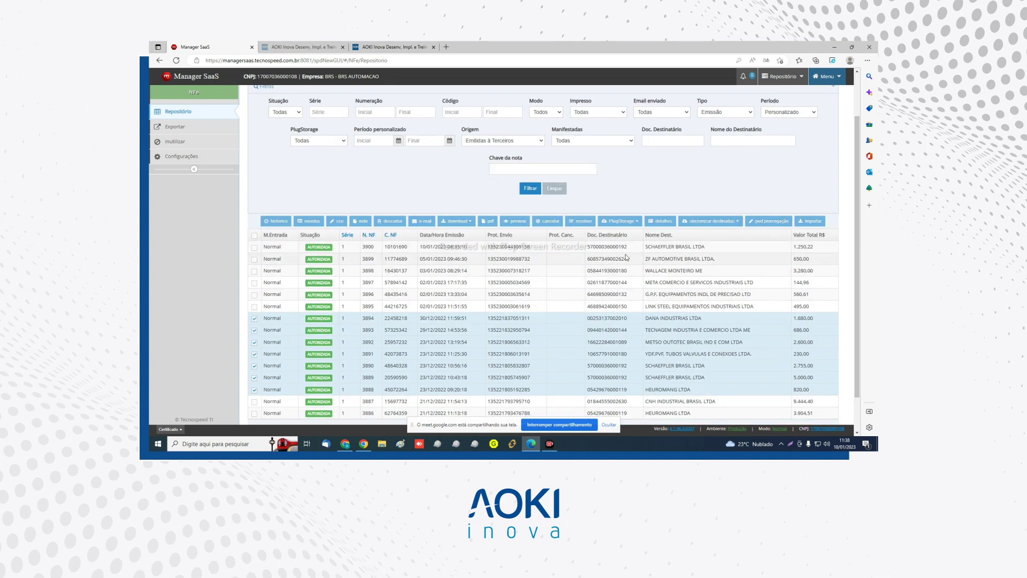
left_click(633, 222)
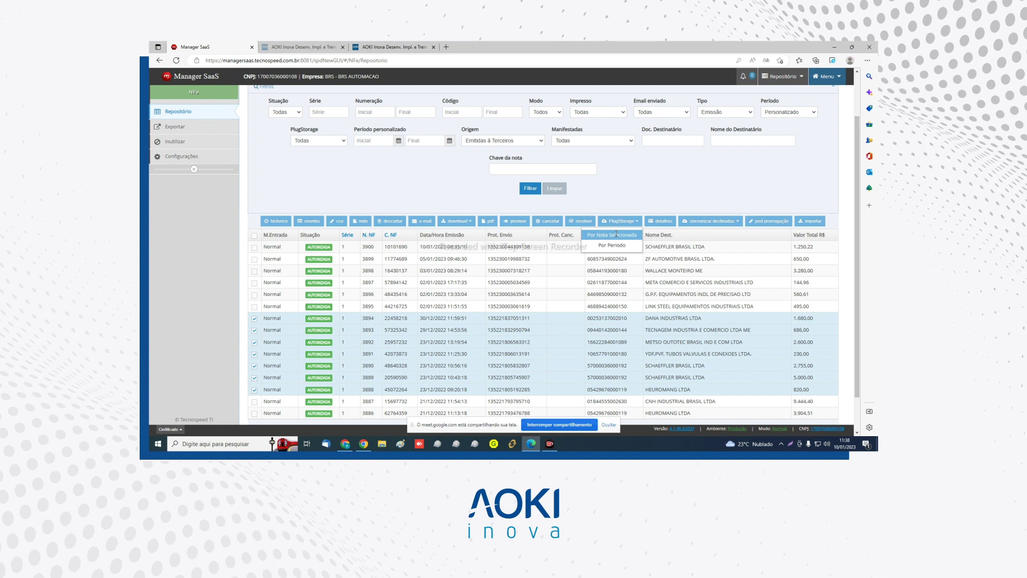
scroll(616, 234, "up", 1)
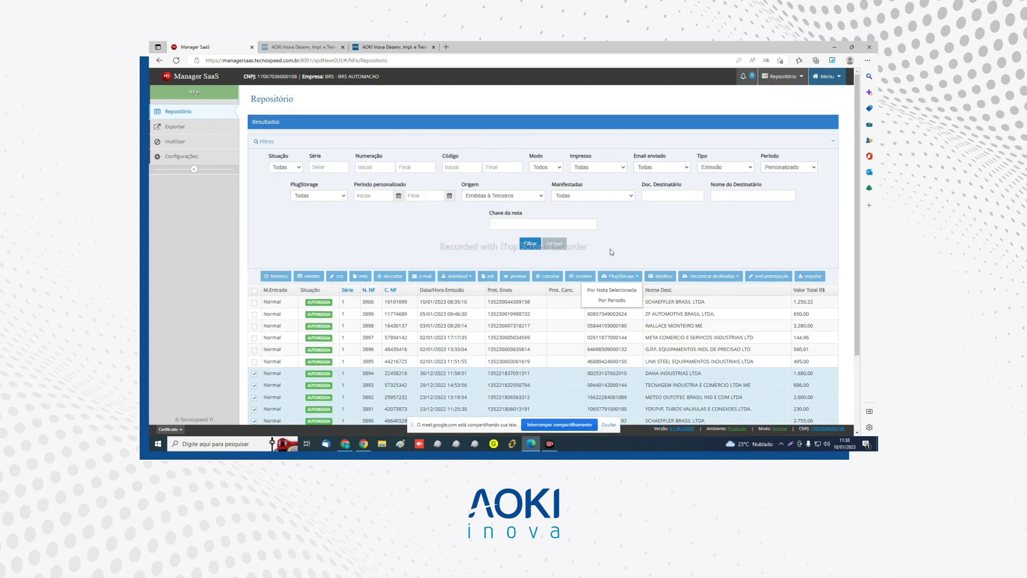
scroll(611, 252, "down", 2)
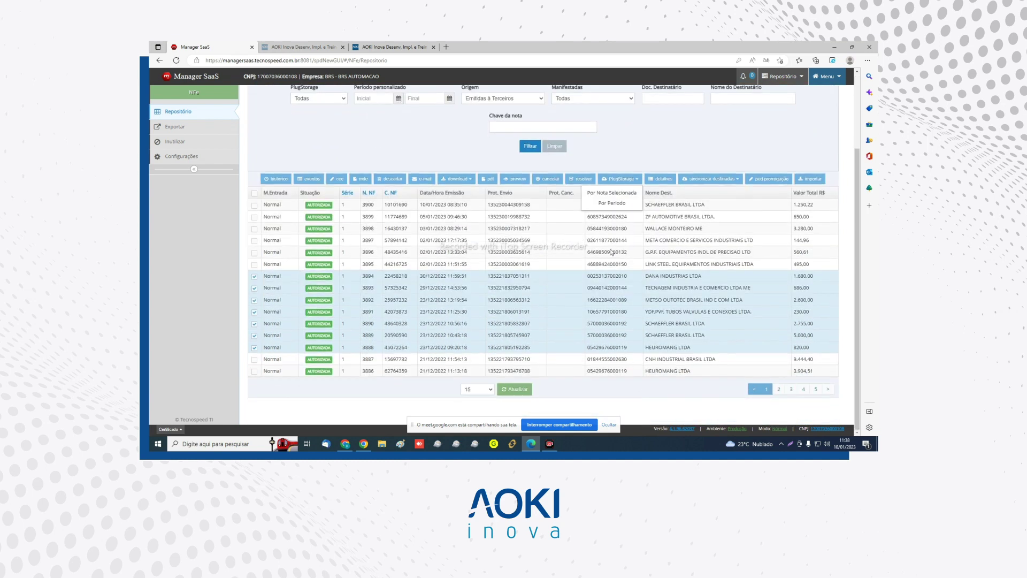
left_click(609, 193)
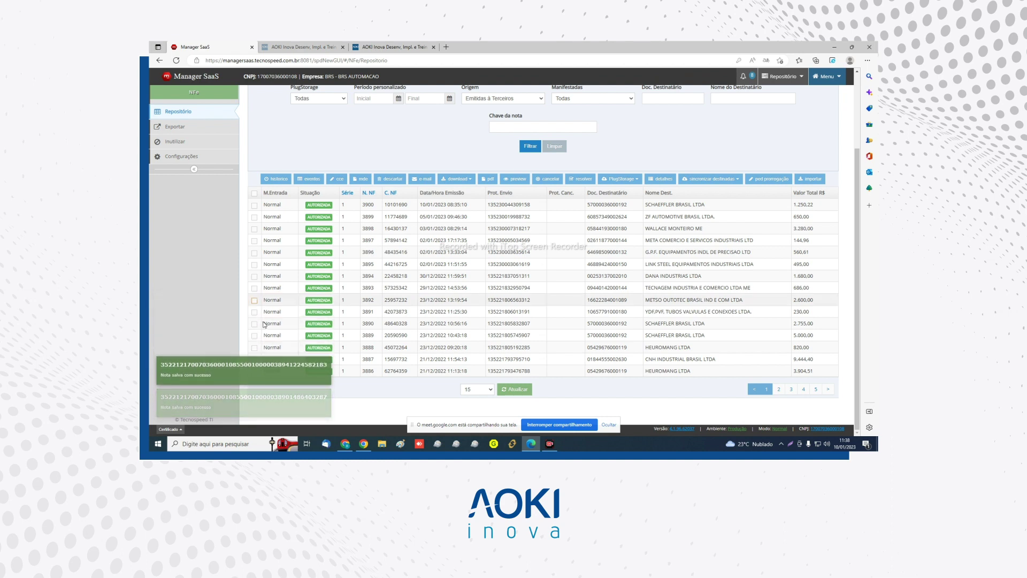
- Return to the AOKI portal's Painel, filter it to 01/12/2022 - 31/12/2022 and highlight the Notas Enviadas total
left_click(394, 46)
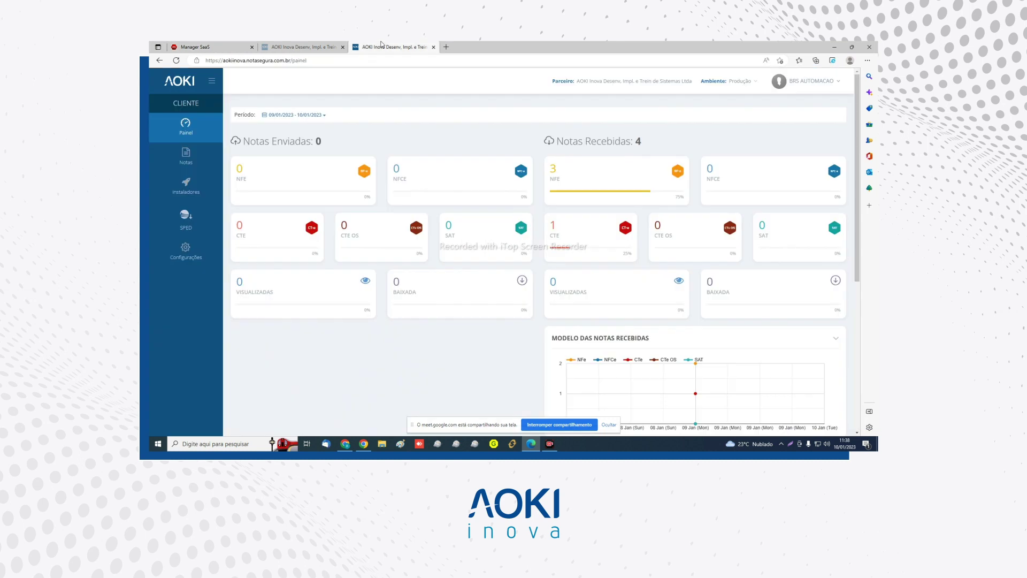
left_click(289, 115)
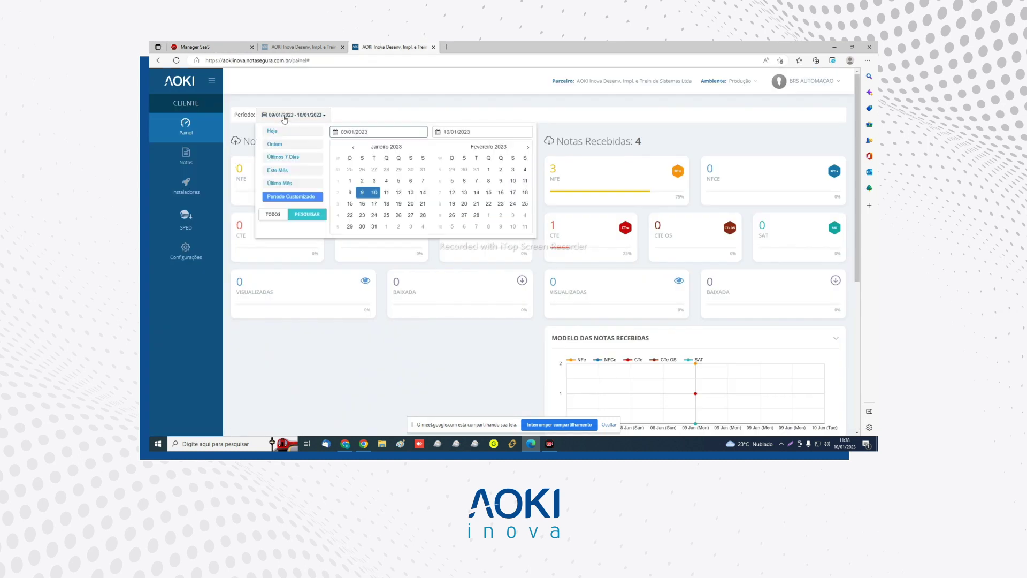
left_click(354, 148)
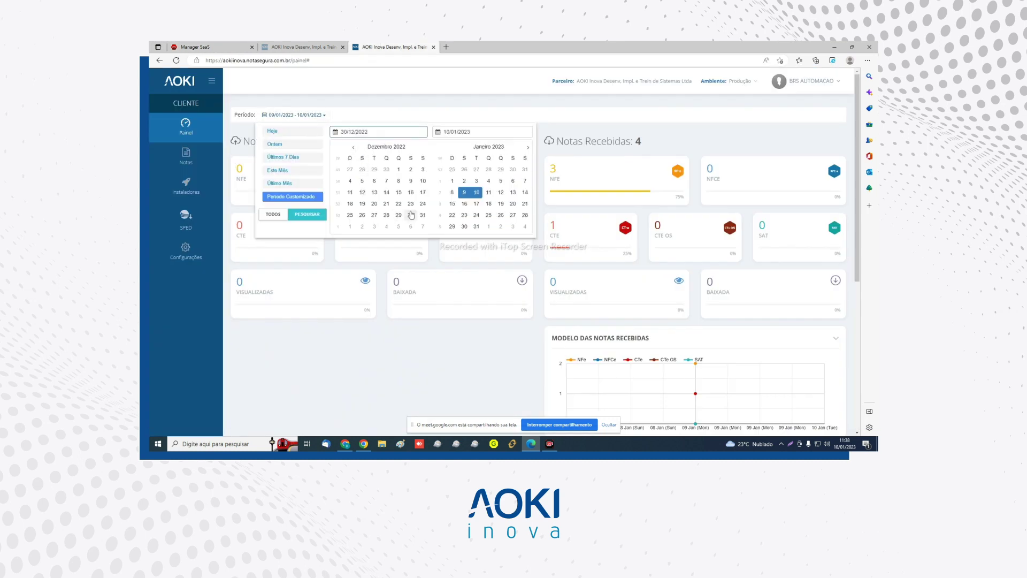
left_click(397, 170)
left_click(423, 215)
left_click(306, 215)
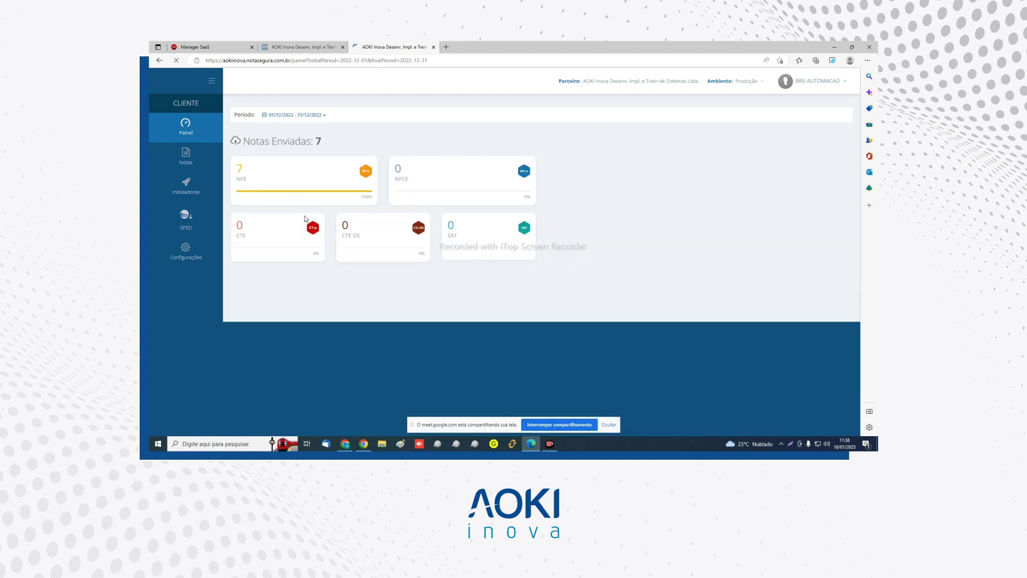
left_click_drag(331, 143, 316, 143)
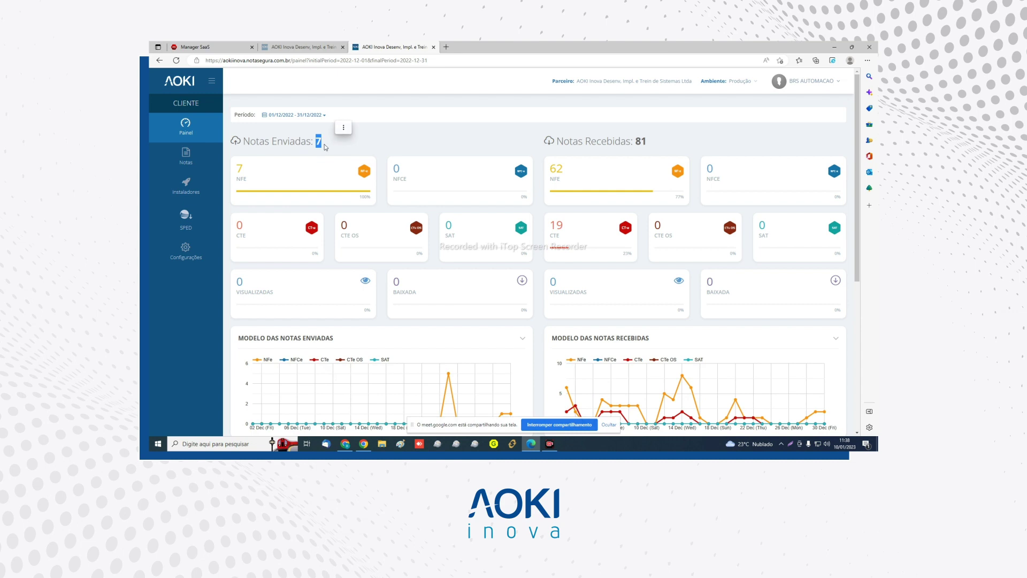
- Open the Notas page and filter the NFe list to the period 01/12/2022 - 31/12/2022
mouse_move(186, 156)
left_click(233, 154)
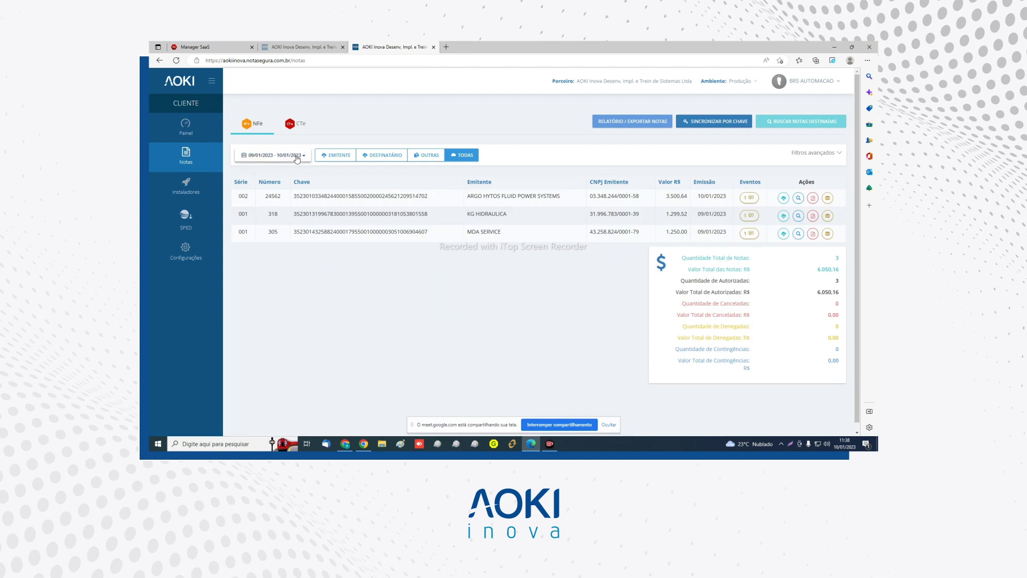
left_click(297, 158)
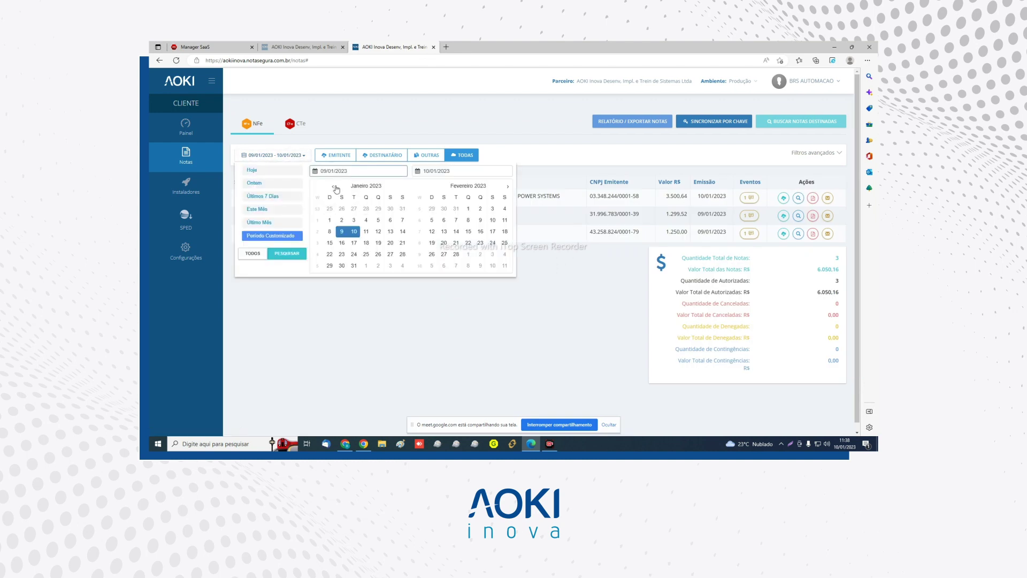
left_click(333, 186)
left_click(378, 208)
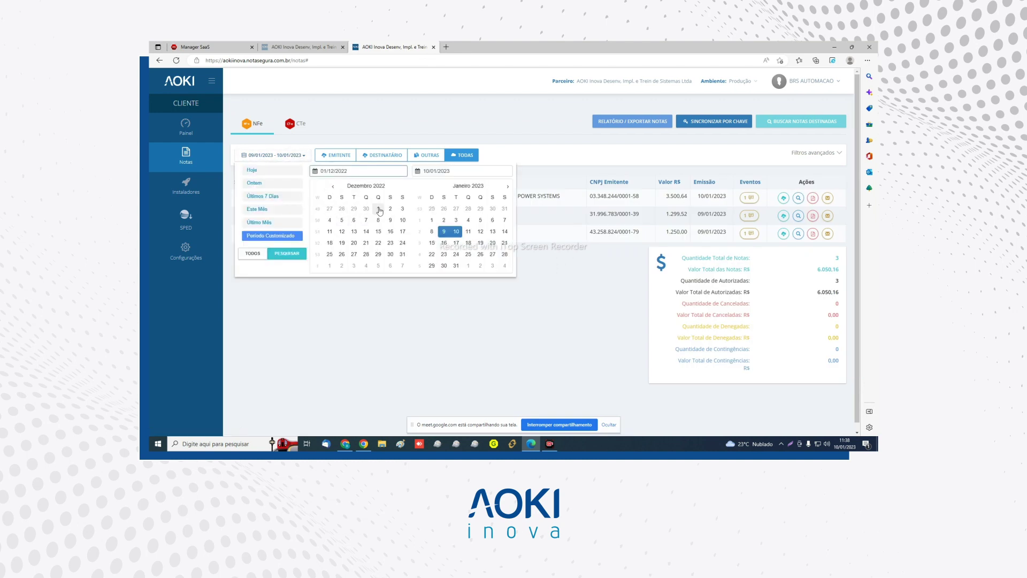
left_click(402, 255)
left_click(287, 253)
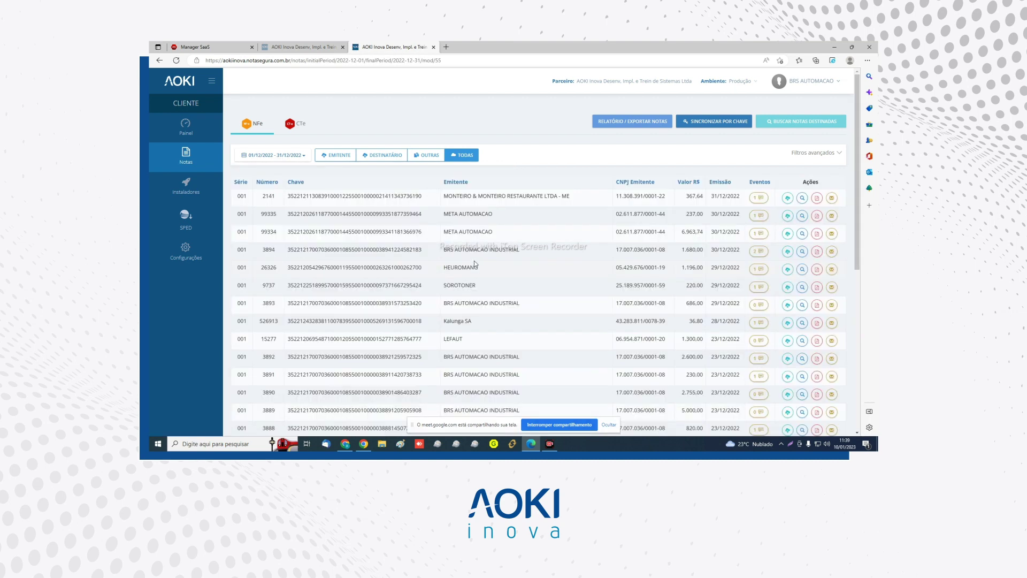
- Filter the December NFe list by Emitente and highlight the emission dates of the last and first notes
left_click(340, 161)
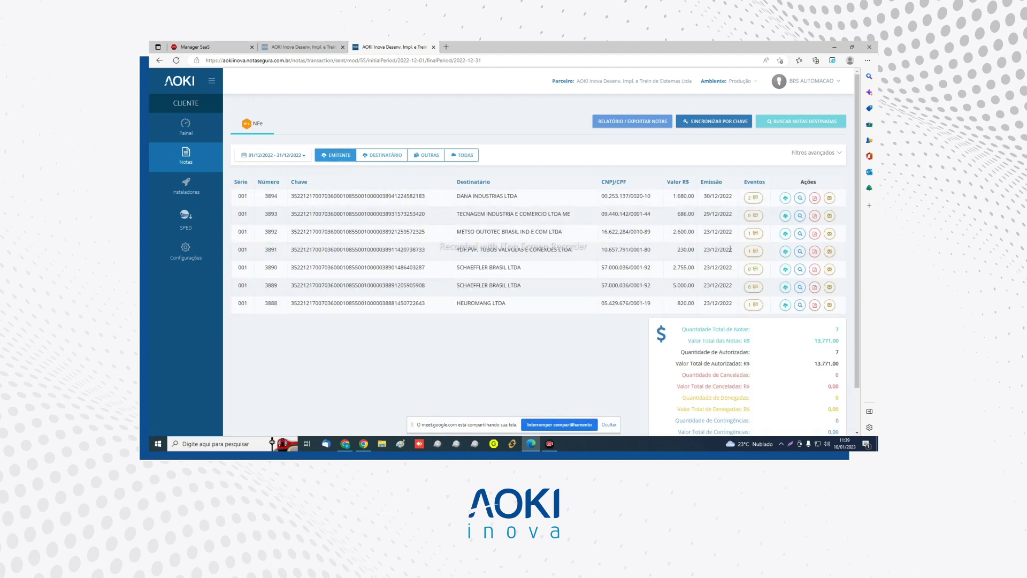
left_click_drag(707, 304, 731, 304)
left_click_drag(711, 196, 732, 196)
left_click(572, 327)
- Leave the portal and return to the Google Meet call in Chrome
mouse_move(364, 446)
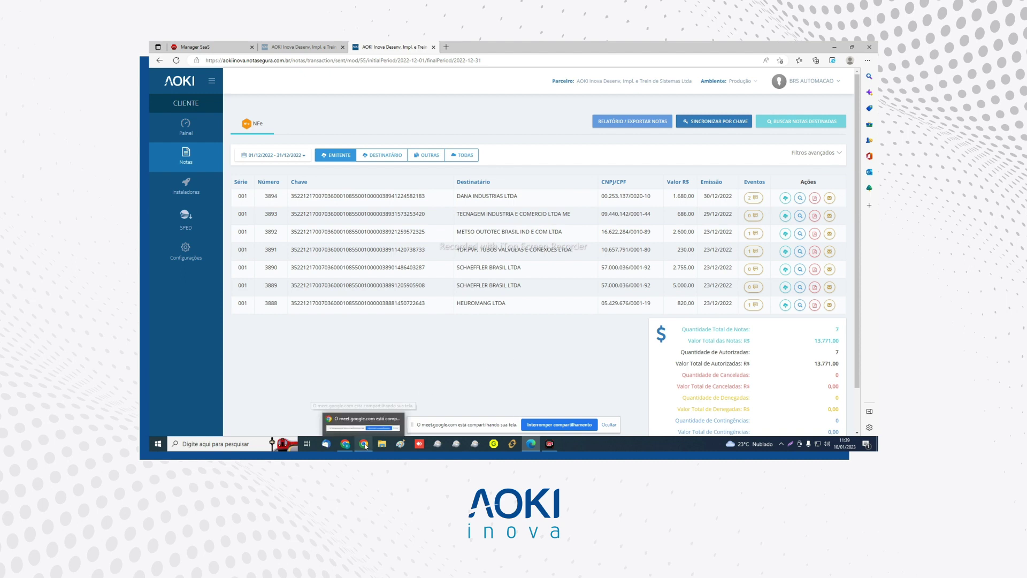
left_click(364, 444)
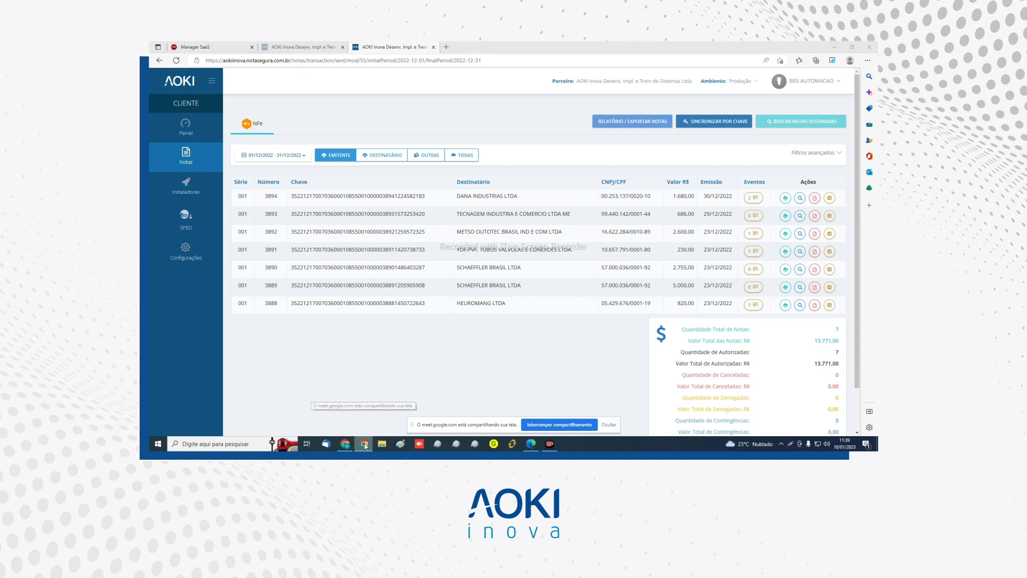
left_click(326, 46)
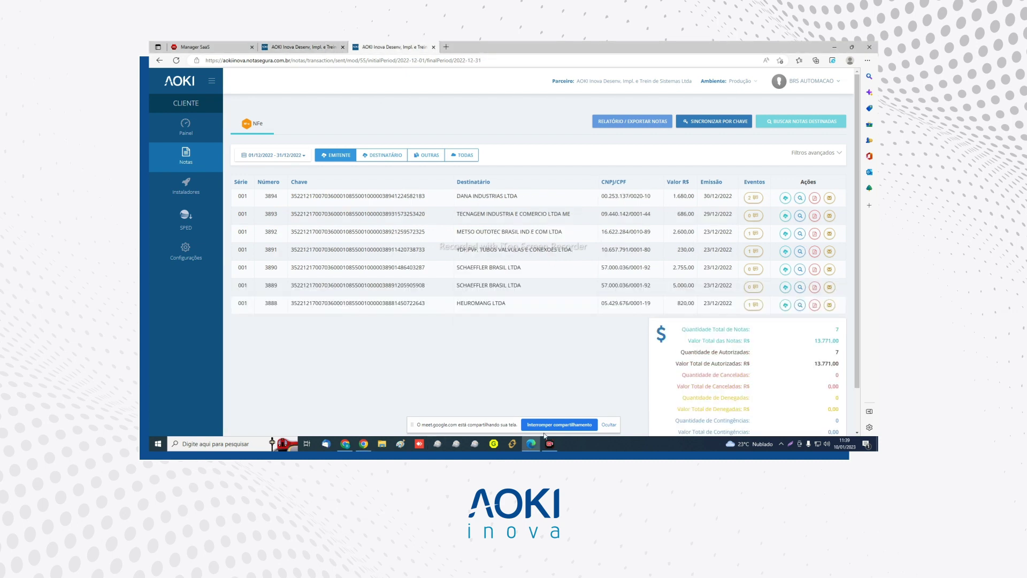
left_click(349, 446)
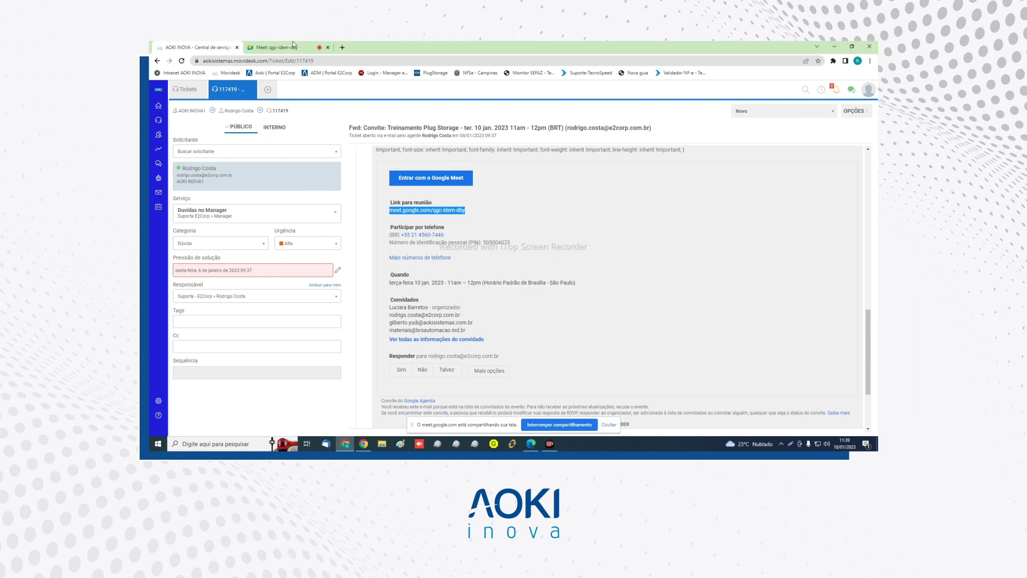
key("ctrl+Tab")
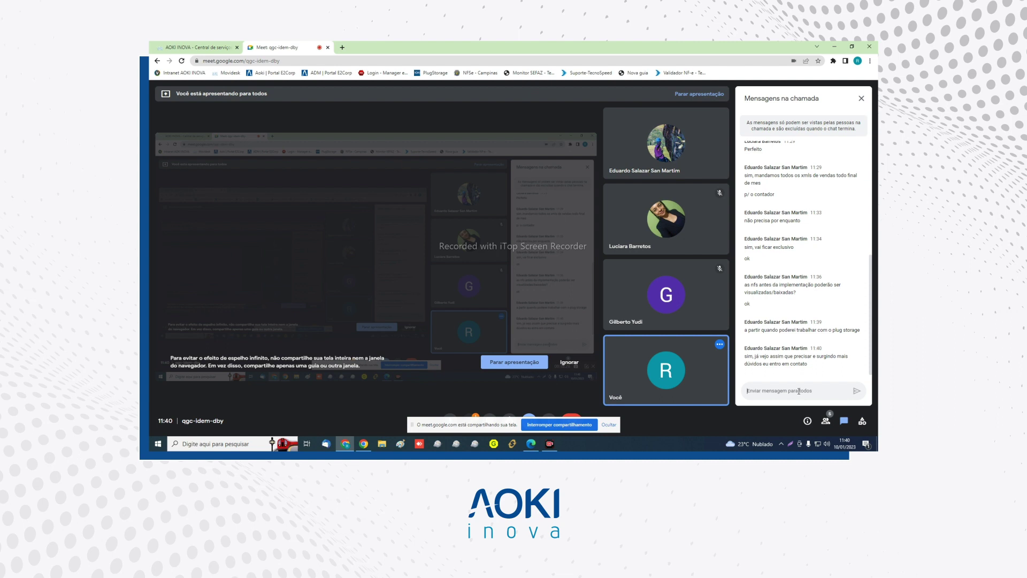
- Read the latest messages in the call chat, highlighting the one about entering the notes via XML
left_click(809, 389)
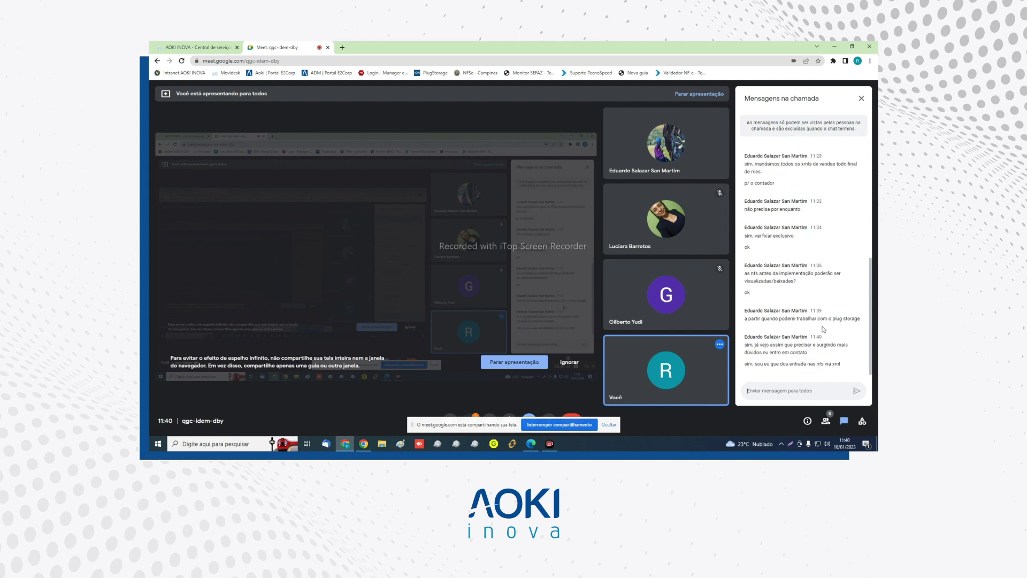
left_click_drag(747, 365, 840, 364)
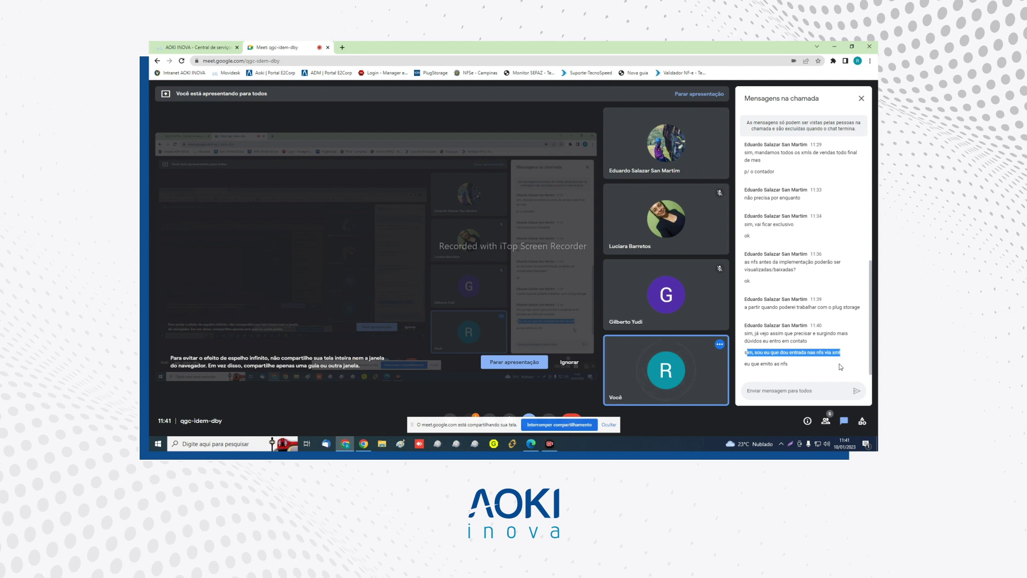
left_click(758, 344)
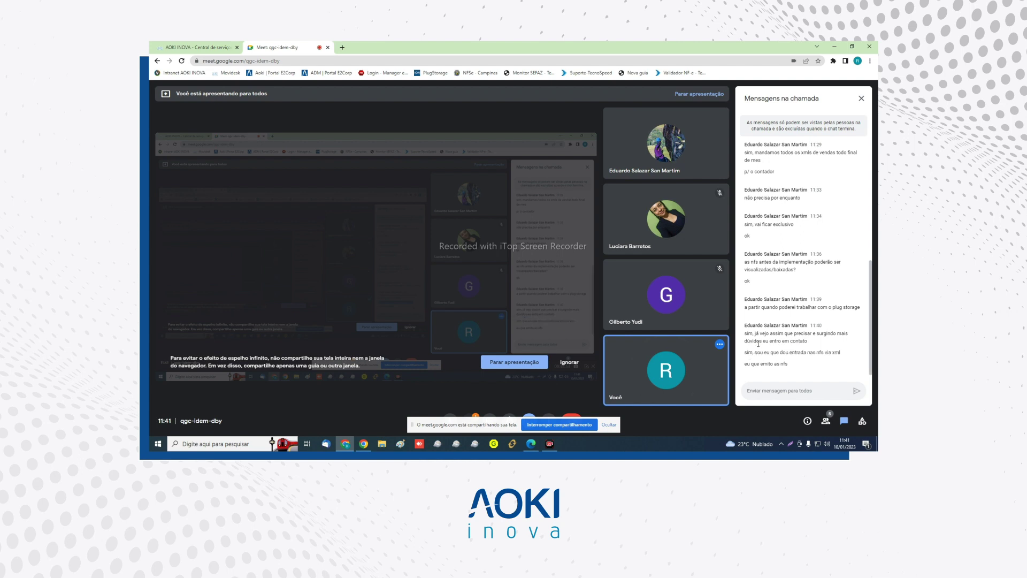